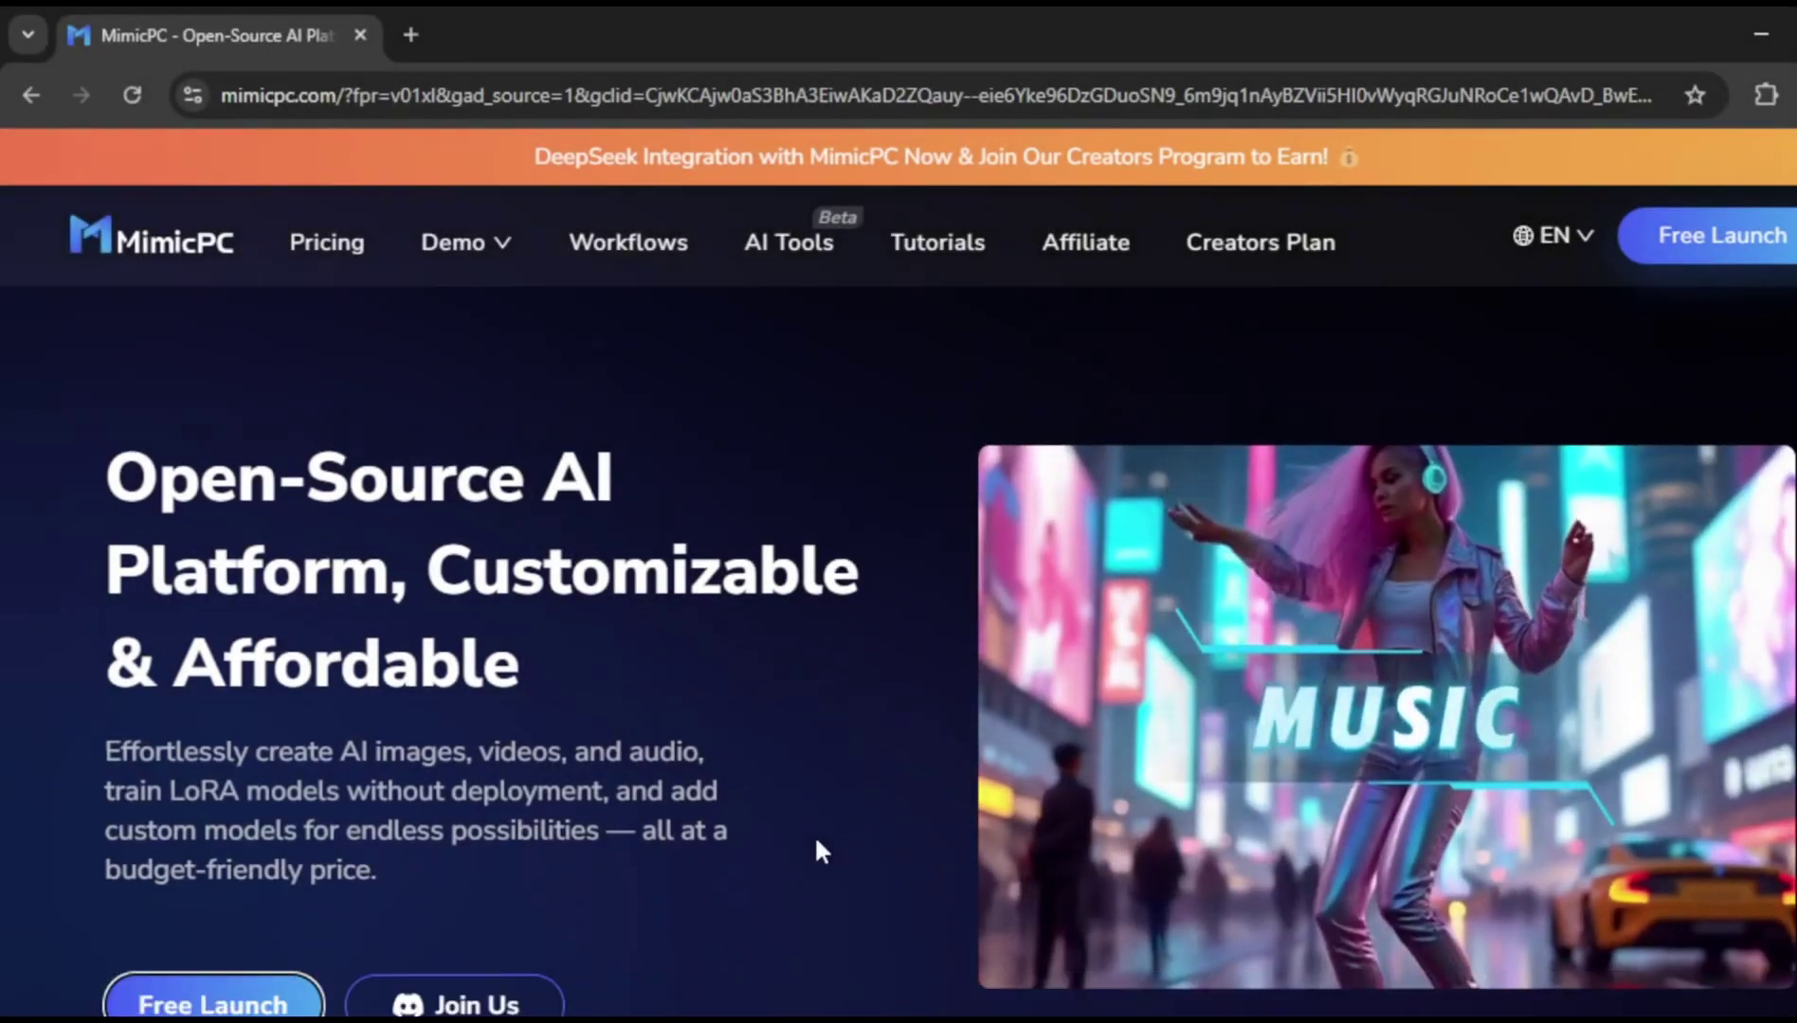
Scroll through the MimicPC homepage to review its offerings.
scroll(817, 842, down, 7)
scroll(816, 846, up, 7)
scroll(816, 846, down, 10)
scroll(814, 835, down, 5)
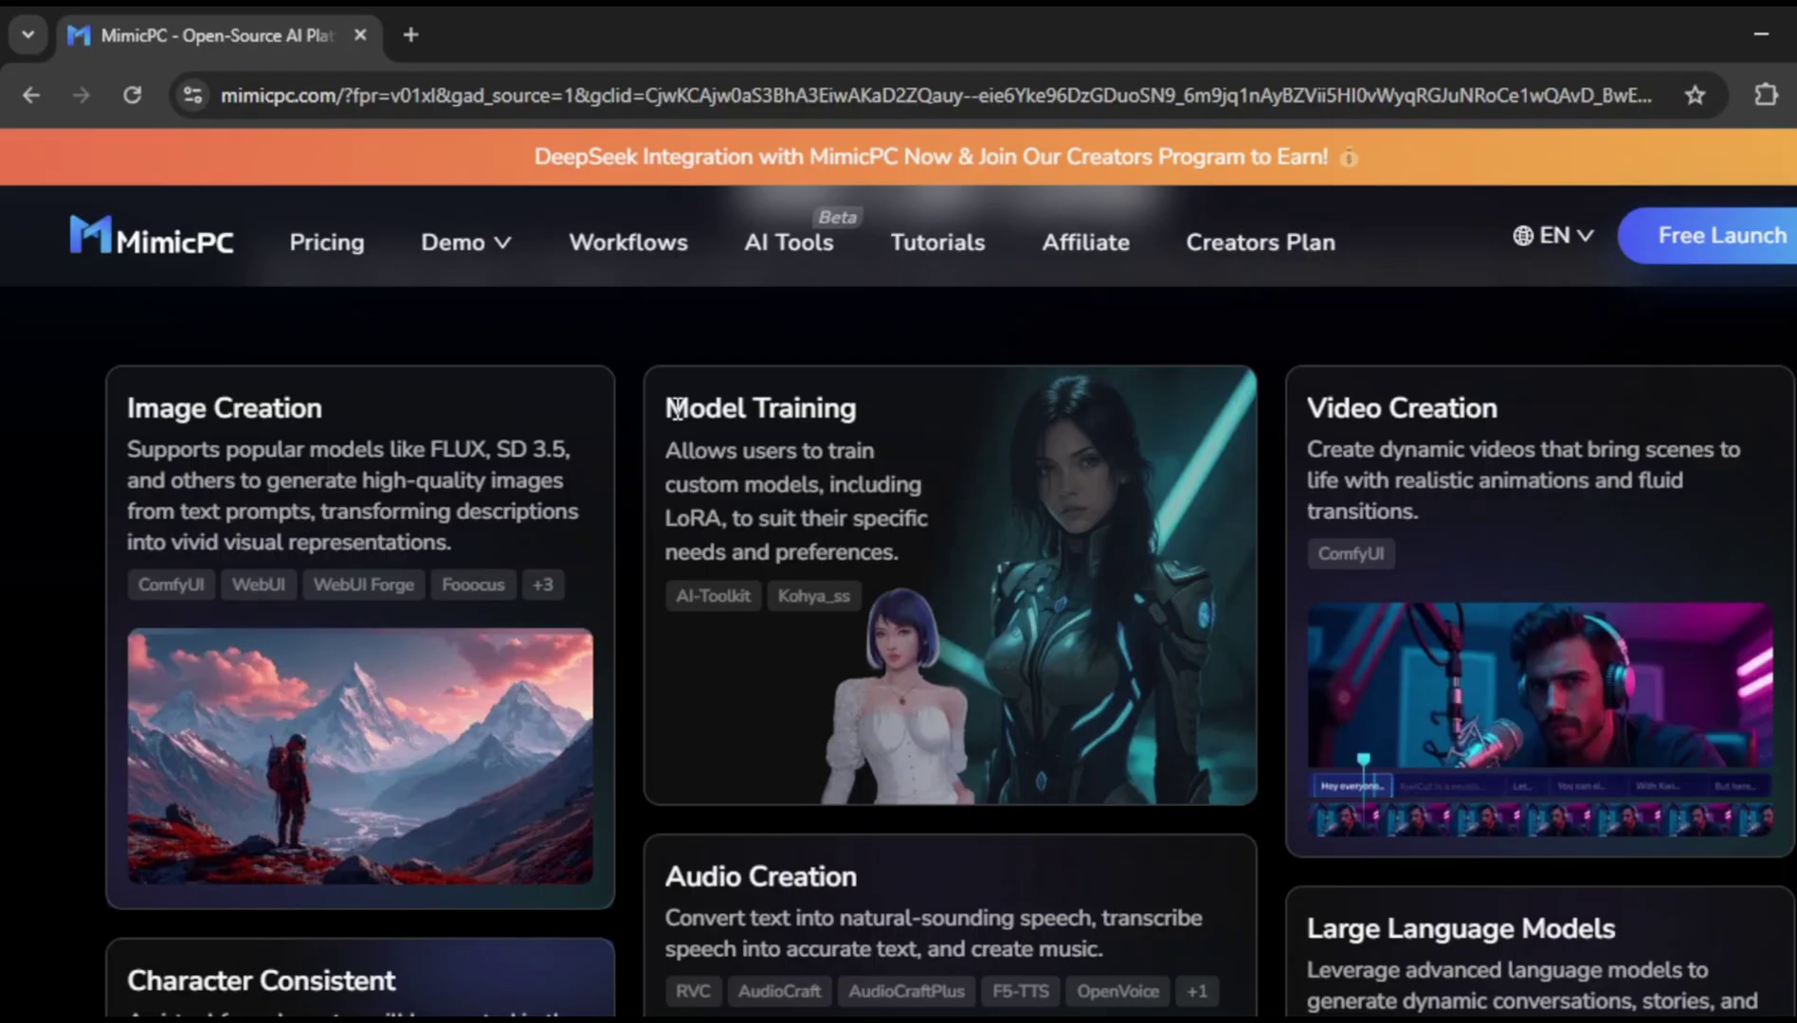
scroll(924, 673, down, 5)
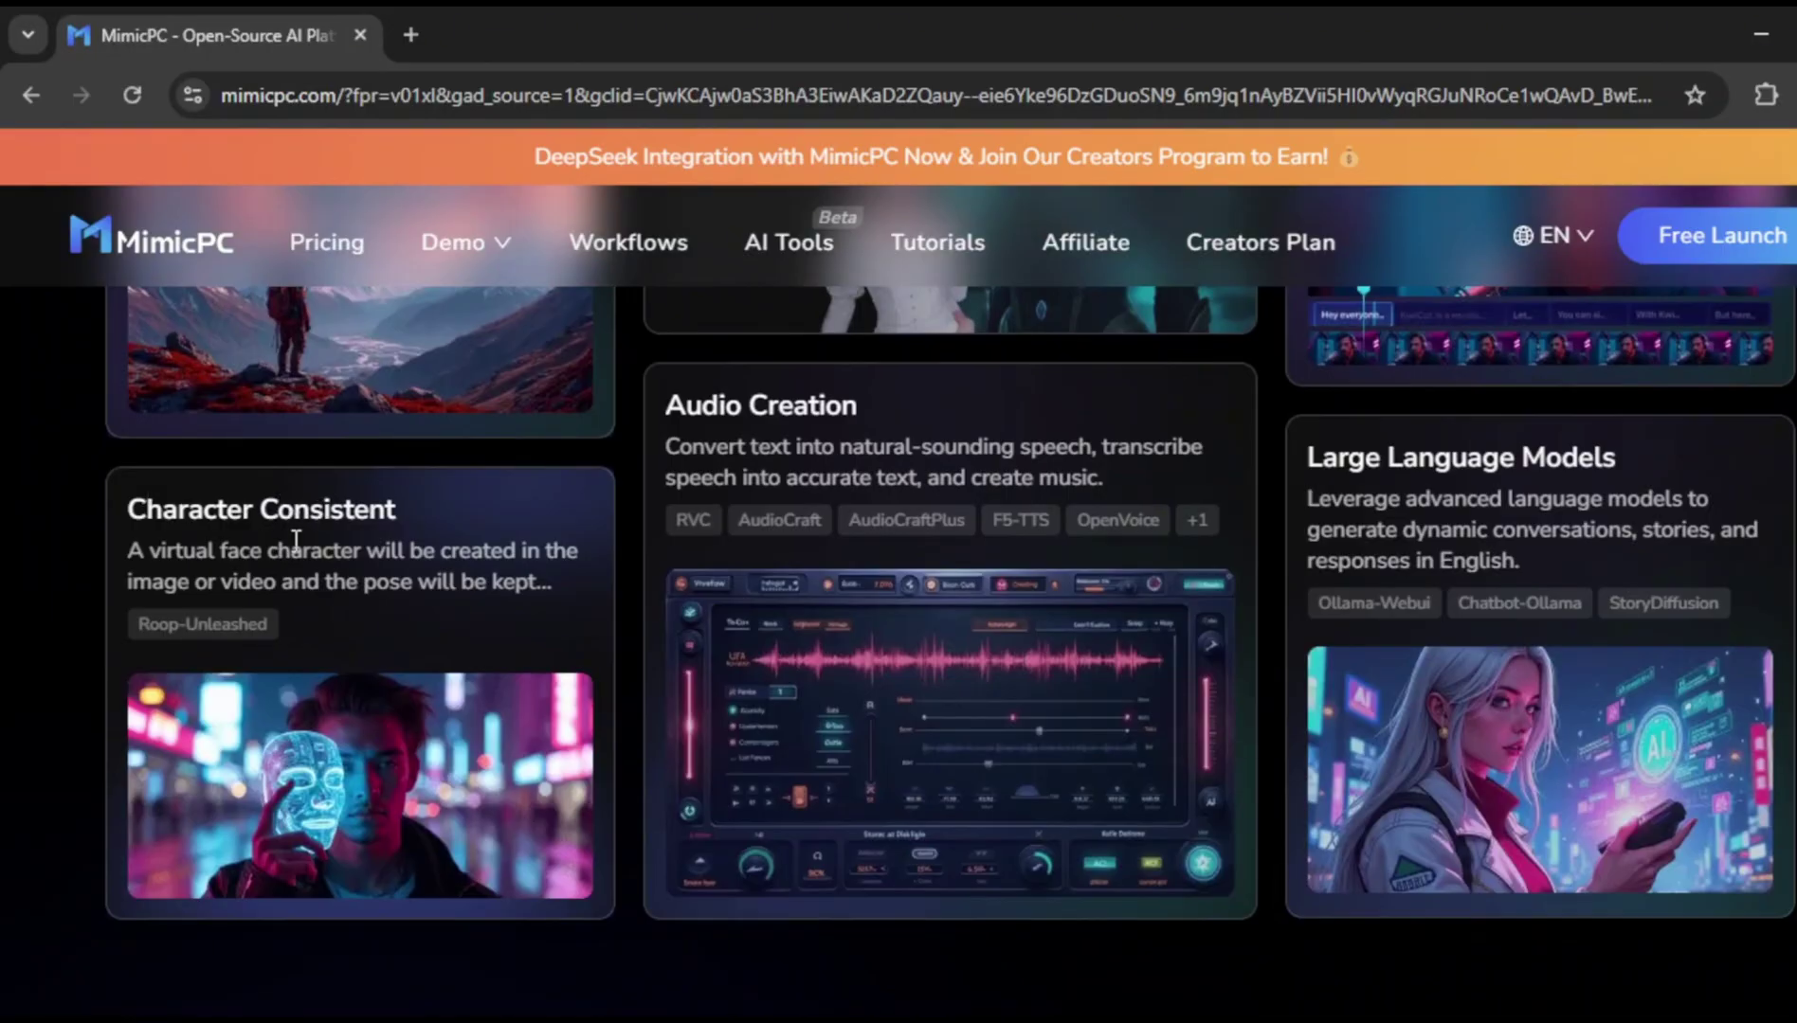
scroll(1231, 644, down, 18)
scroll(1232, 642, up, 8)
scroll(1118, 585, up, 12)
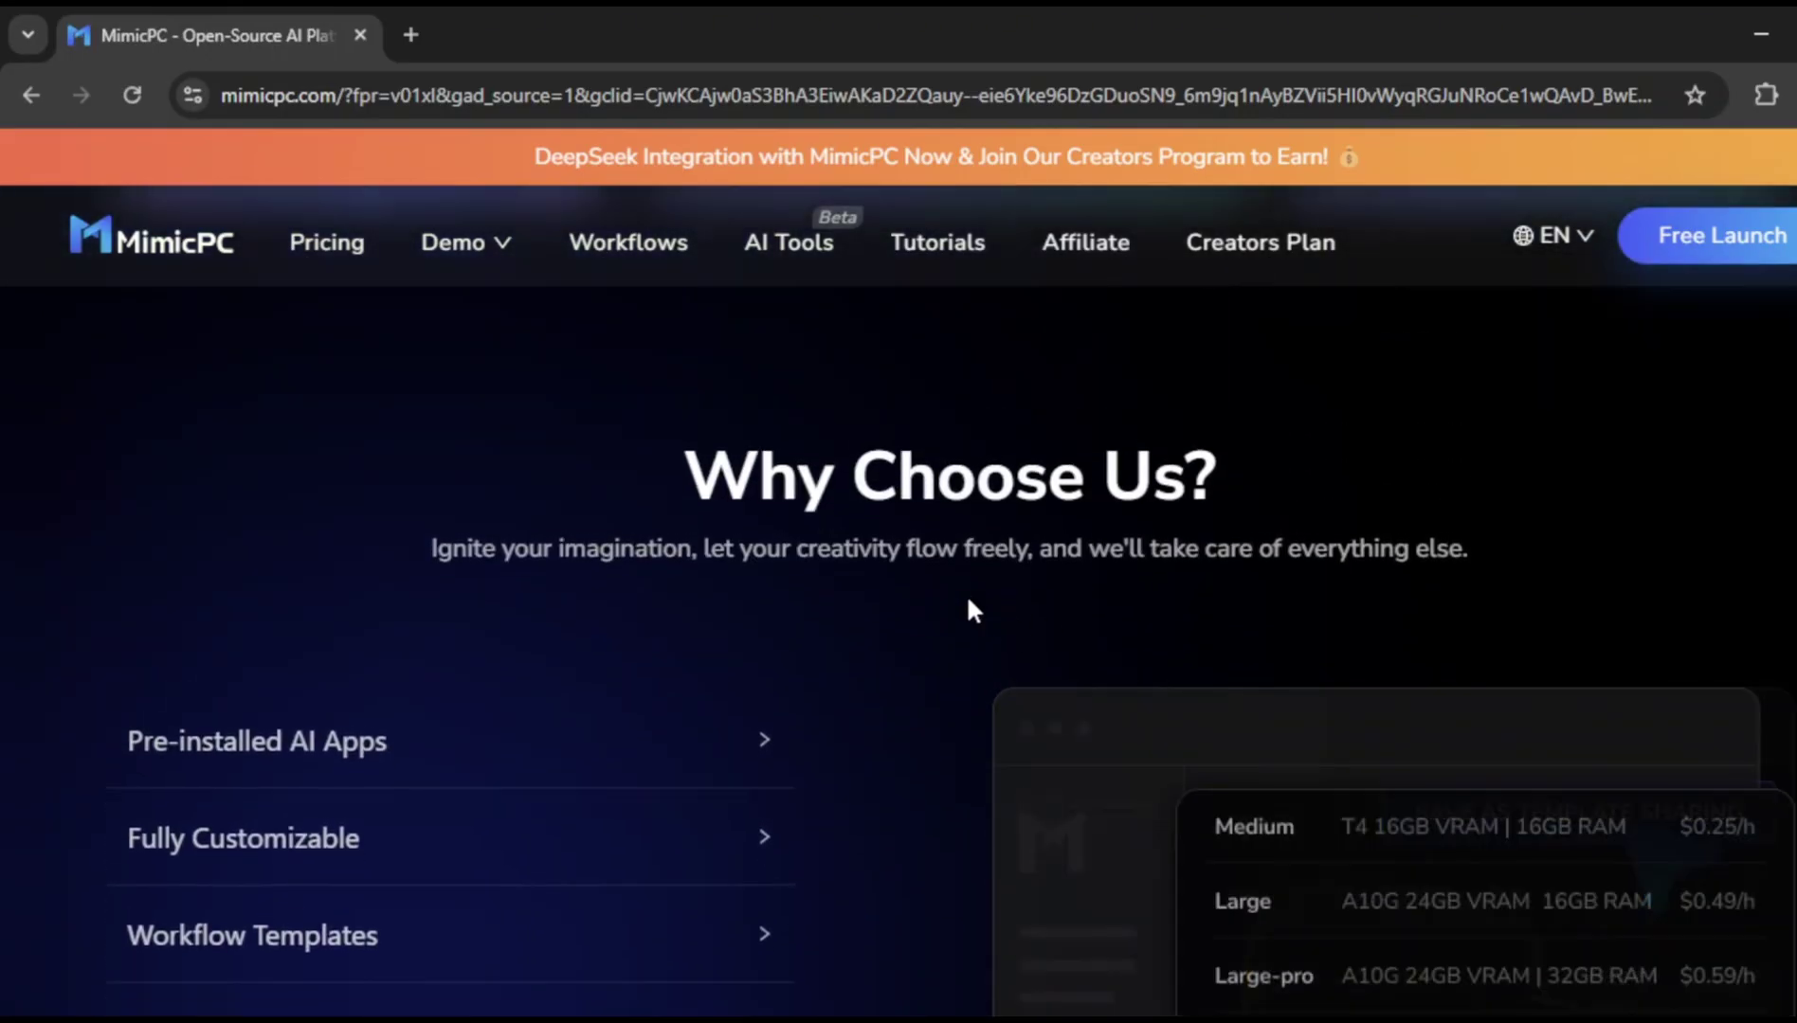
scroll(967, 597, up, 8)
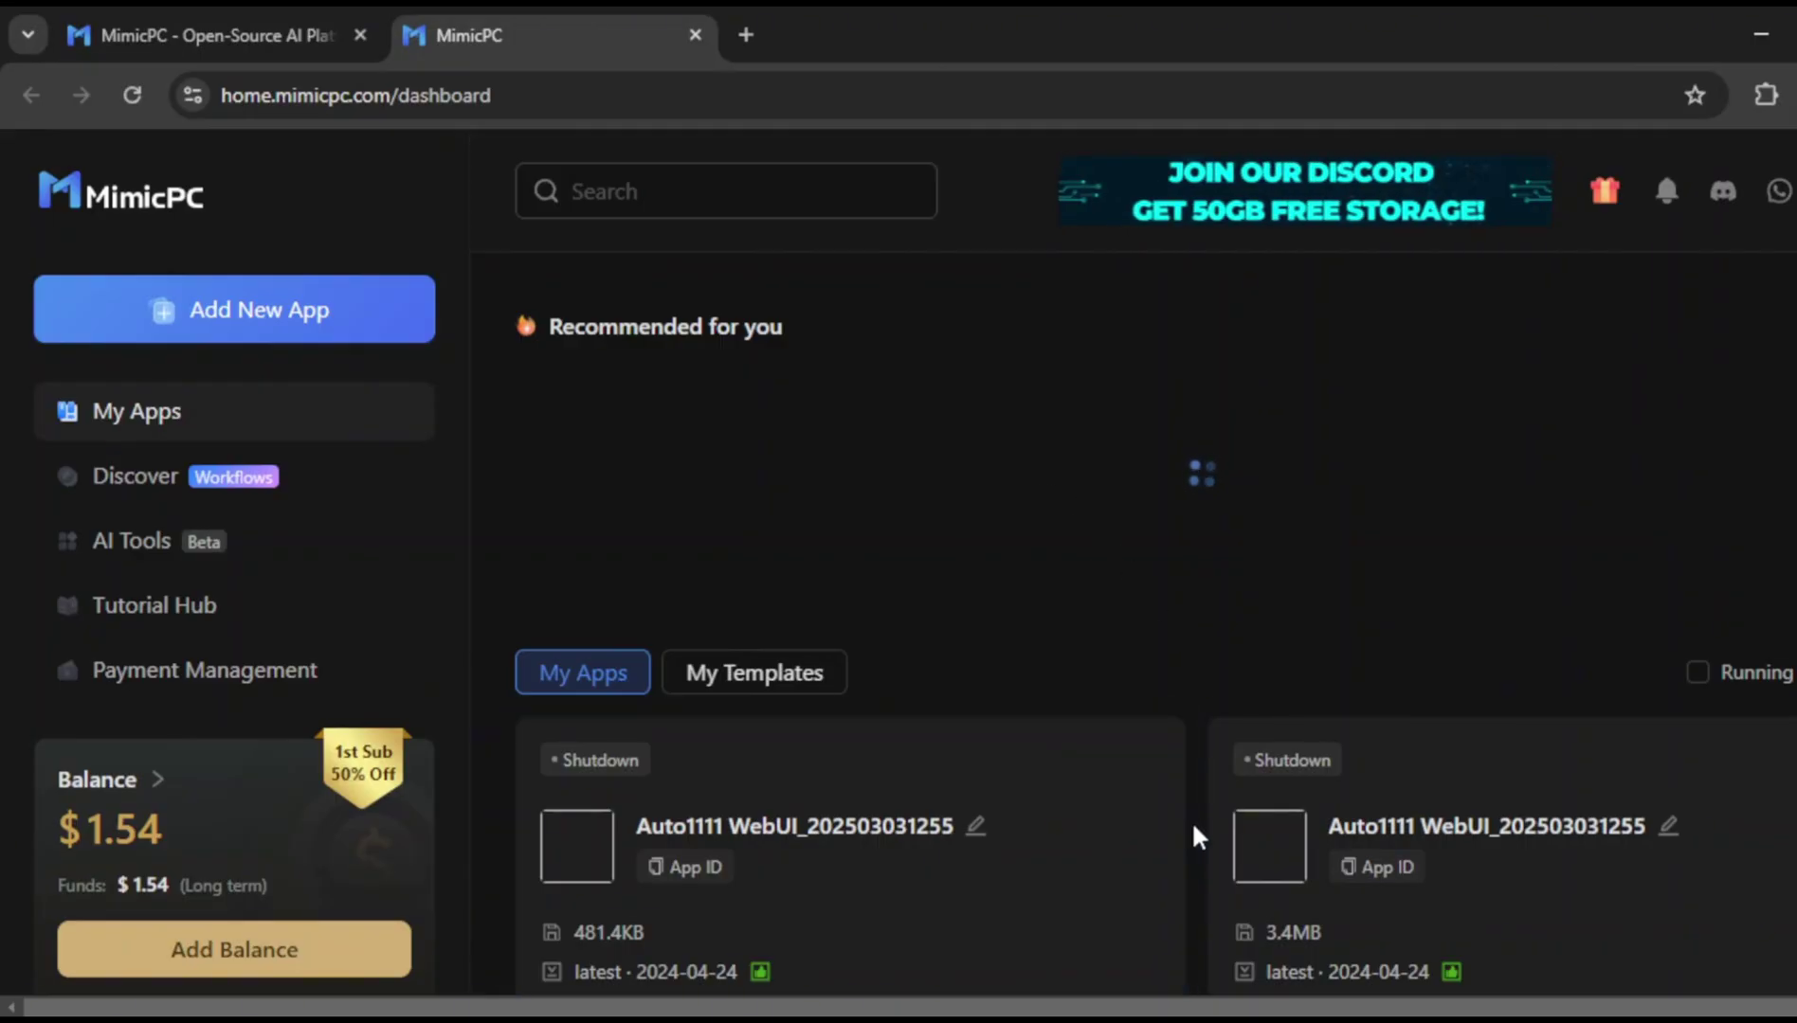
scroll(1192, 822, down, 1)
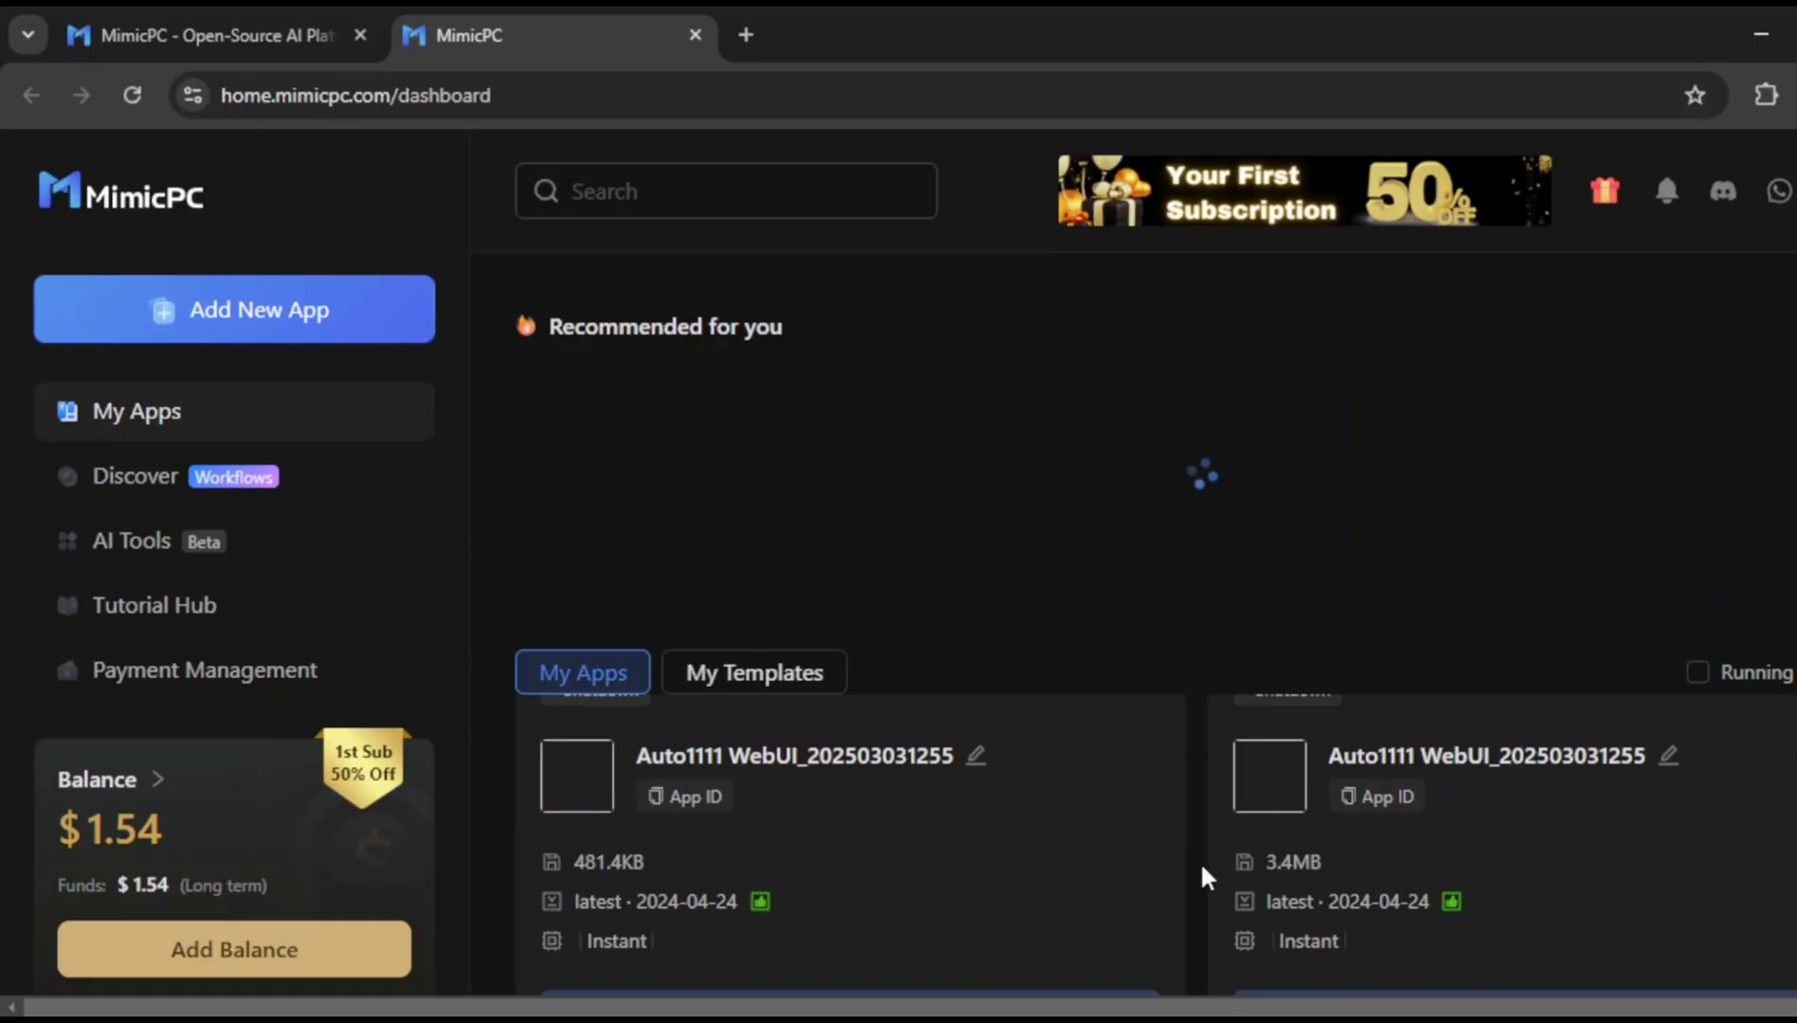
scroll(1205, 877, up, 1)
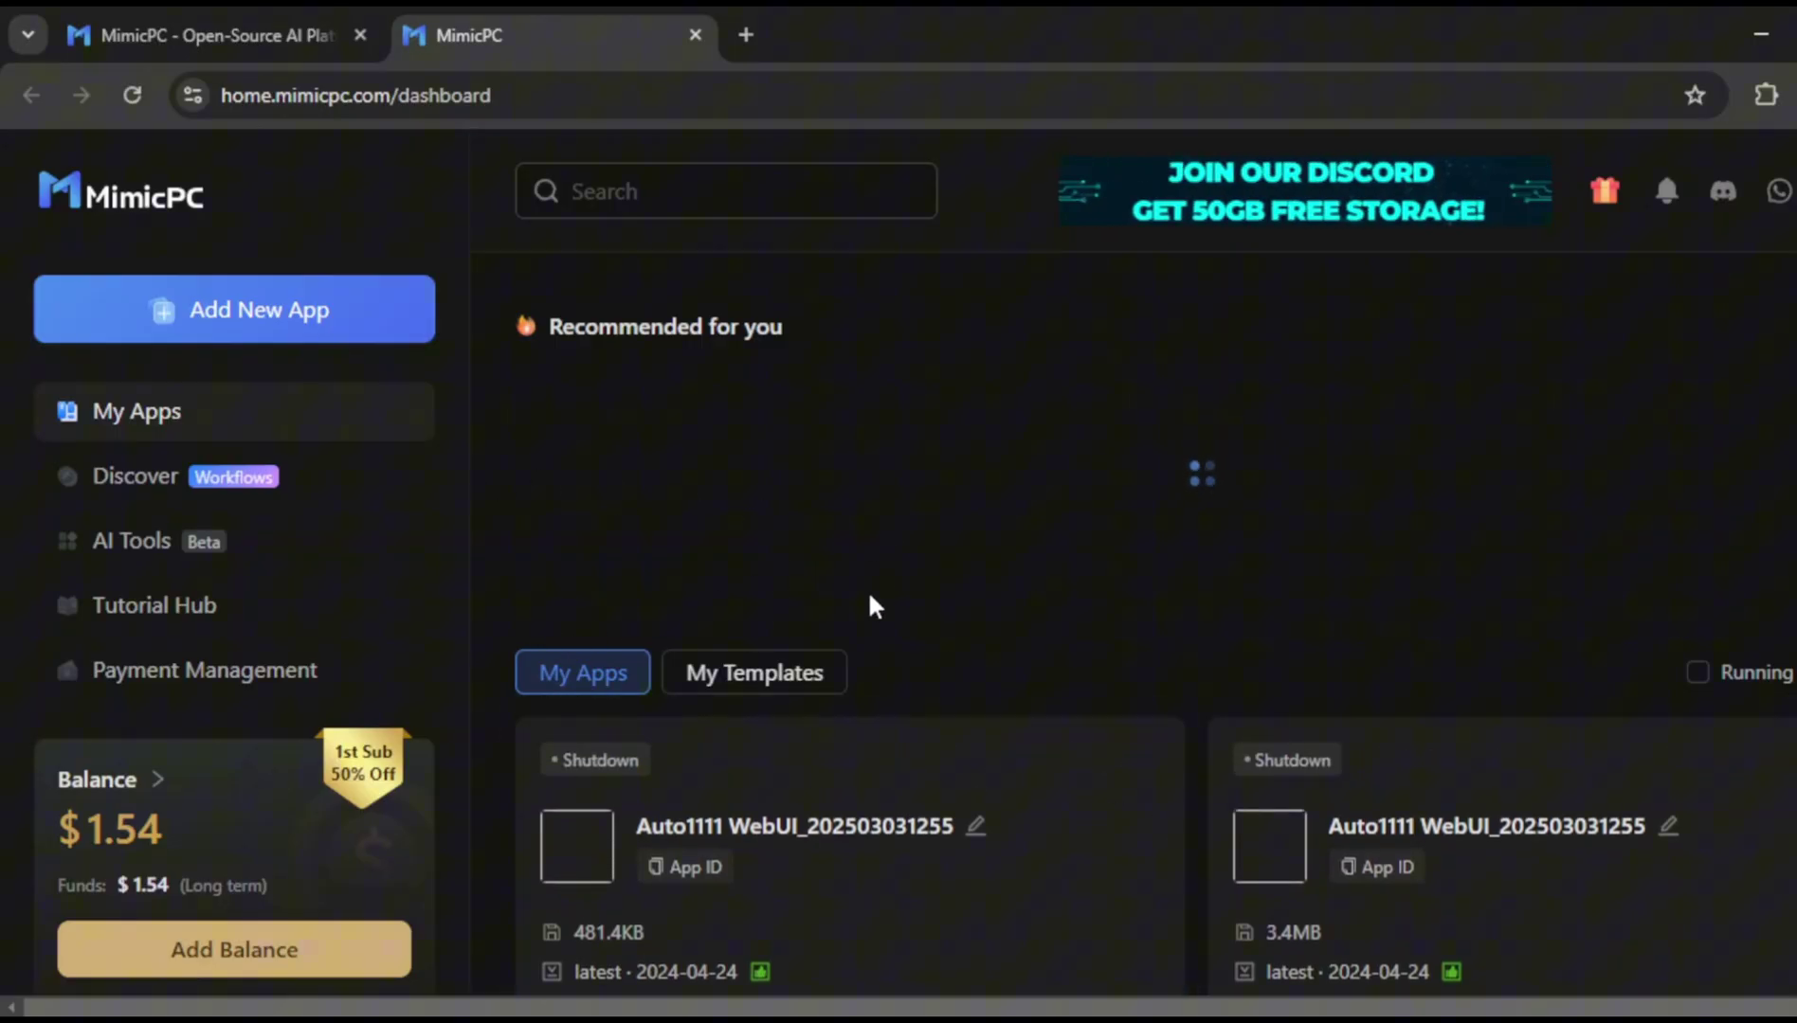
scroll(869, 595, down, 3)
scroll(1056, 512, up, 1)
scroll(1054, 492, up, 3)
mouse_move(599, 440)
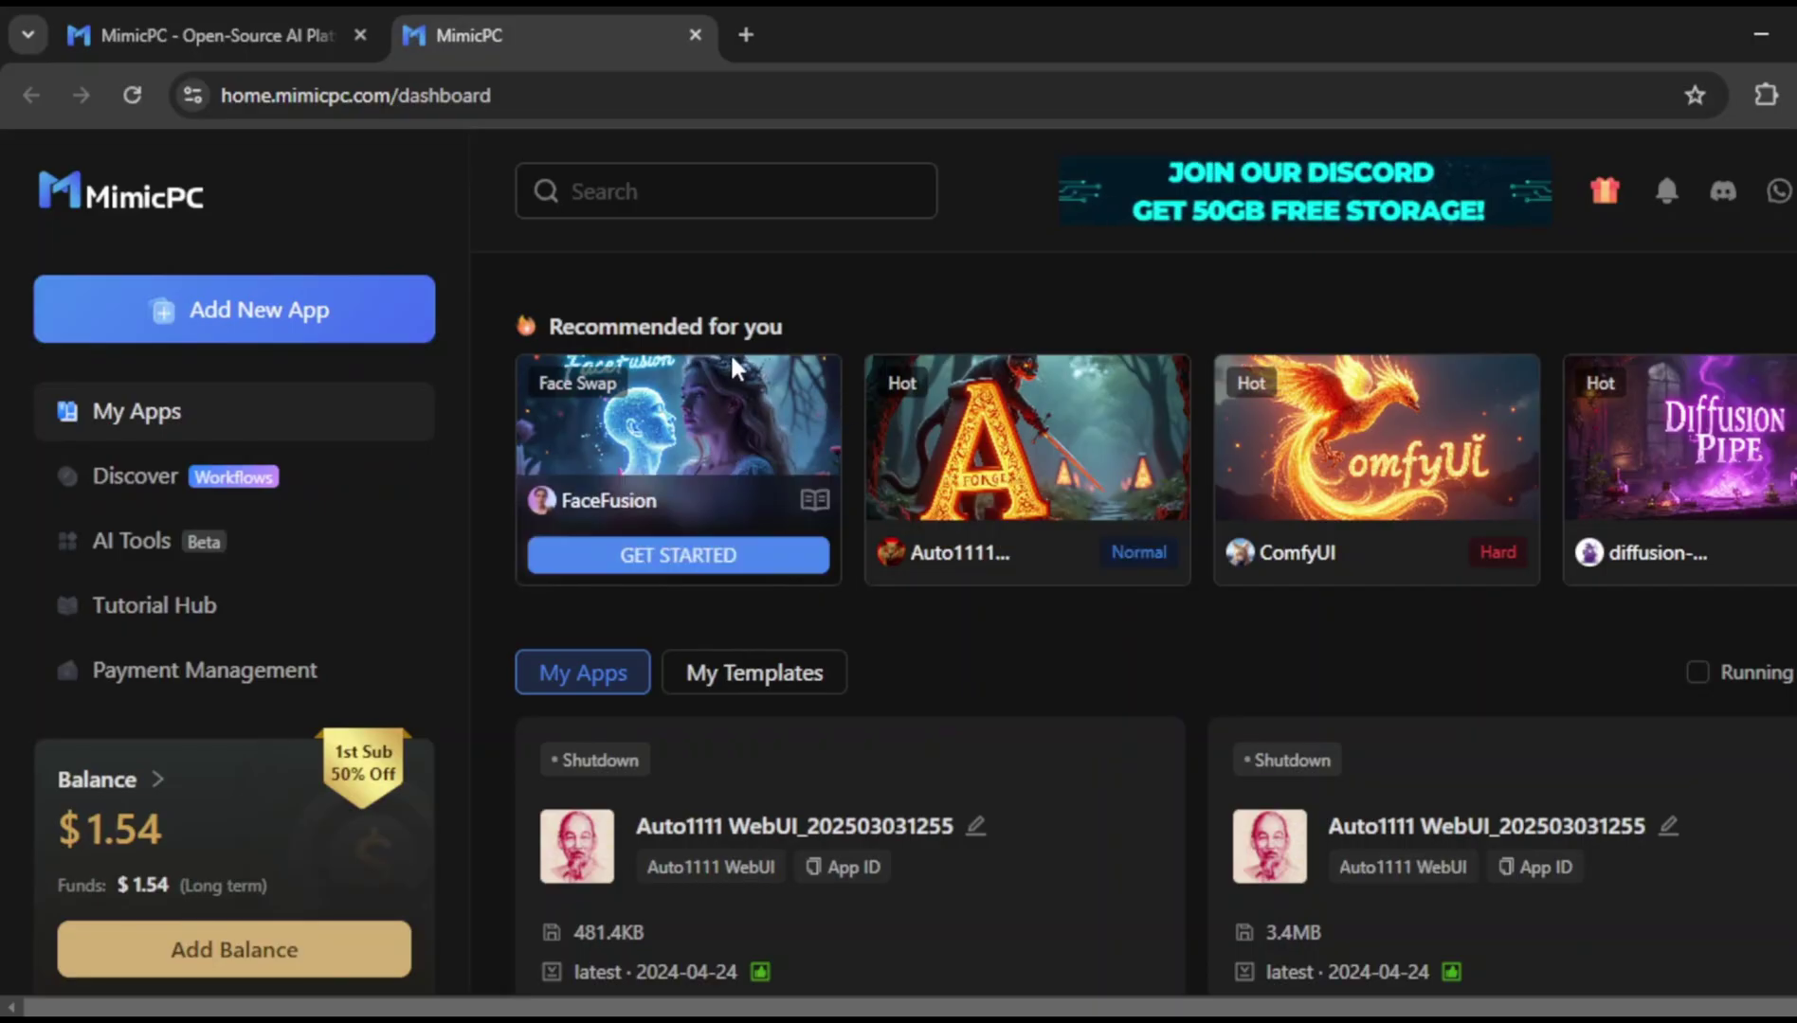
mouse_move(976, 564)
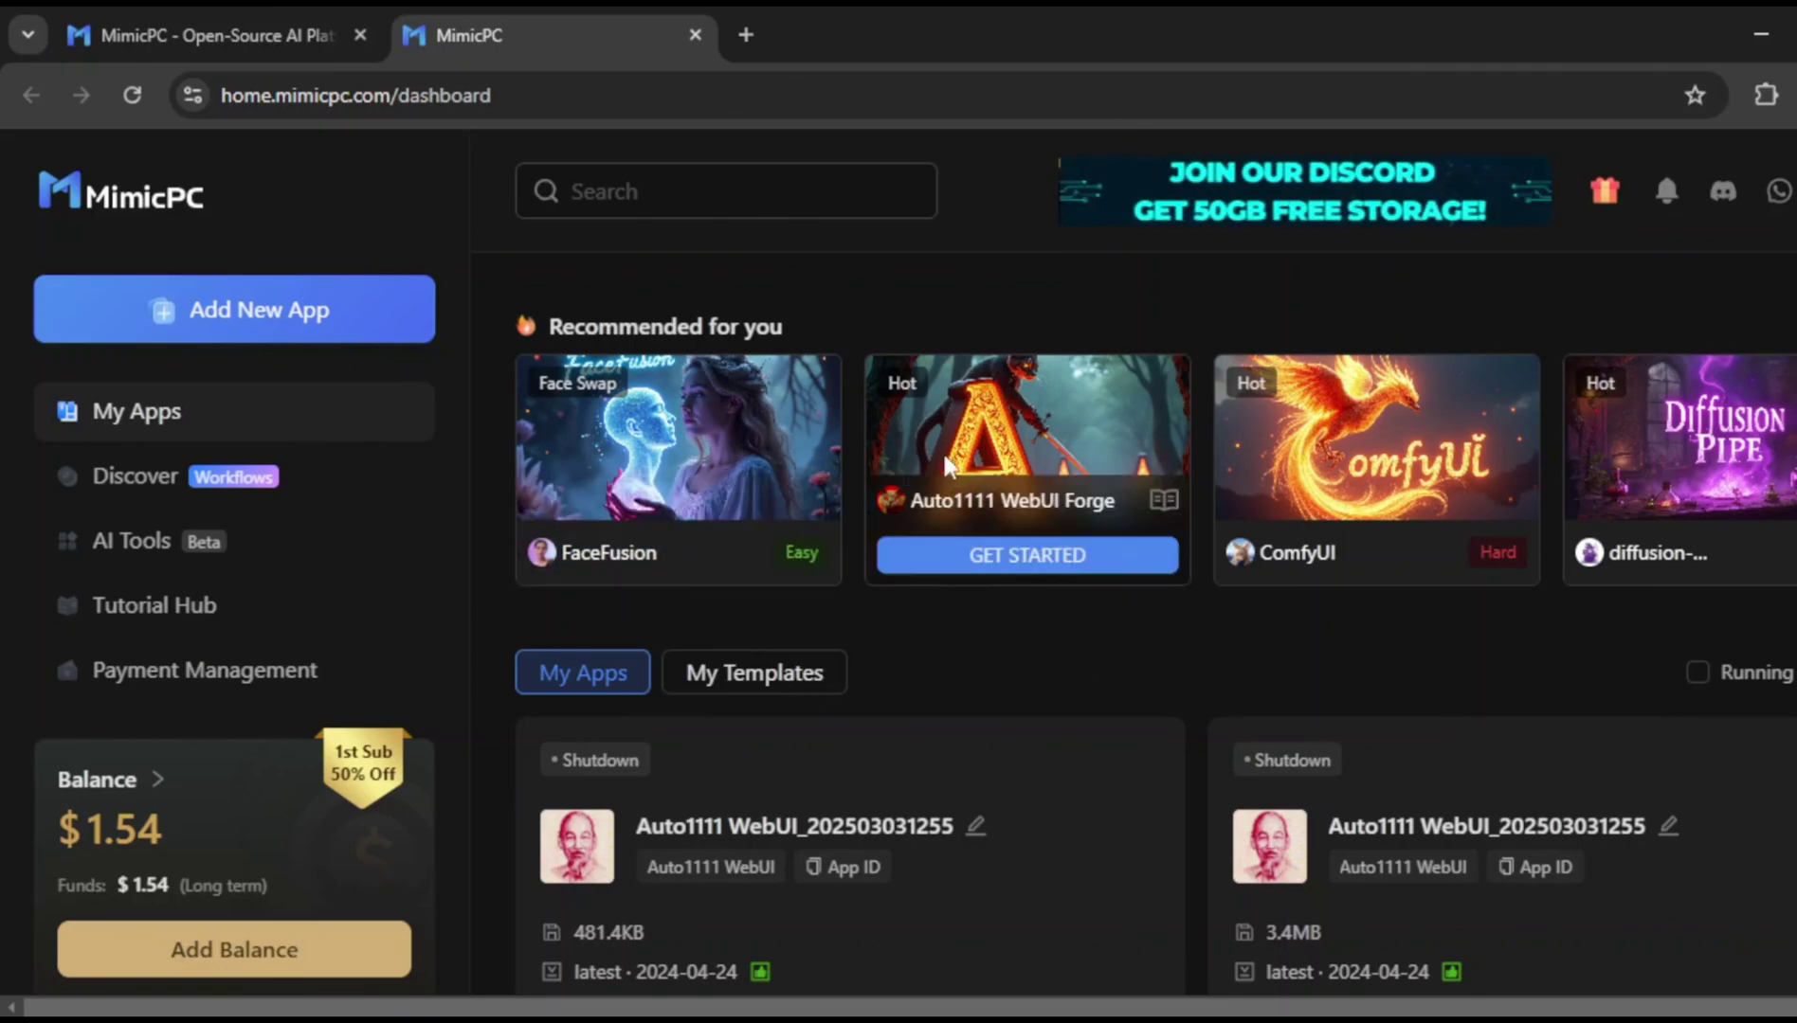
mouse_move(879, 414)
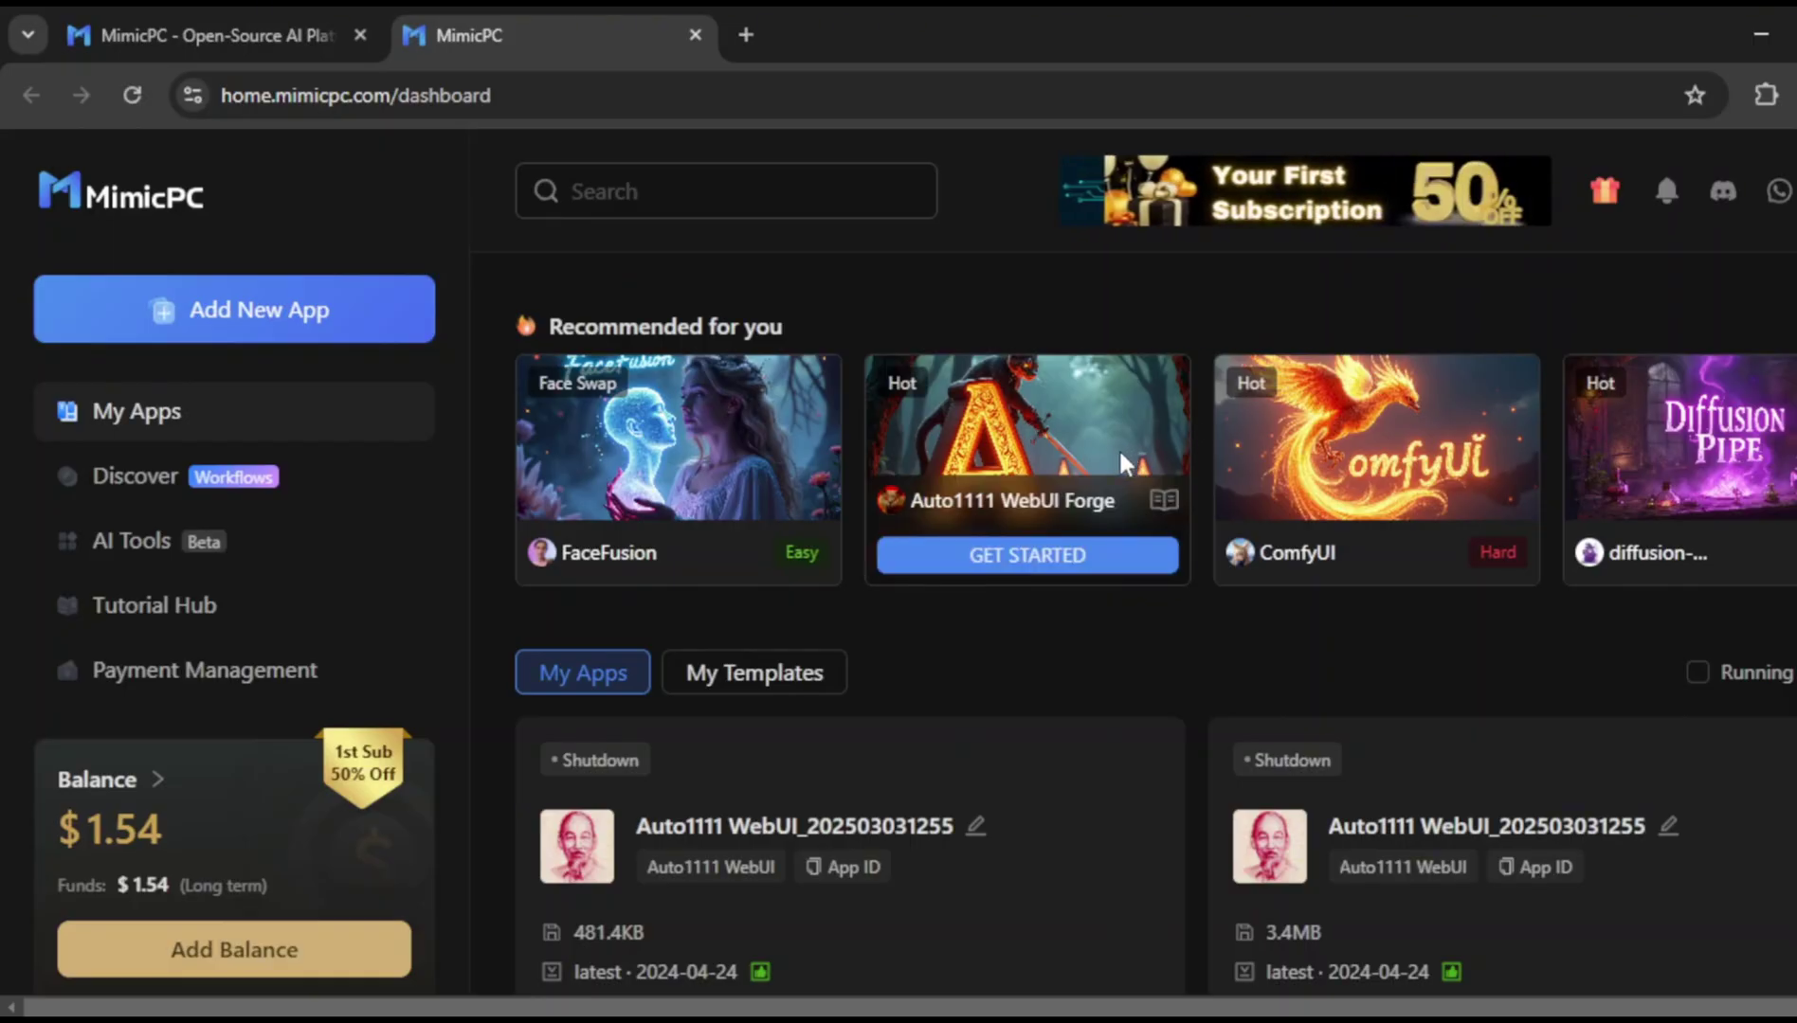
mouse_move(1289, 461)
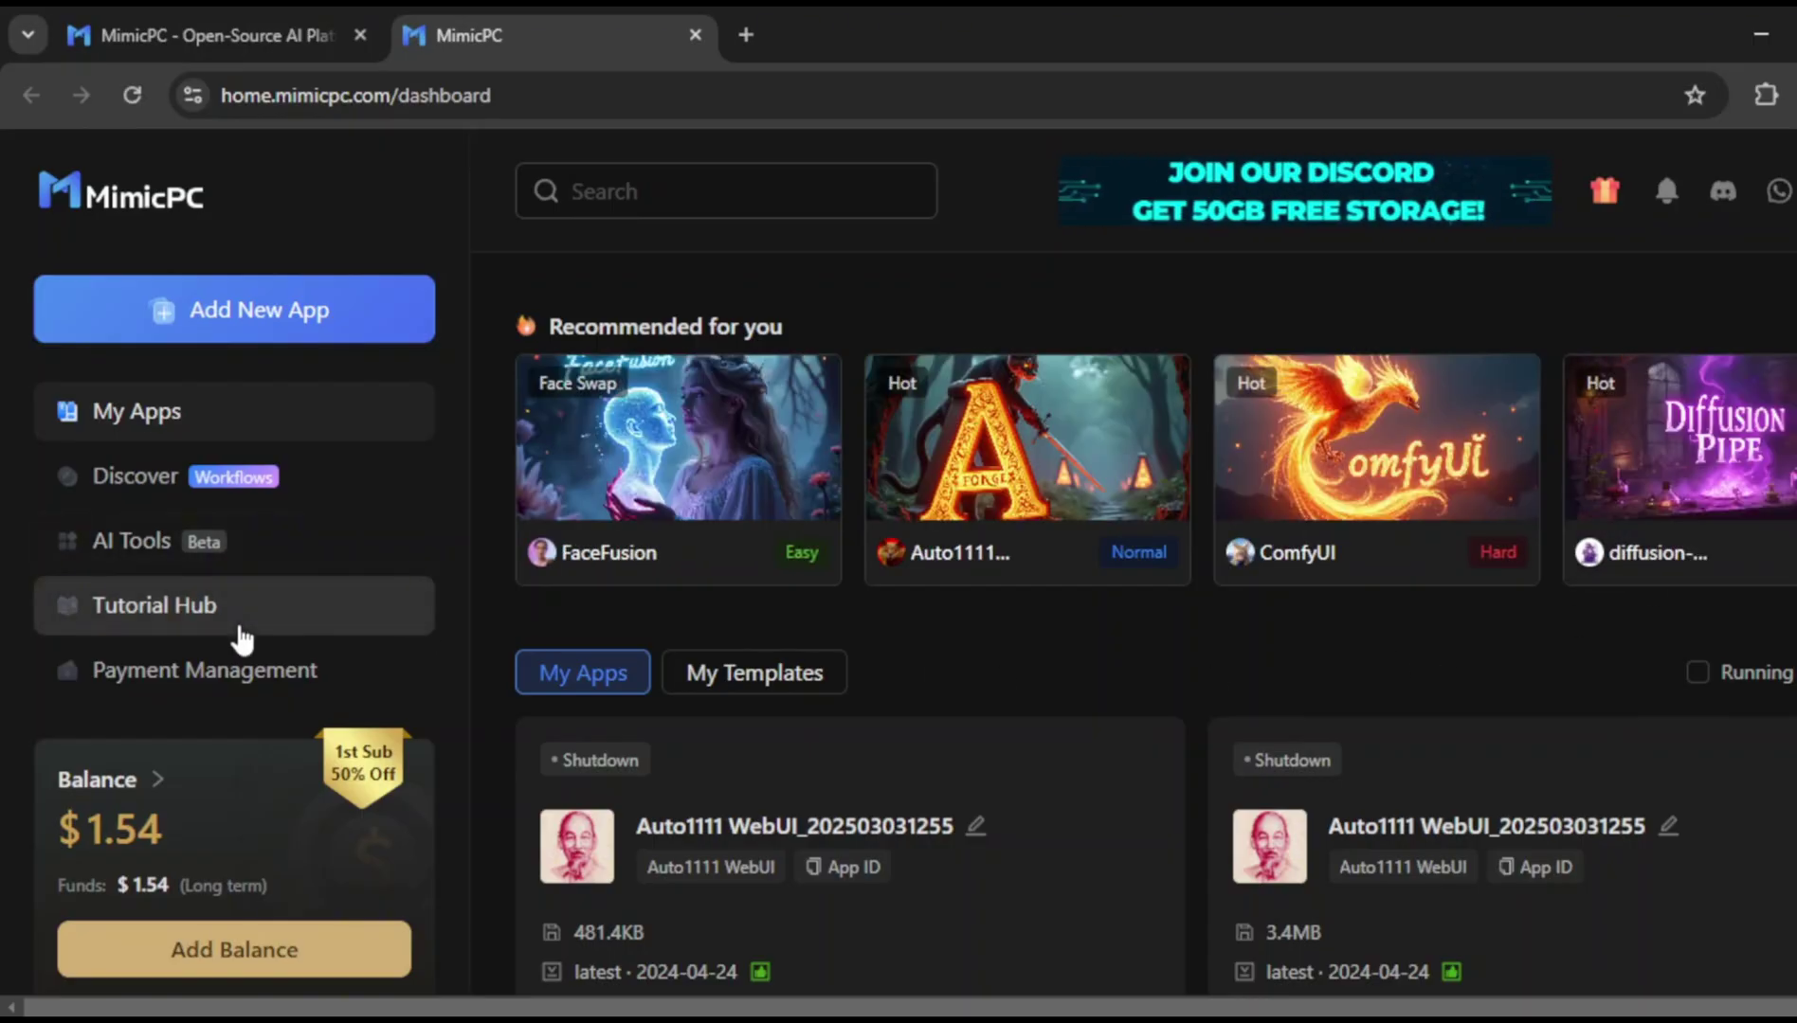
Open the Tutorial Hub from the sidebar and browse its listings.
click(242, 640)
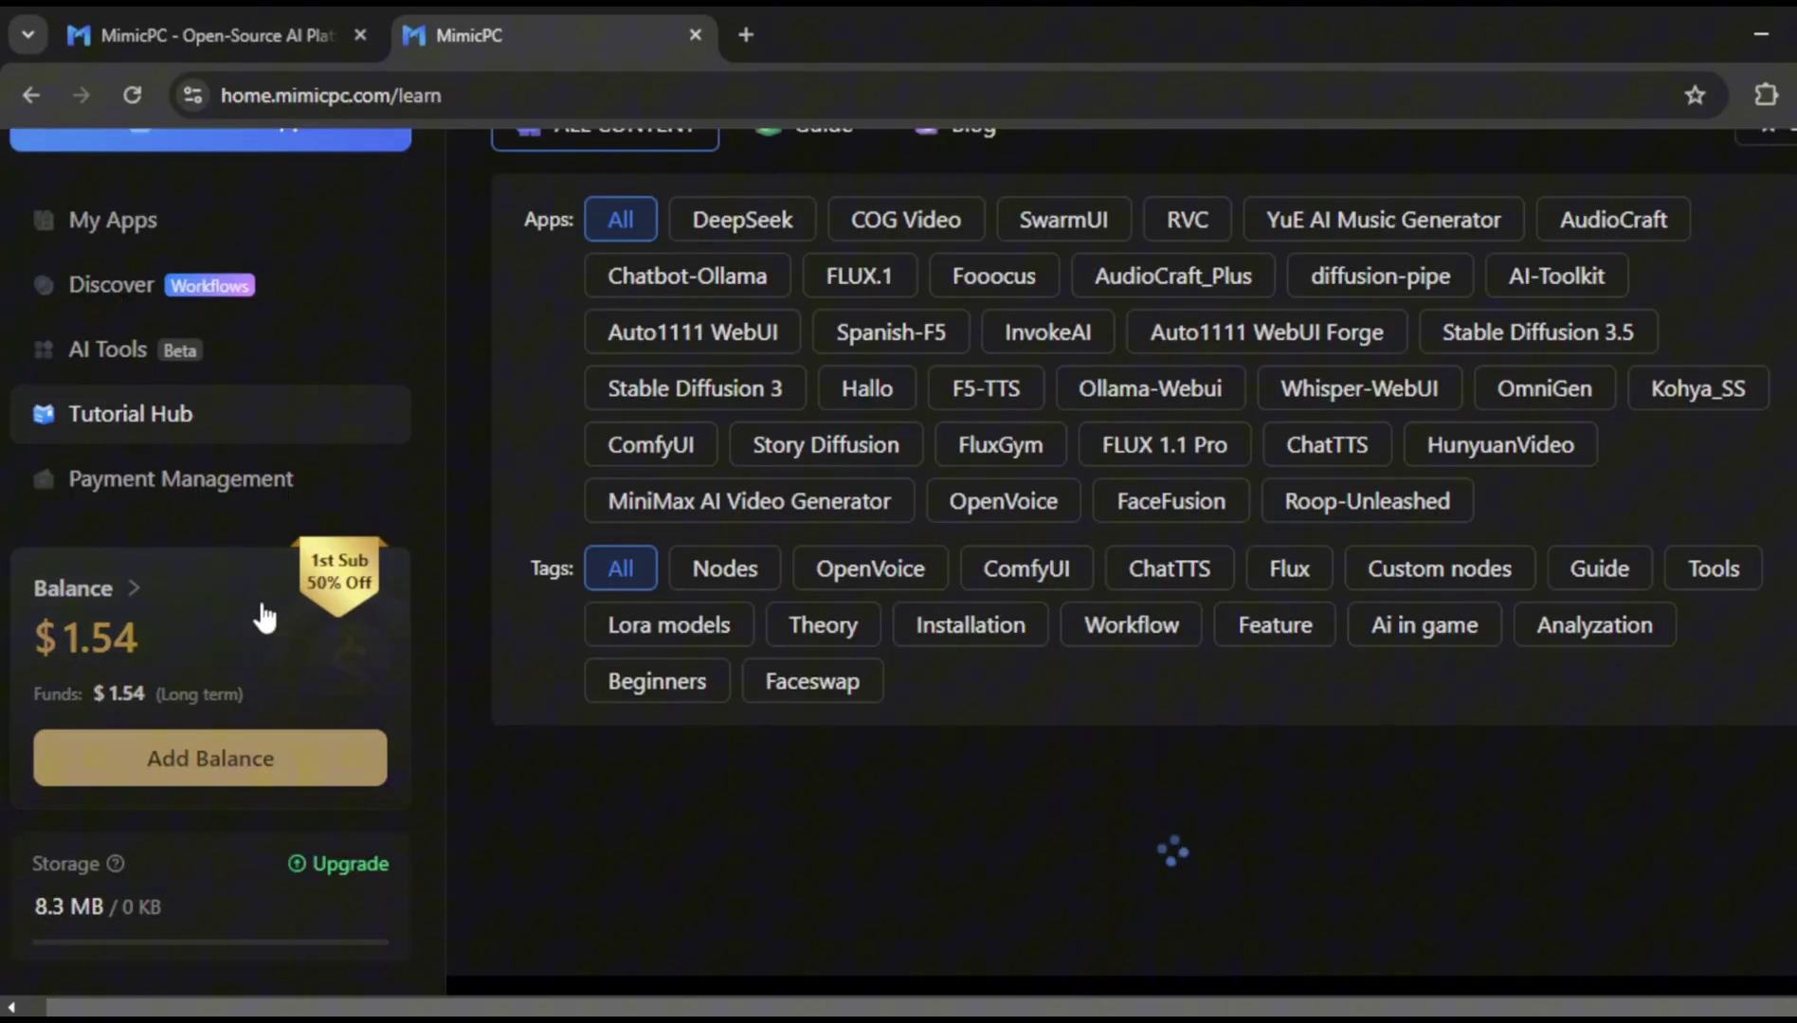
scroll(658, 417, up, 2)
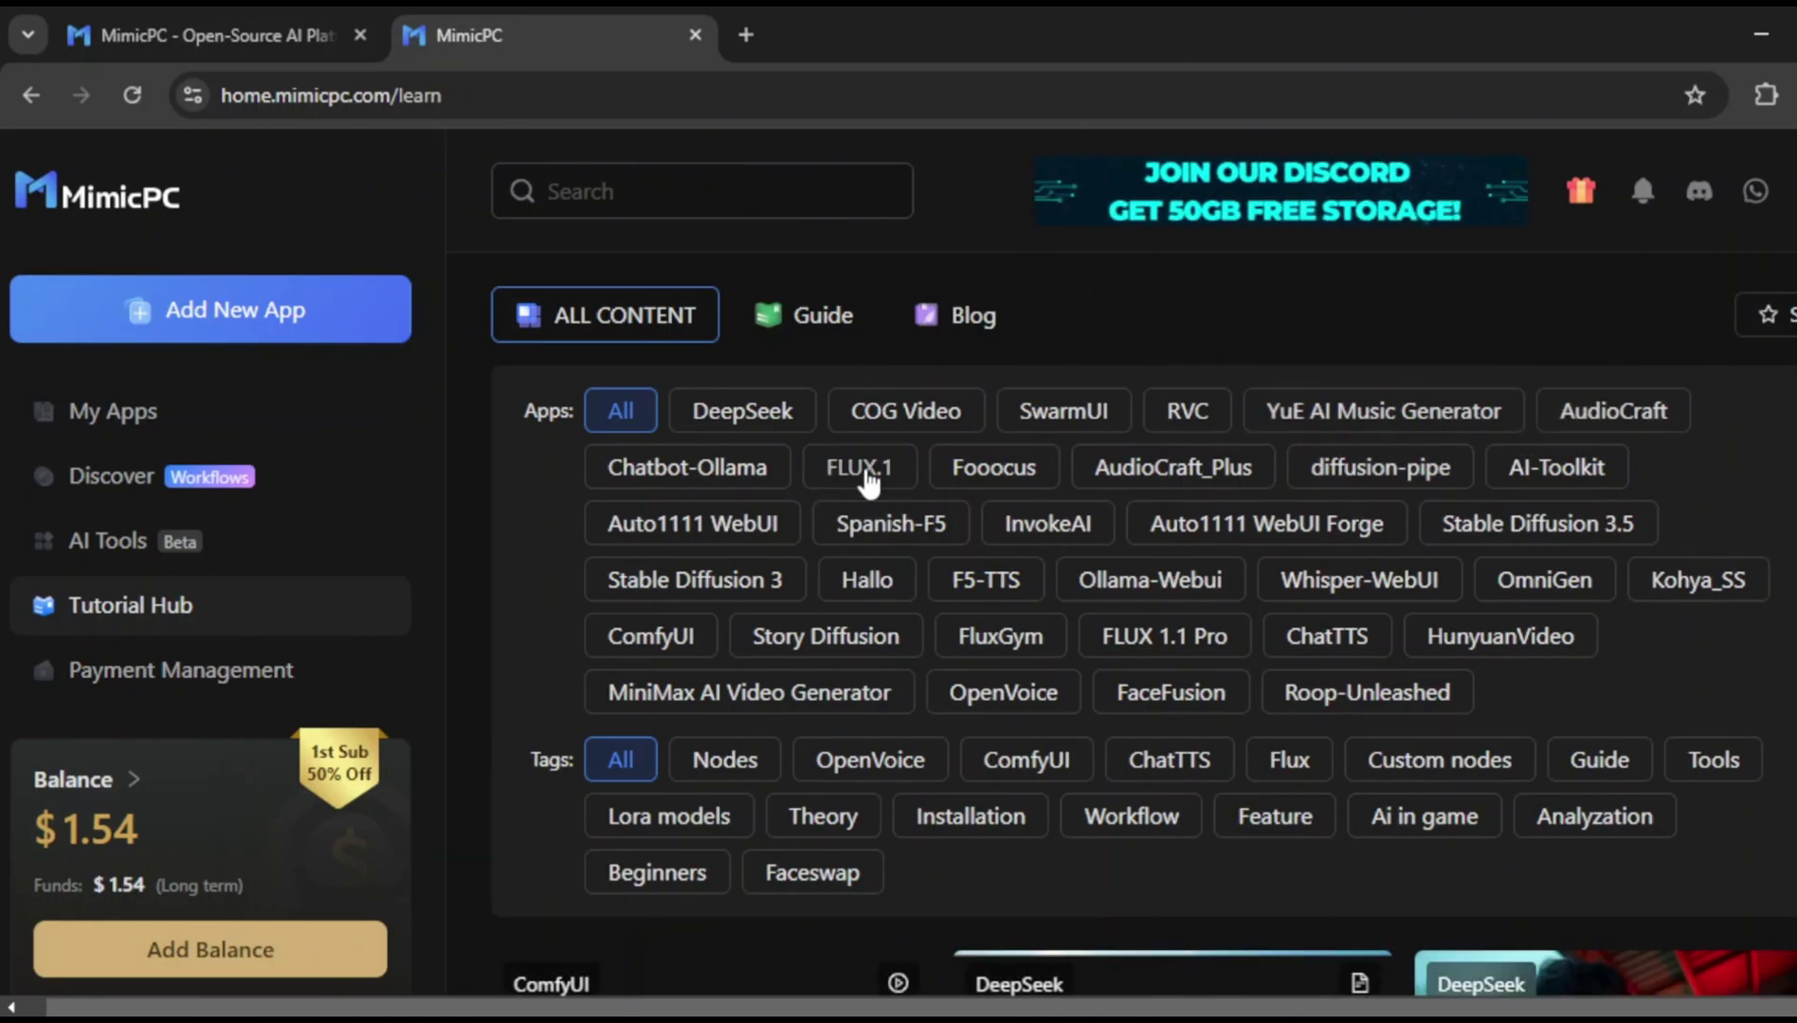
scroll(1100, 671, down, 2)
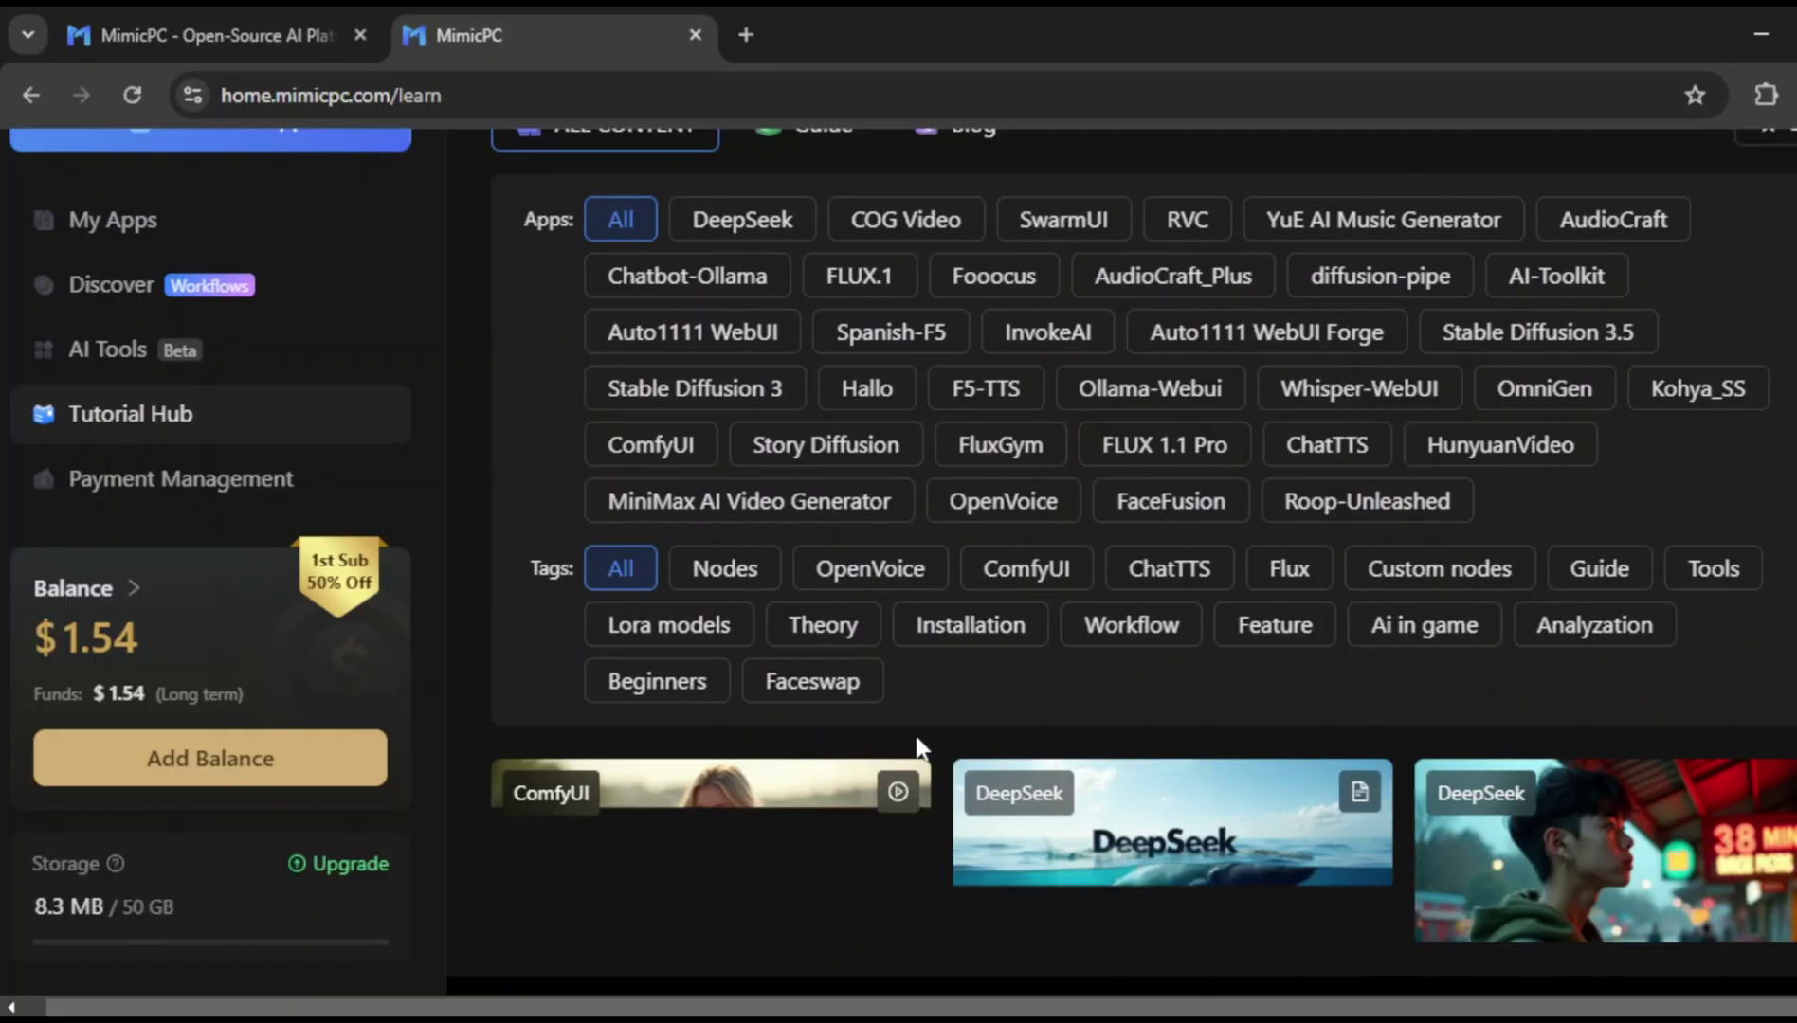
scroll(918, 661, up, 2)
Filter the Tutorial Hub to Guide tutorials and browse the results.
click(823, 275)
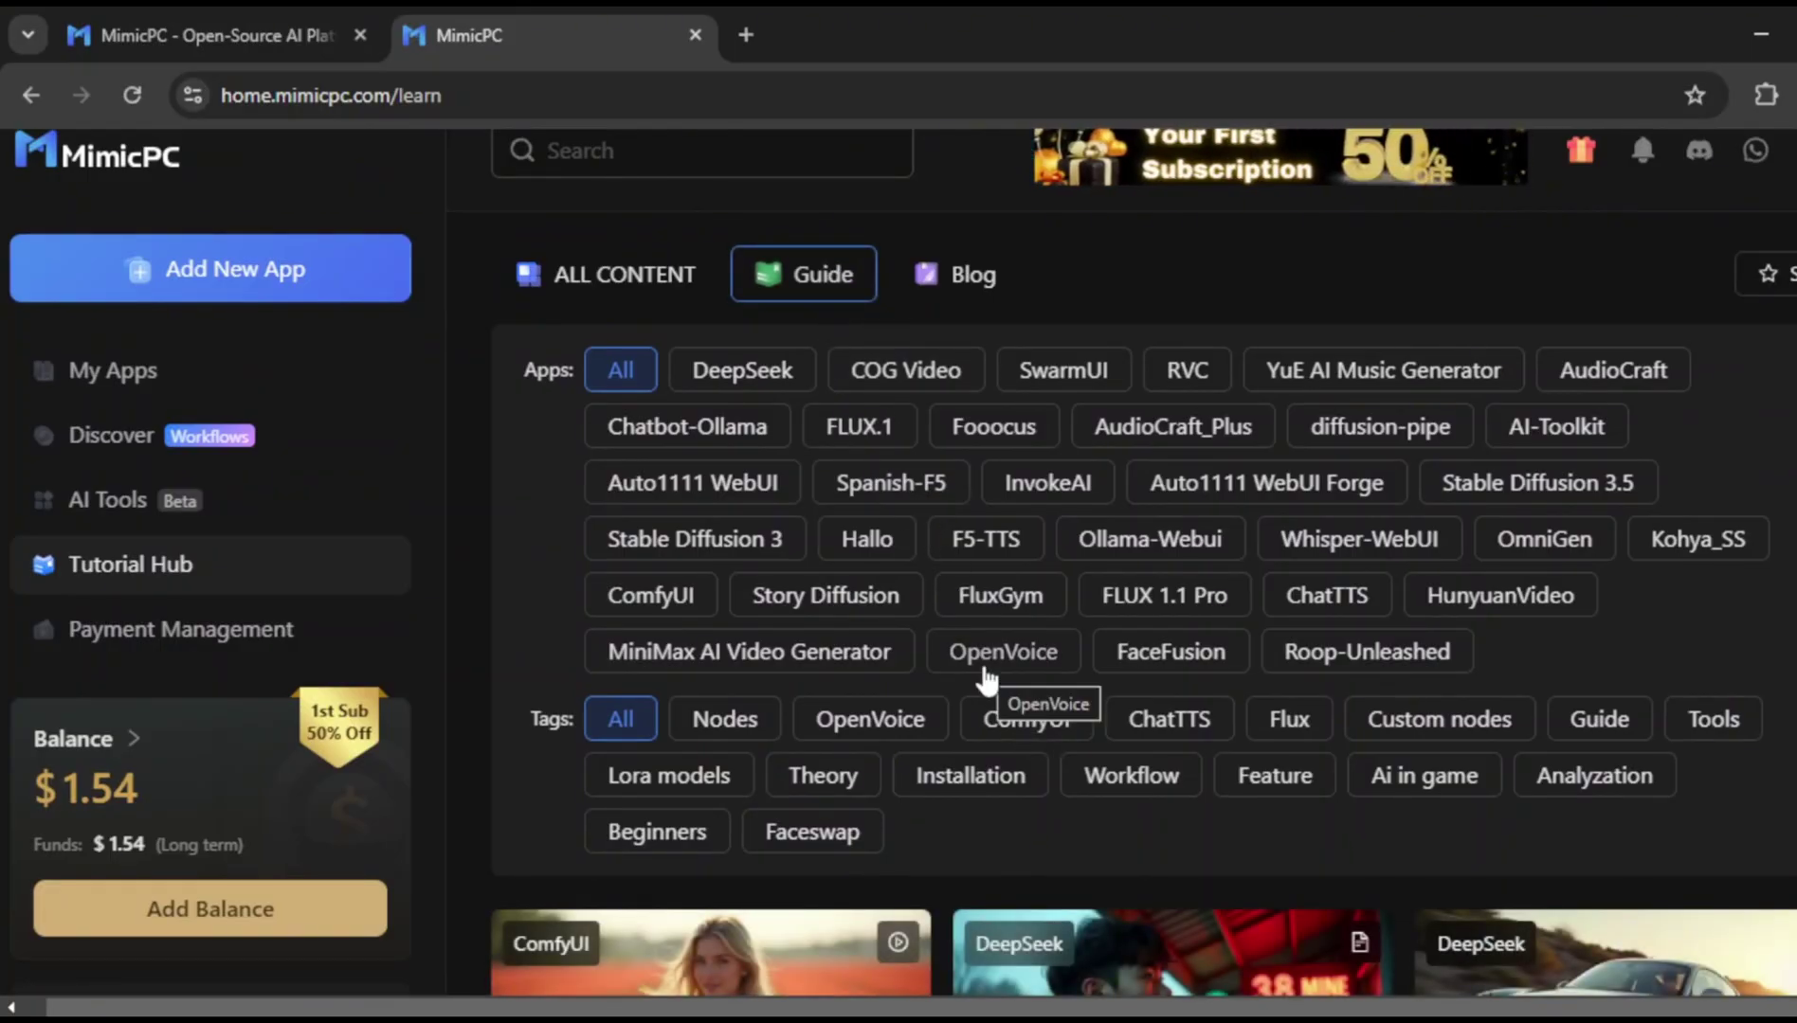
scroll(1018, 778, down, 2)
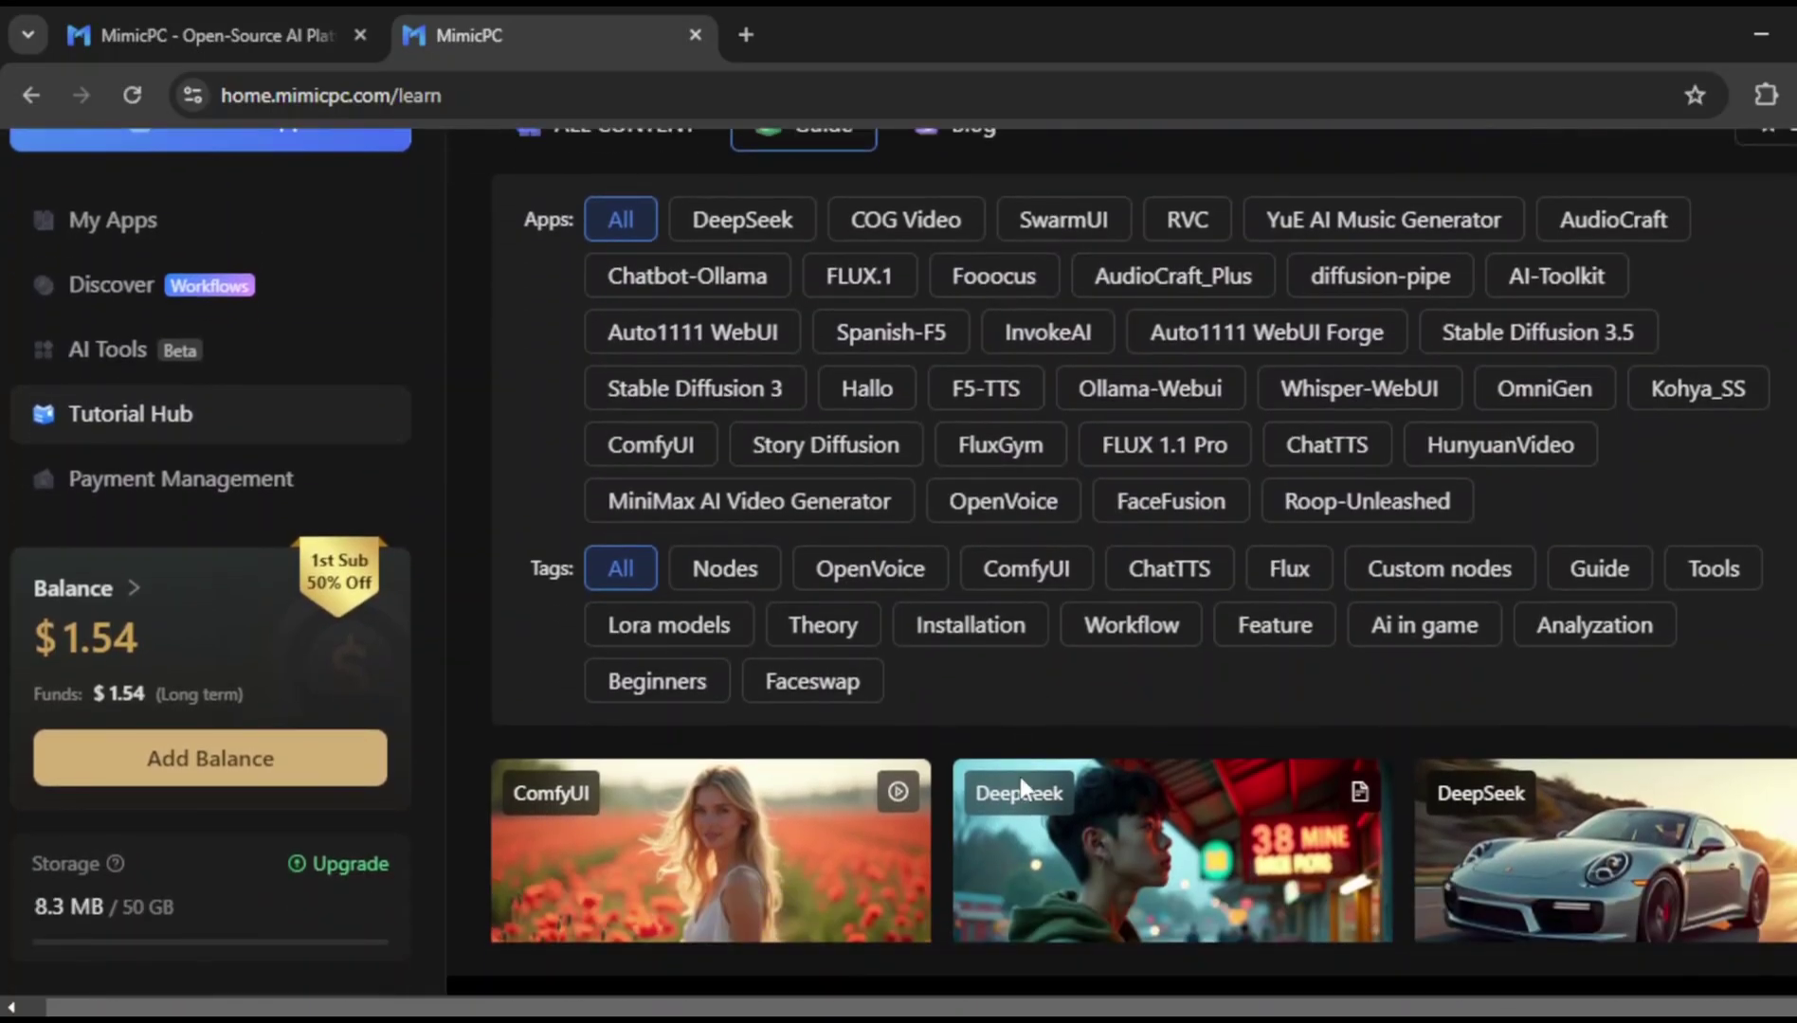
scroll(1022, 784, up, 2)
scroll(1021, 784, left, 1)
scroll(1022, 787, down, 2)
scroll(1022, 786, right, 1)
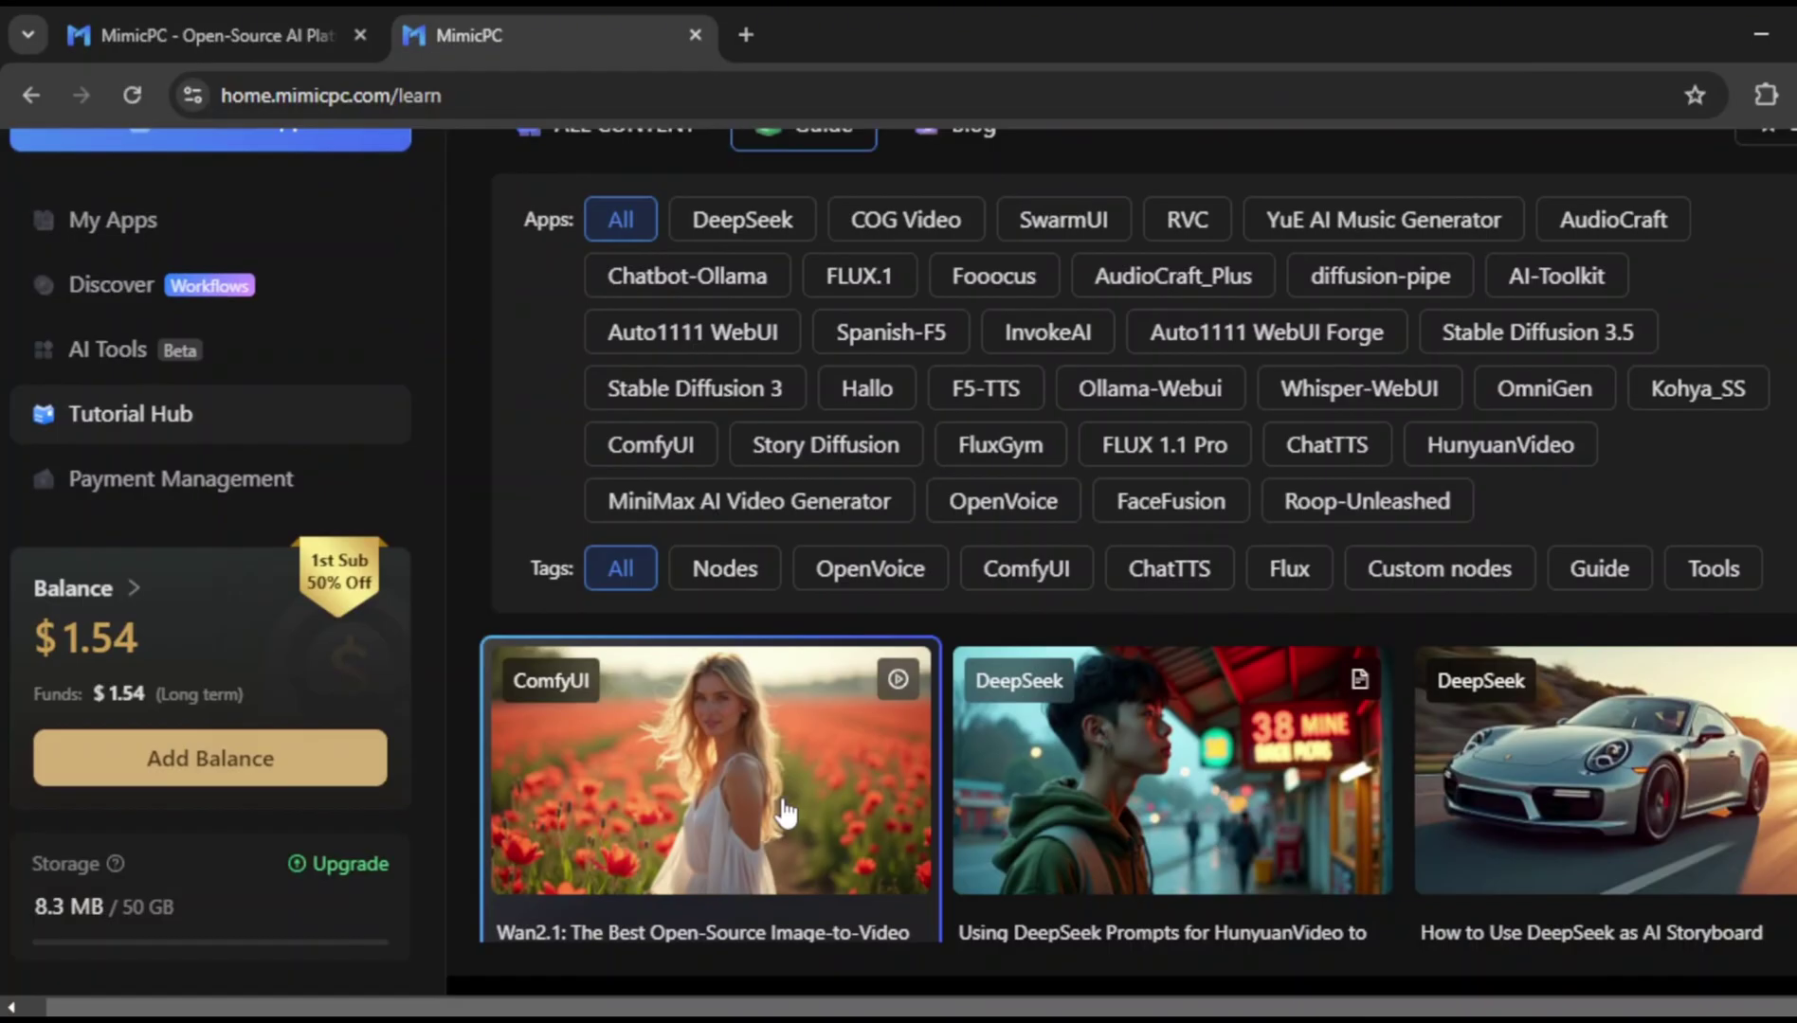
Open the Wan2.1 ComfyUI image-to-video tutorial and read through the article.
click(785, 813)
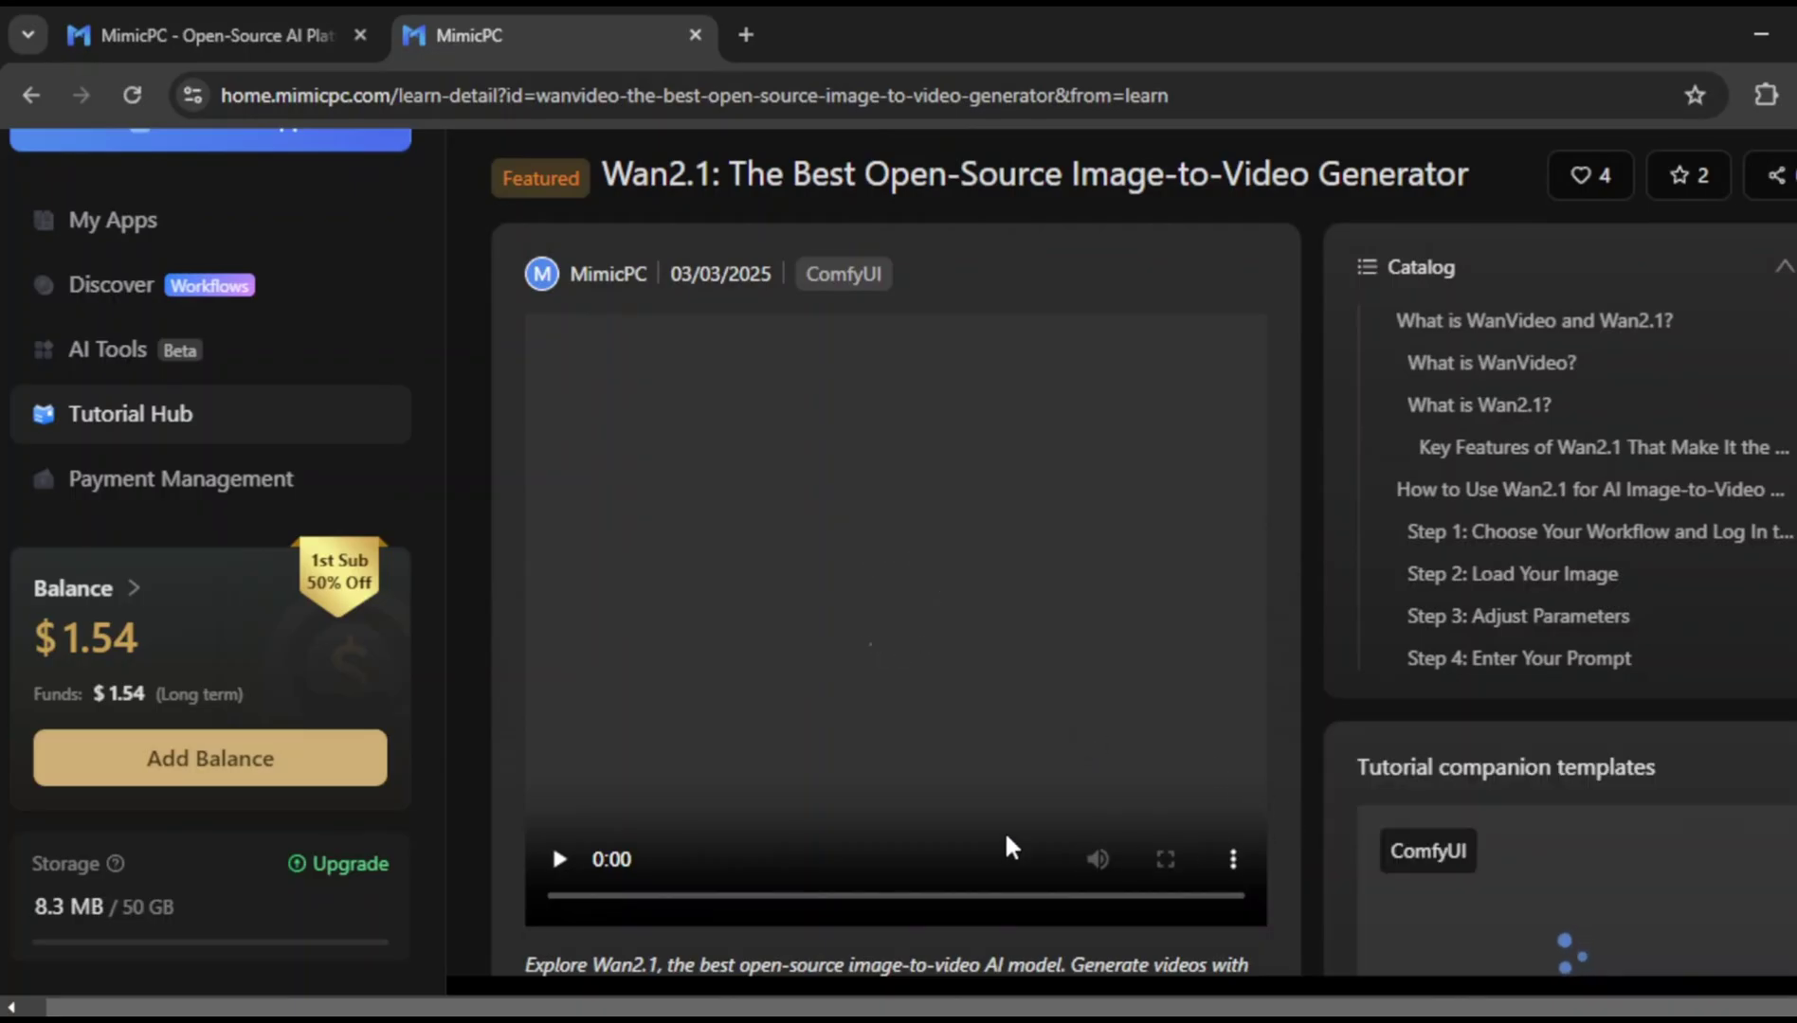
scroll(1339, 645, down, 1)
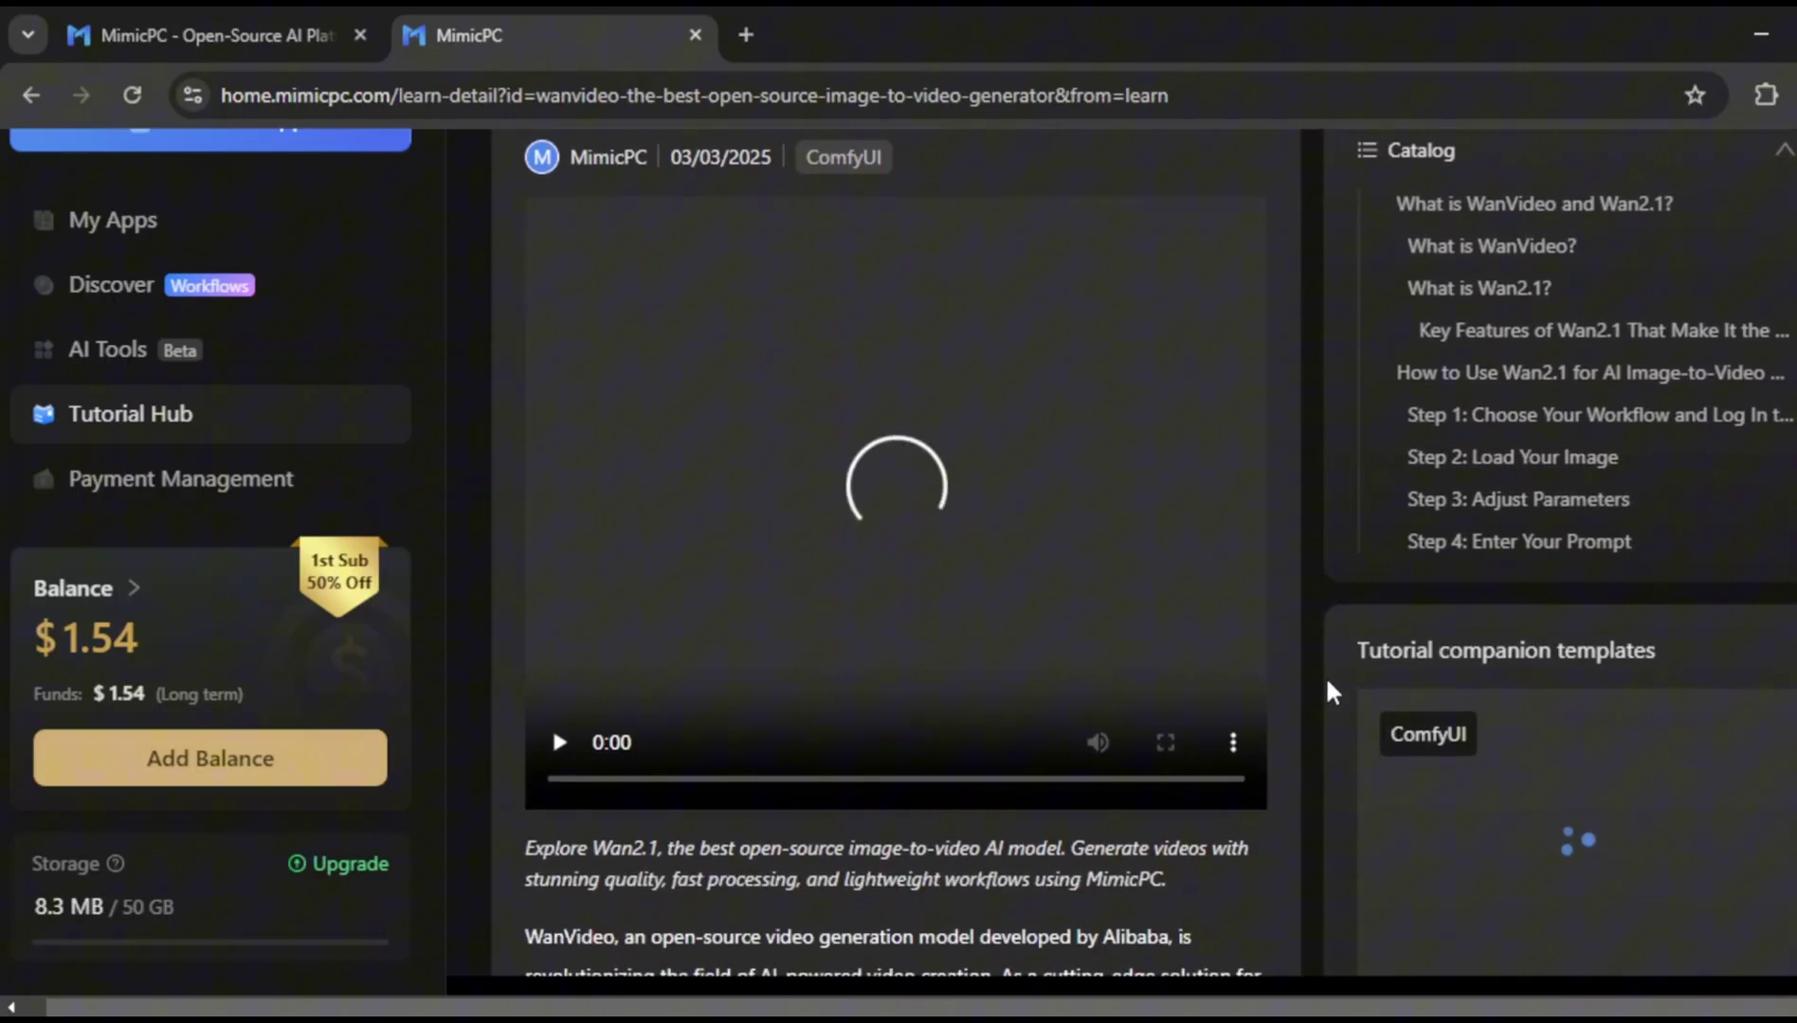
scroll(1240, 848, down, 5)
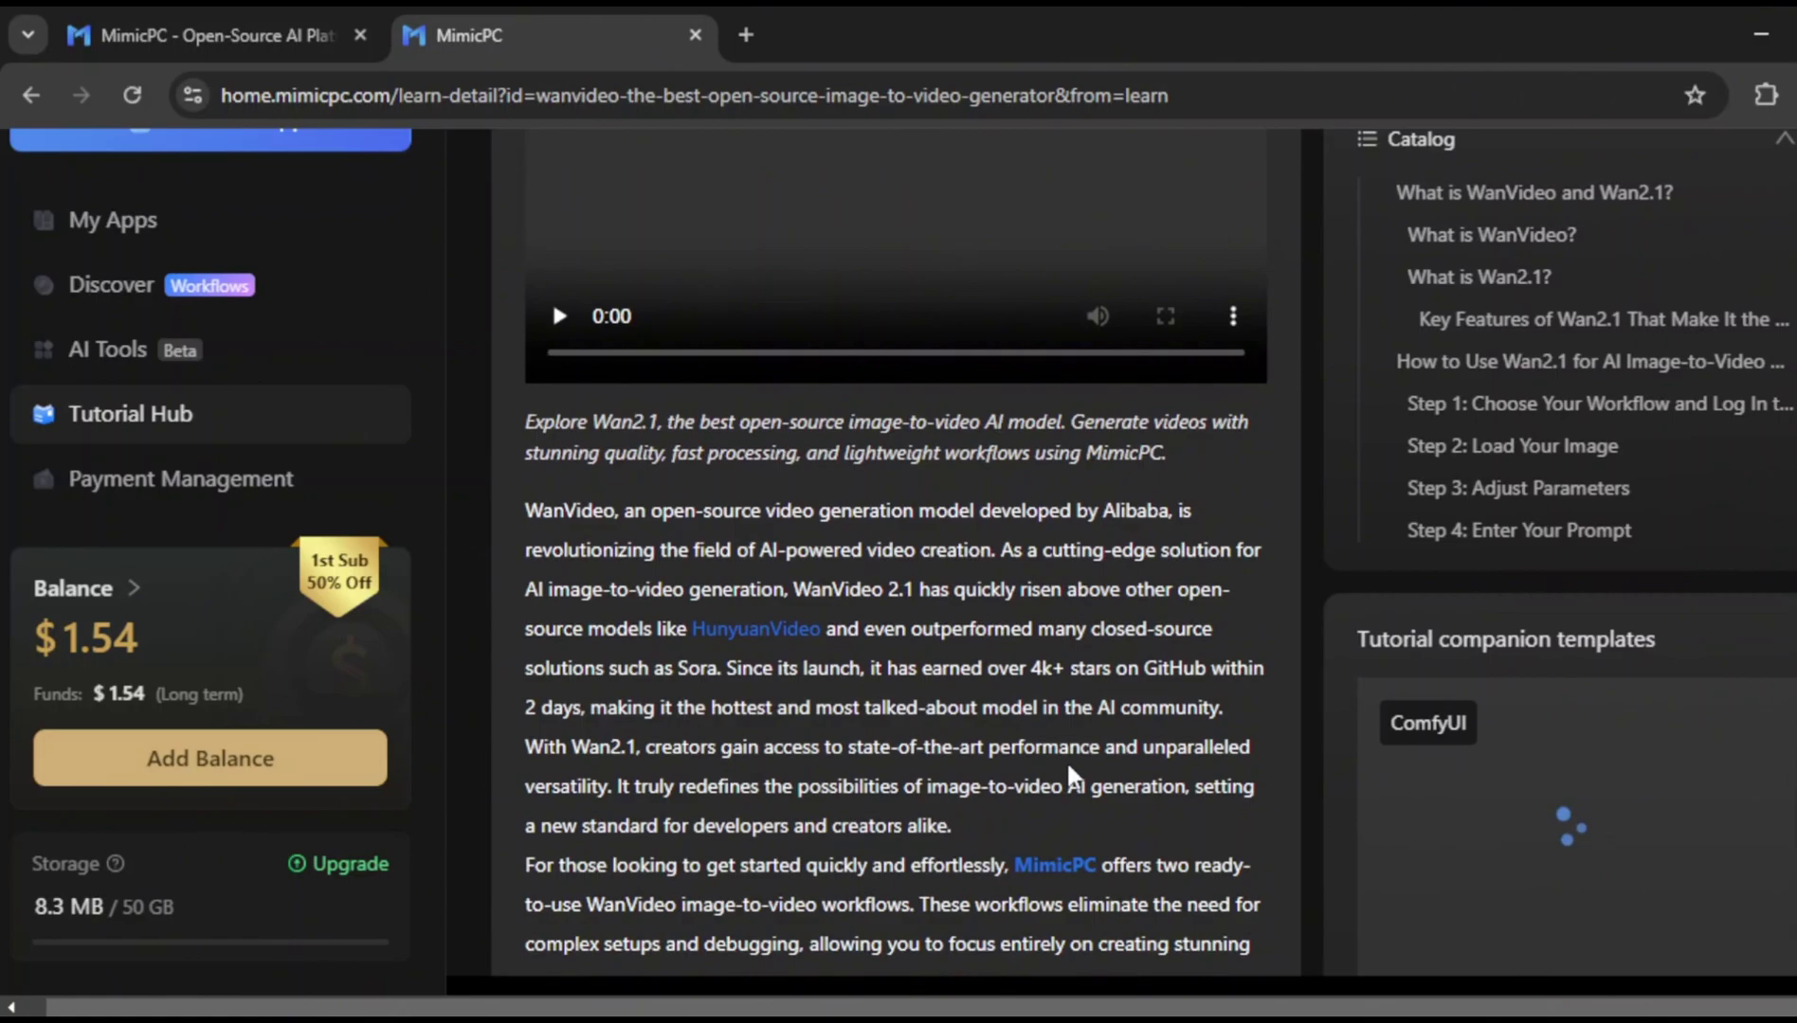
scroll(1069, 768, up, 6)
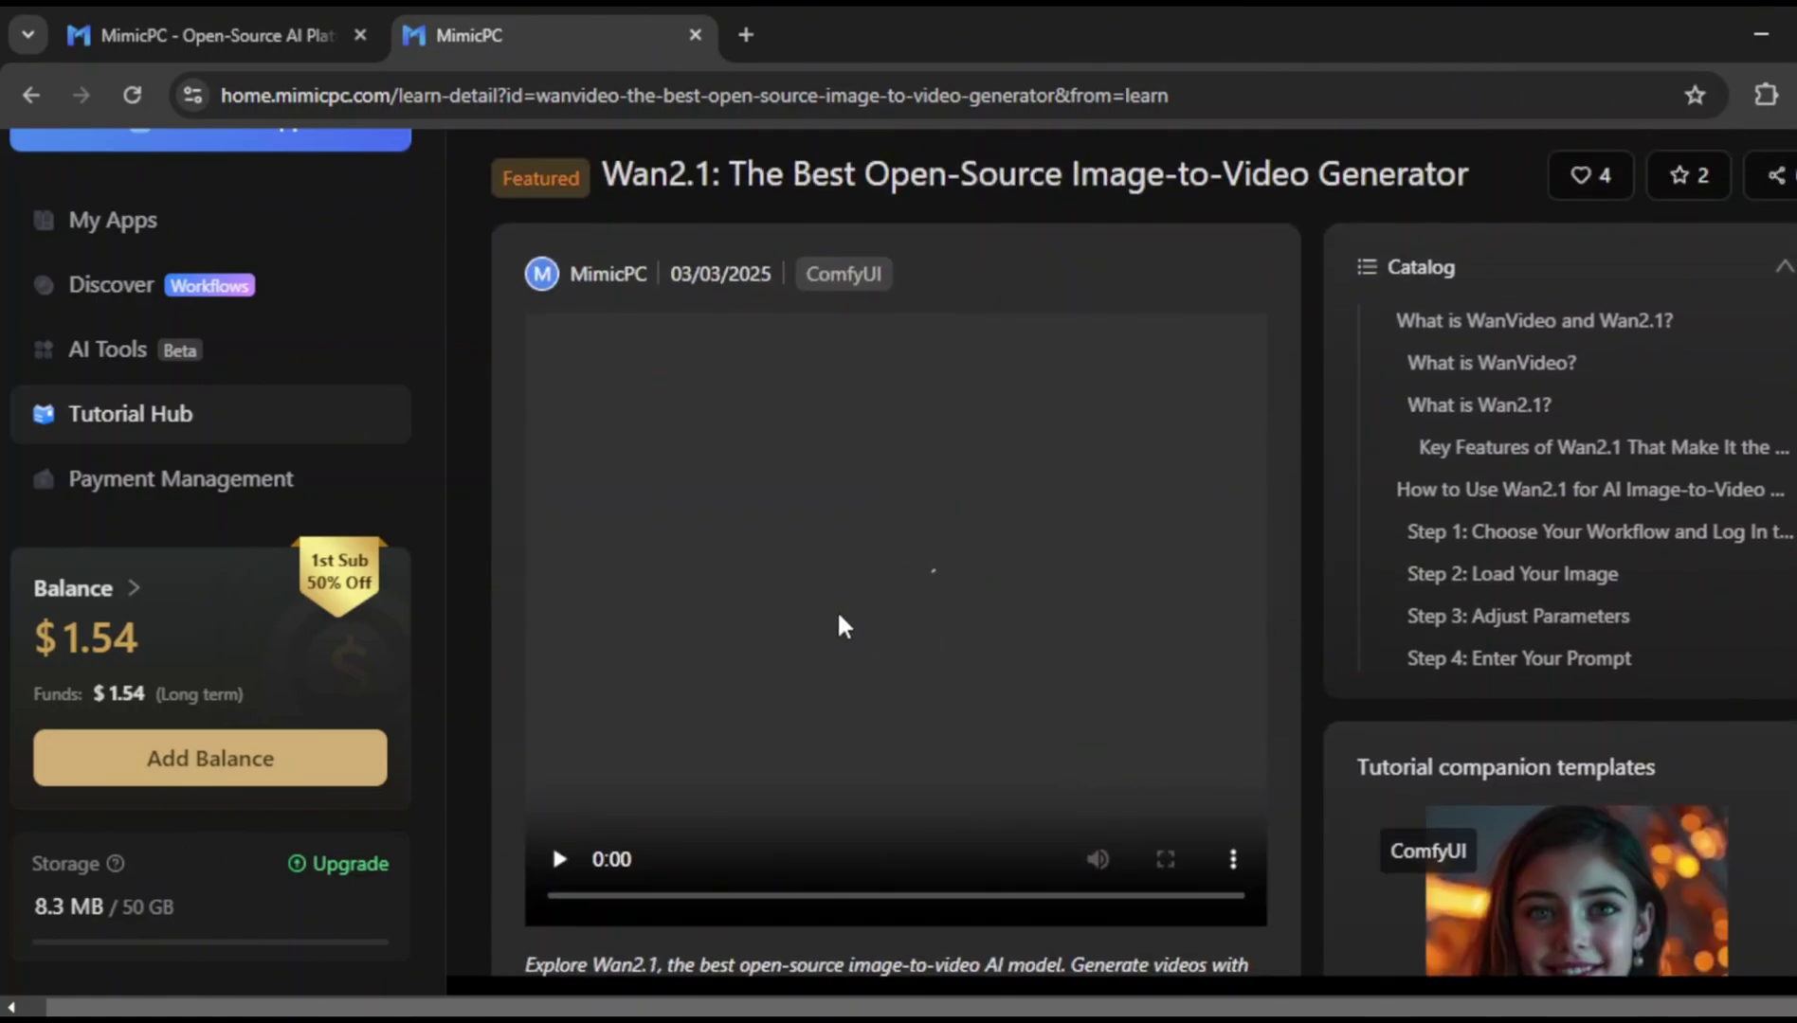
scroll(749, 873, down, 2)
scroll(1370, 721, down, 4)
scroll(1118, 763, down, 10)
scroll(1114, 754, down, 9)
scroll(1115, 758, up, 20)
Return to My Apps and begin setting up a new Auto1111 WebUI Forge app.
click(230, 241)
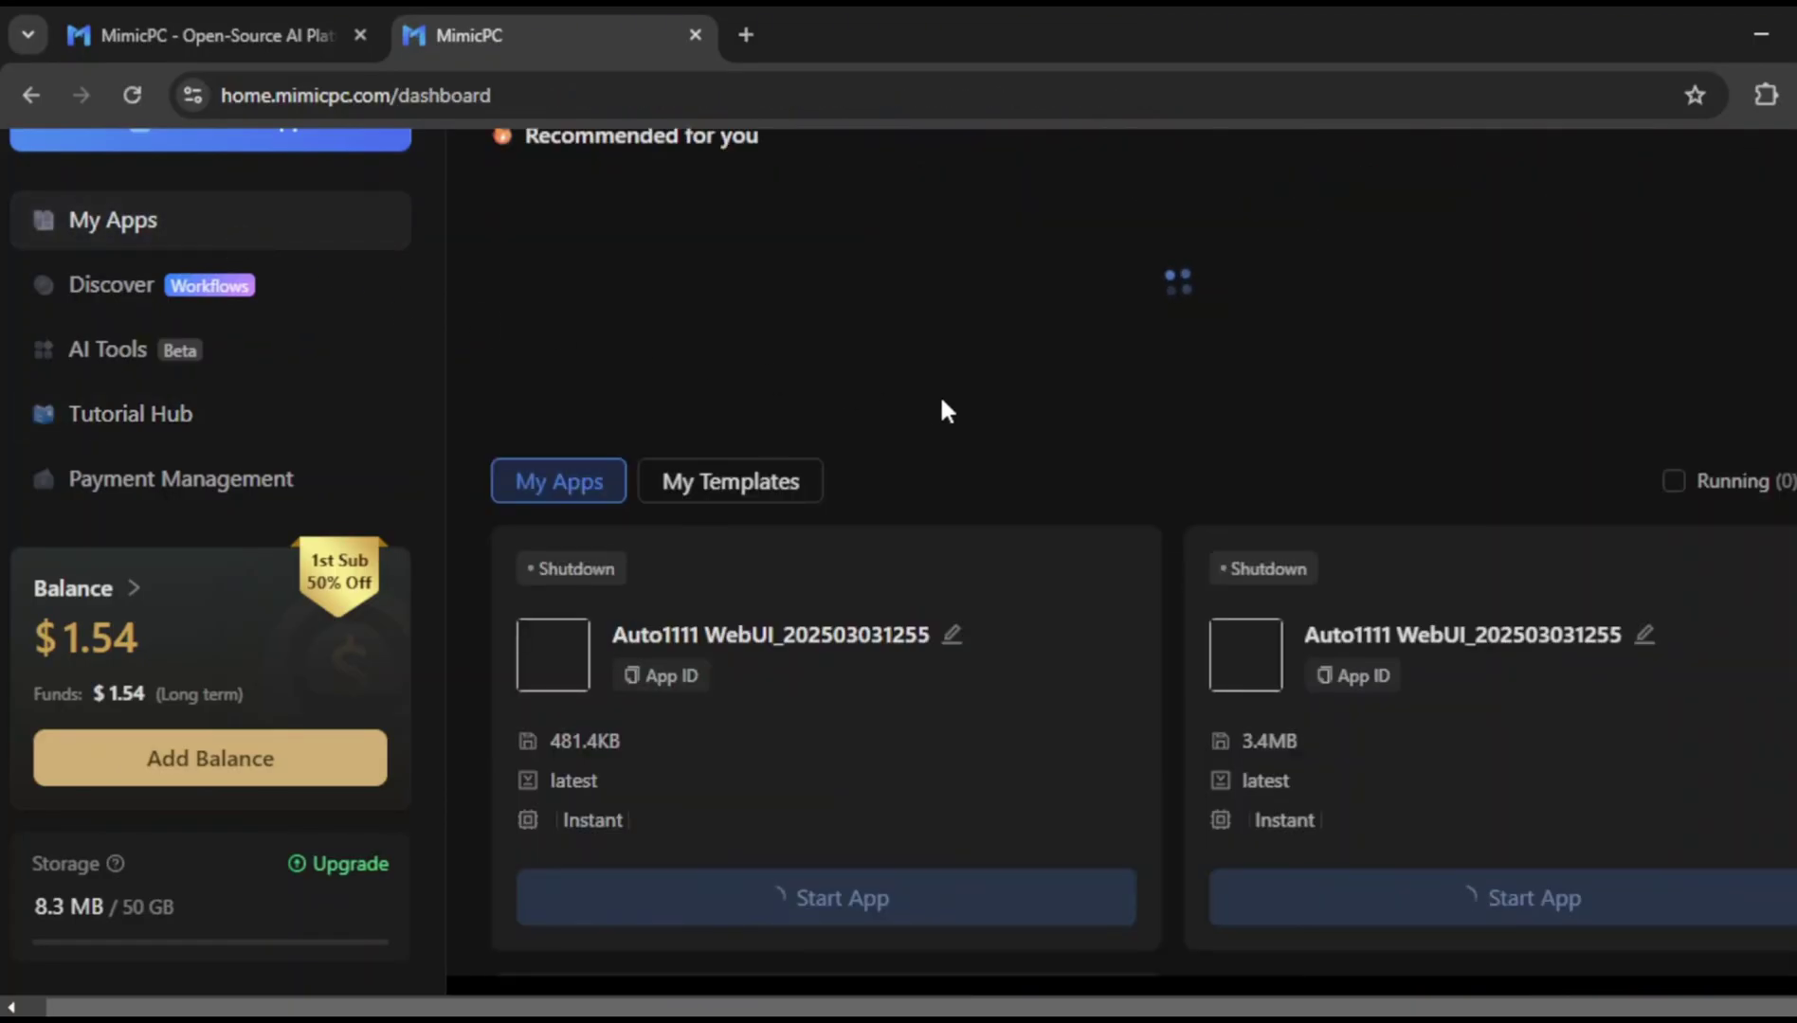
mouse_move(1078, 571)
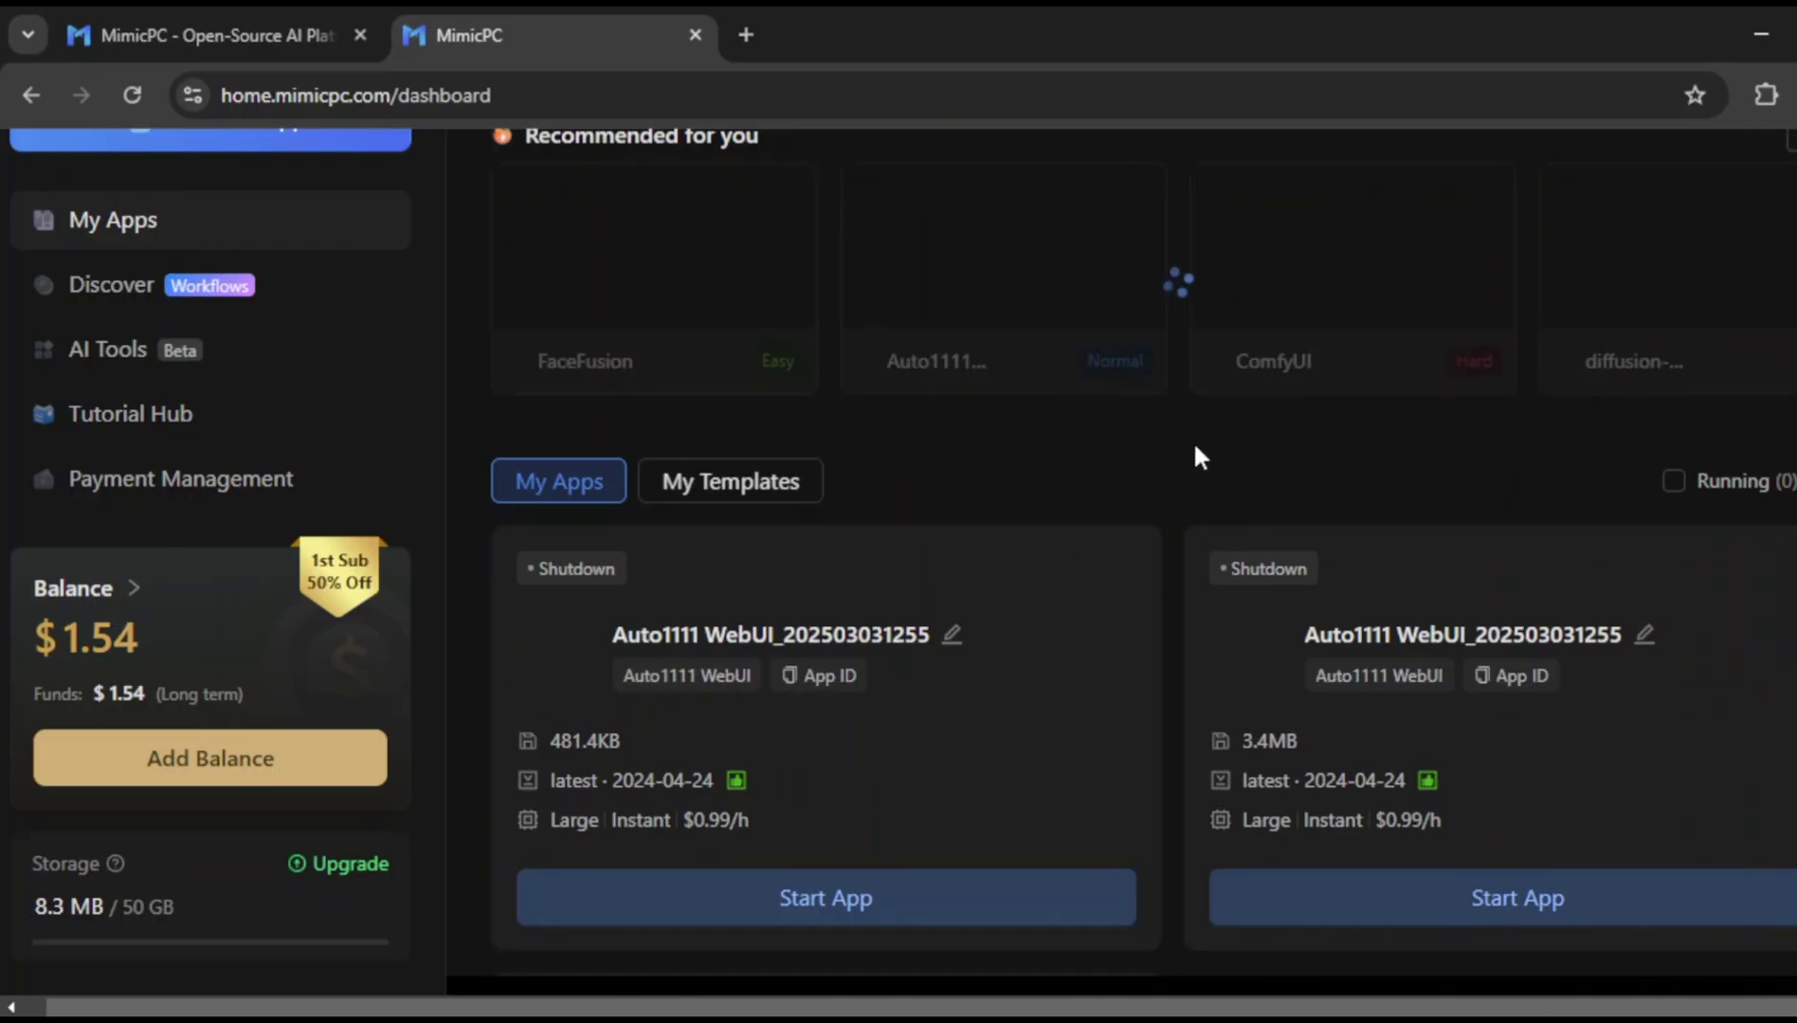
scroll(1185, 434, up, 2)
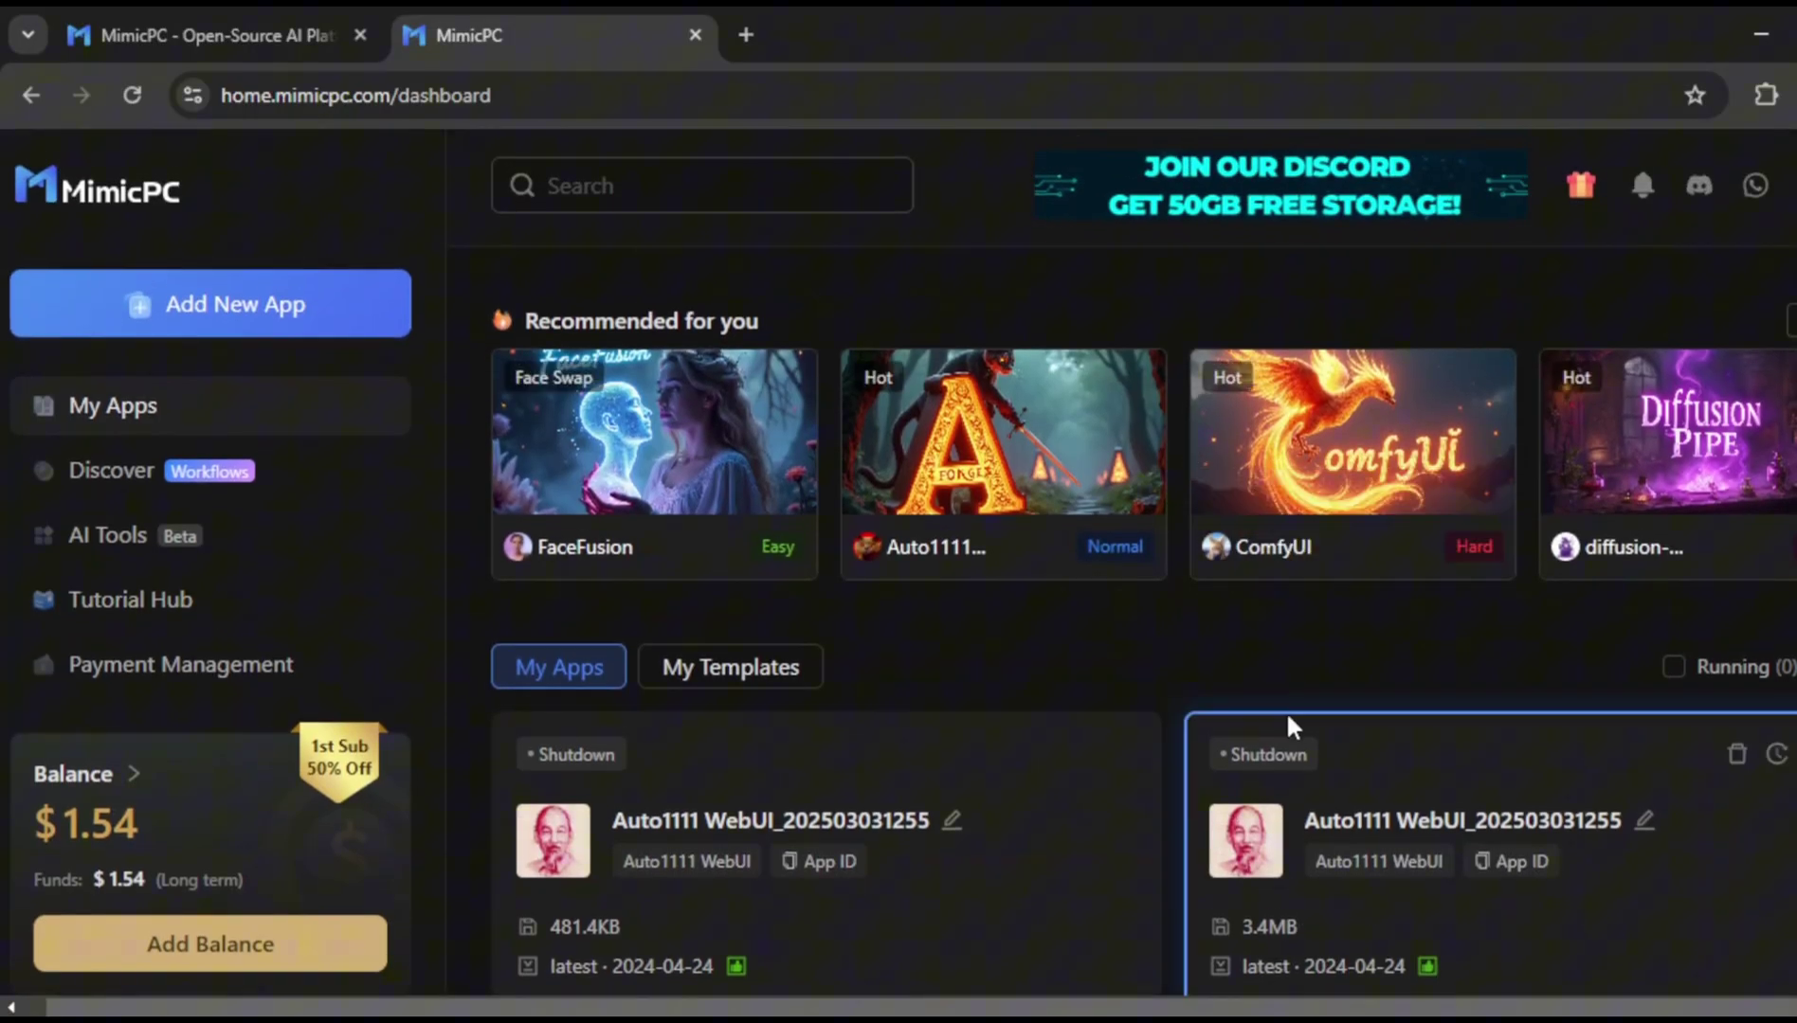
mouse_move(952, 546)
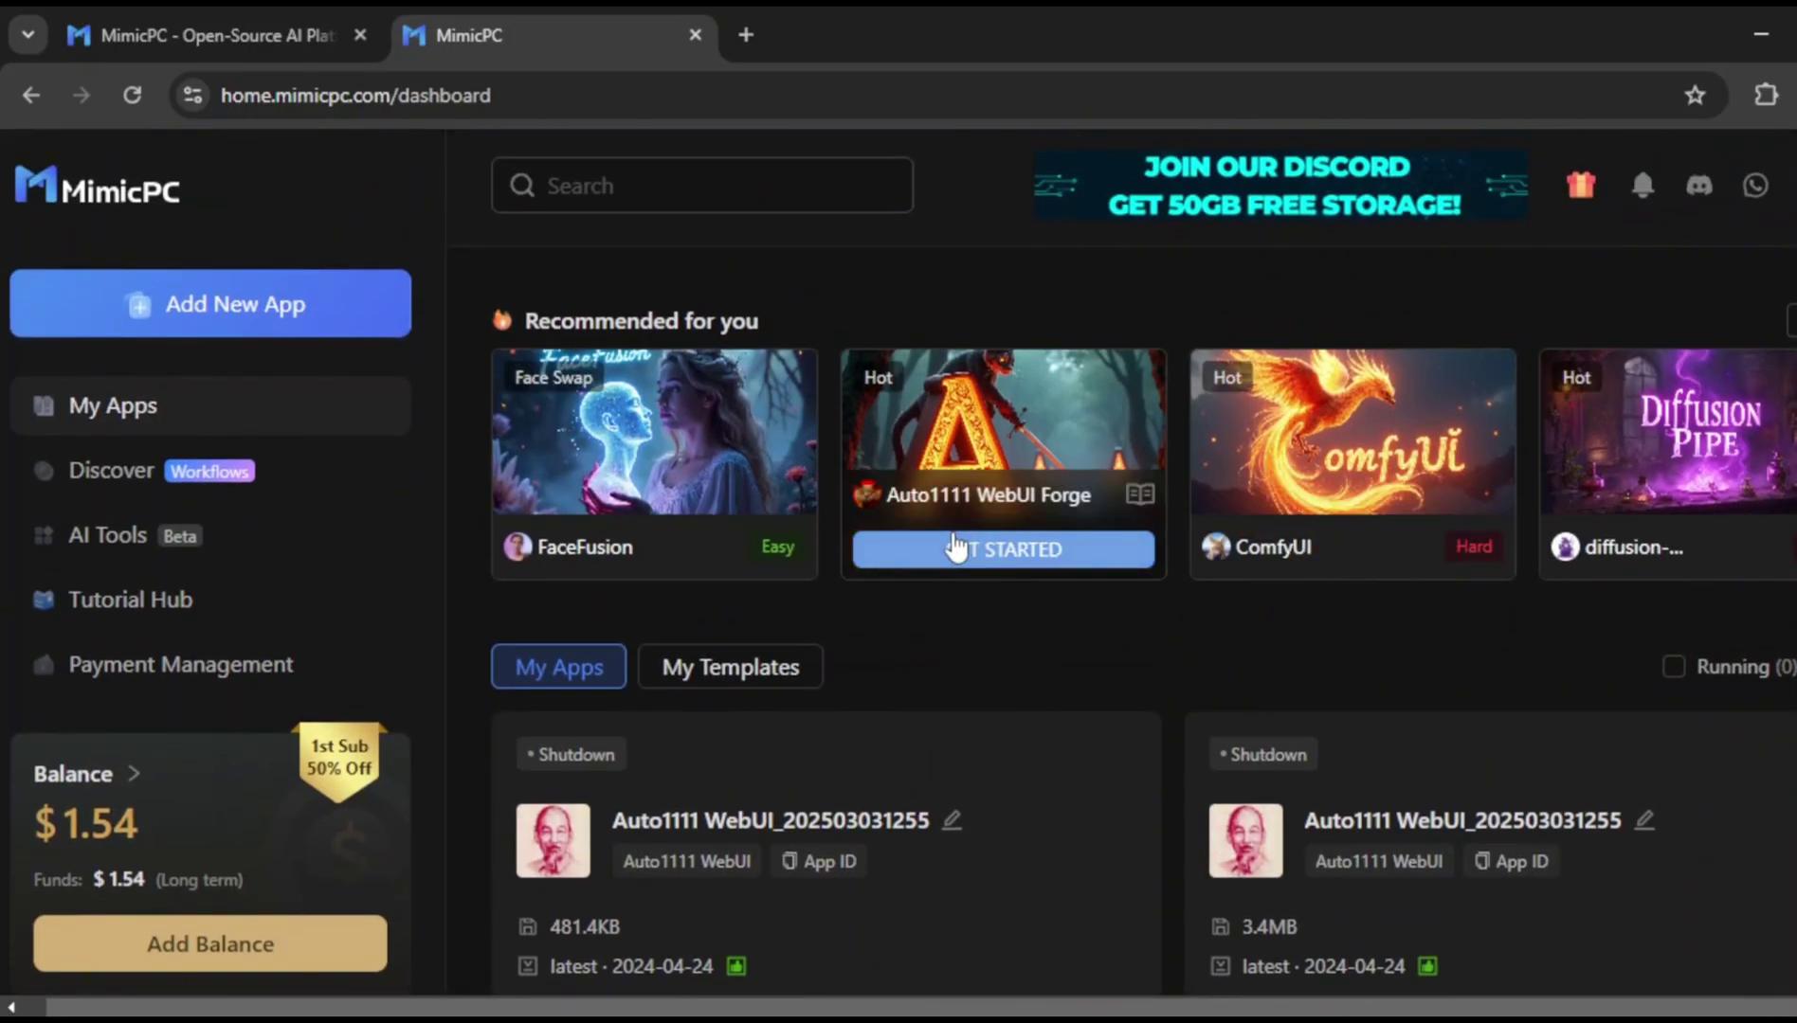
click(1050, 555)
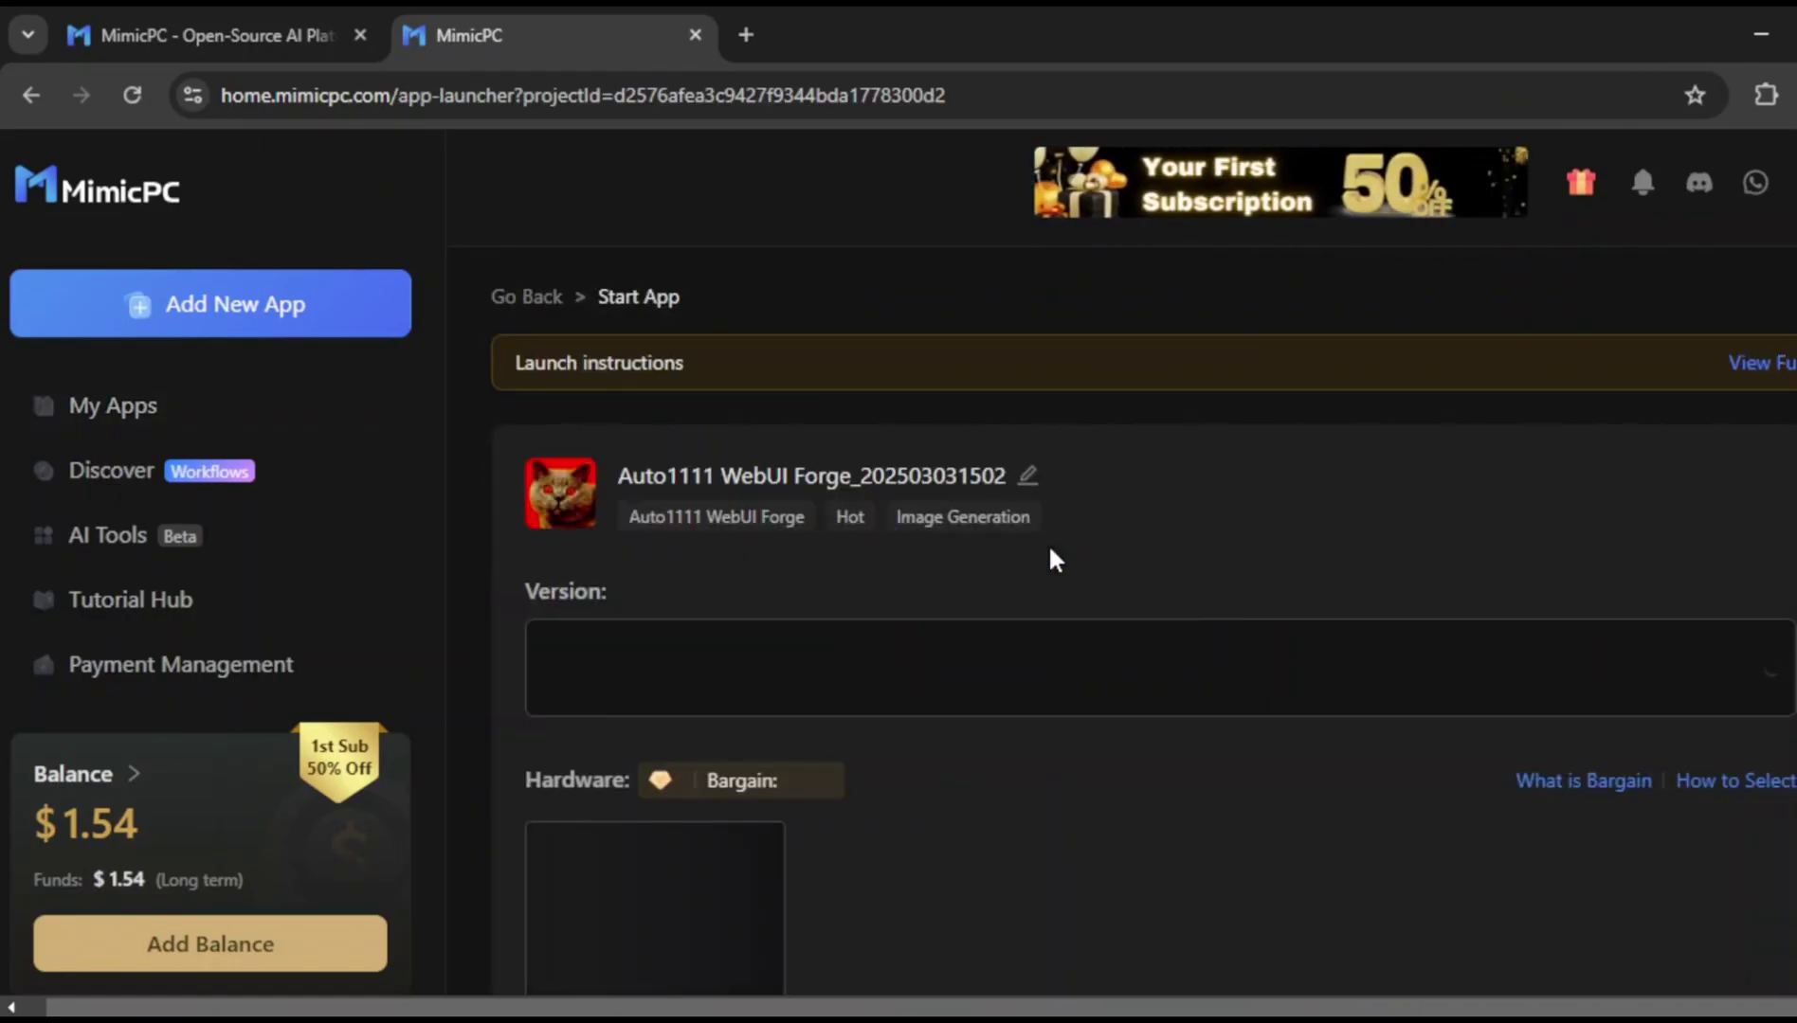
Switch the Medium machine to the $0.25/h Bargain rate.
scroll(1083, 851, down, 1)
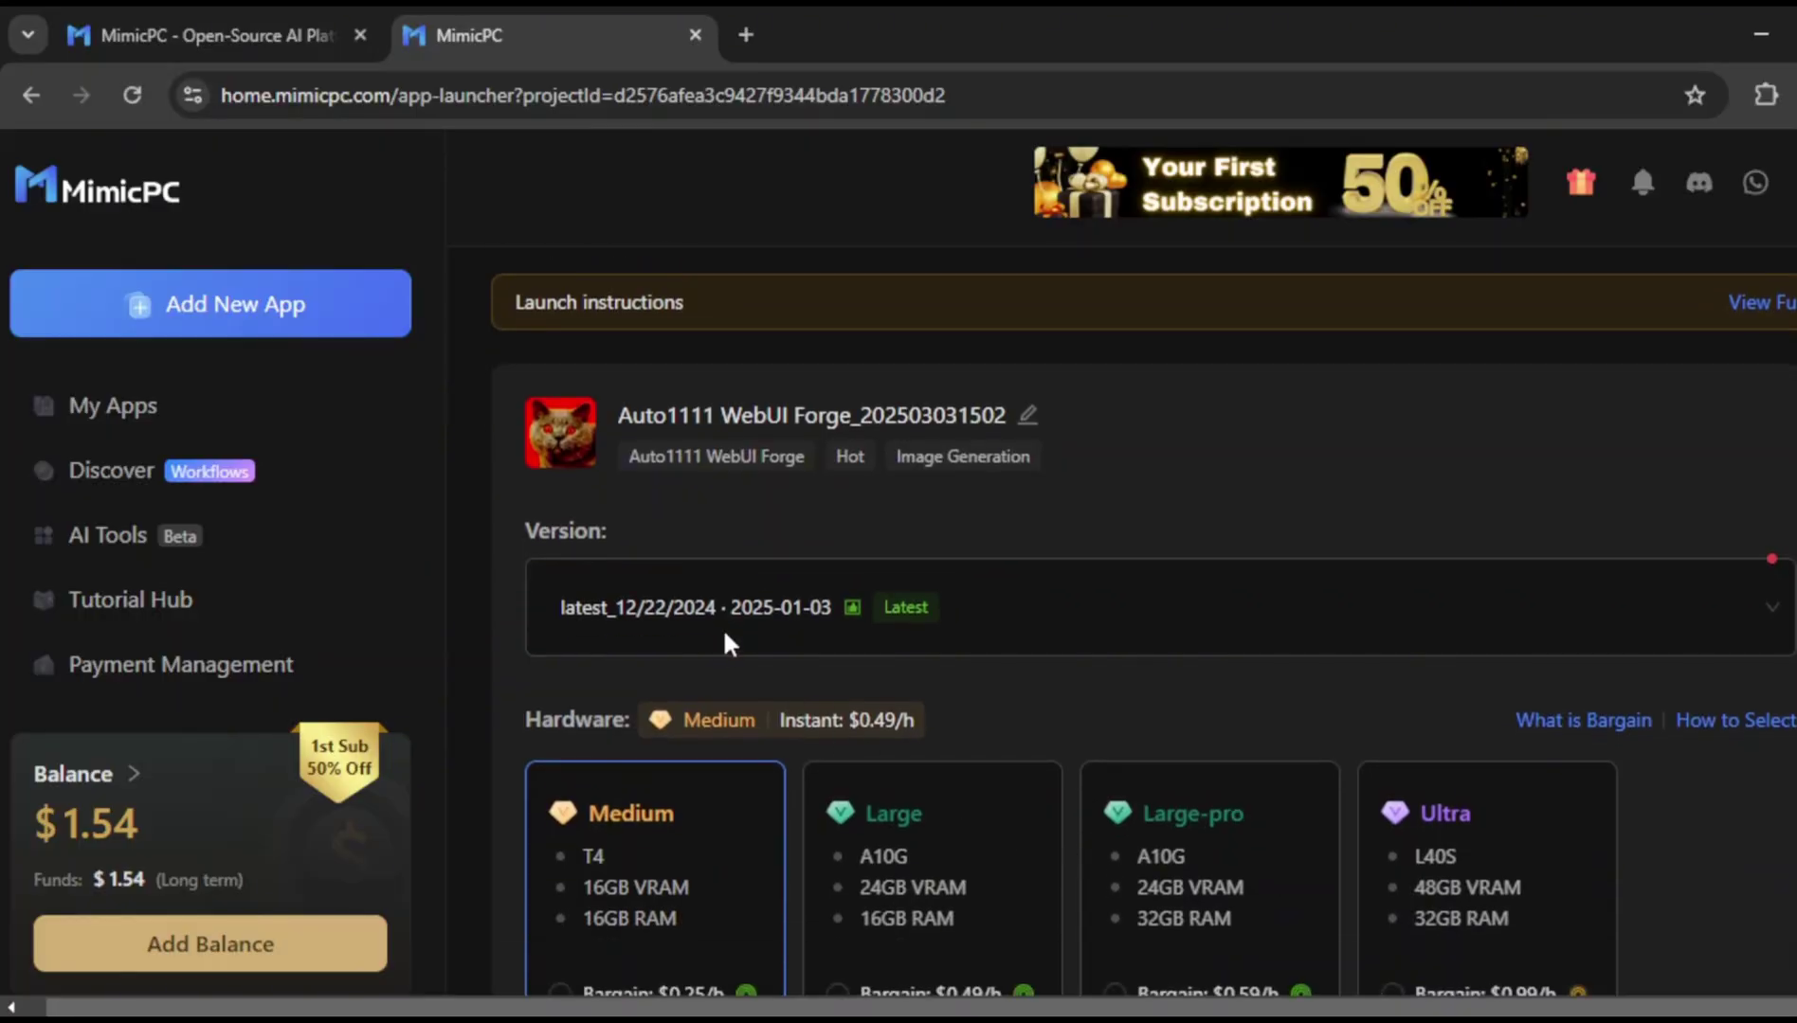
scroll(1076, 722, down, 2)
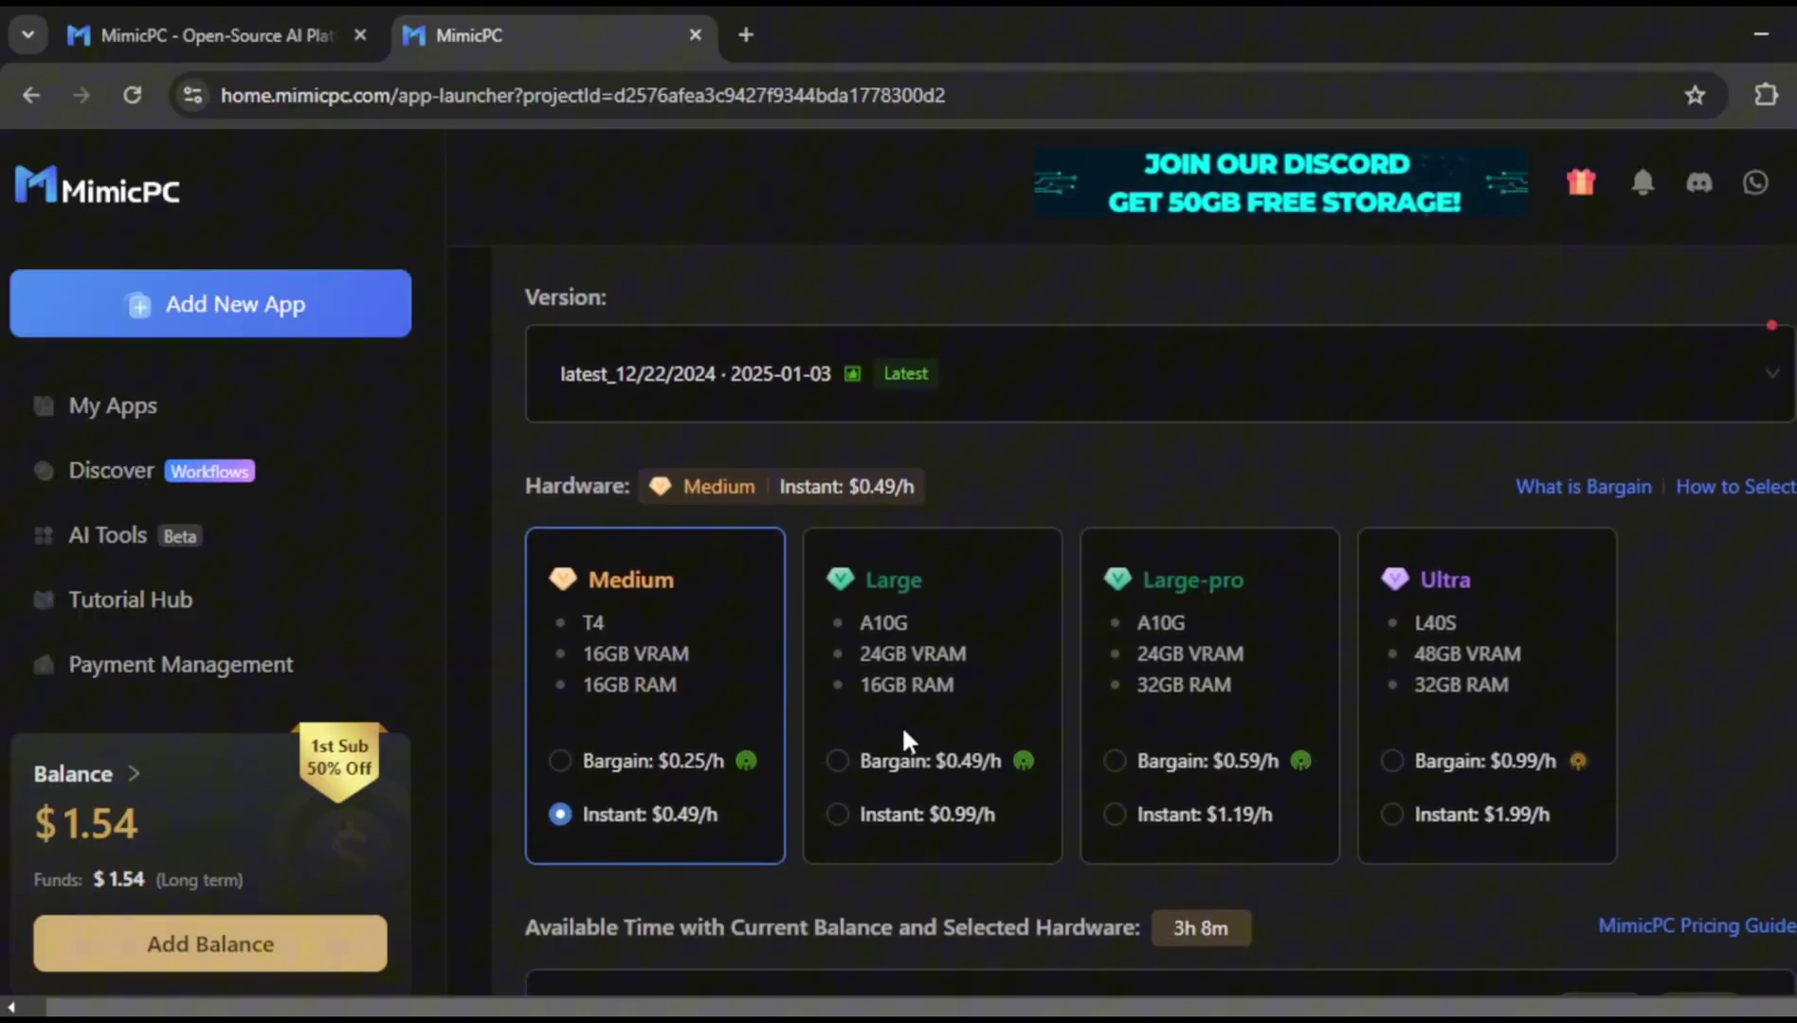
scroll(959, 734, up, 3)
scroll(1057, 823, down, 2)
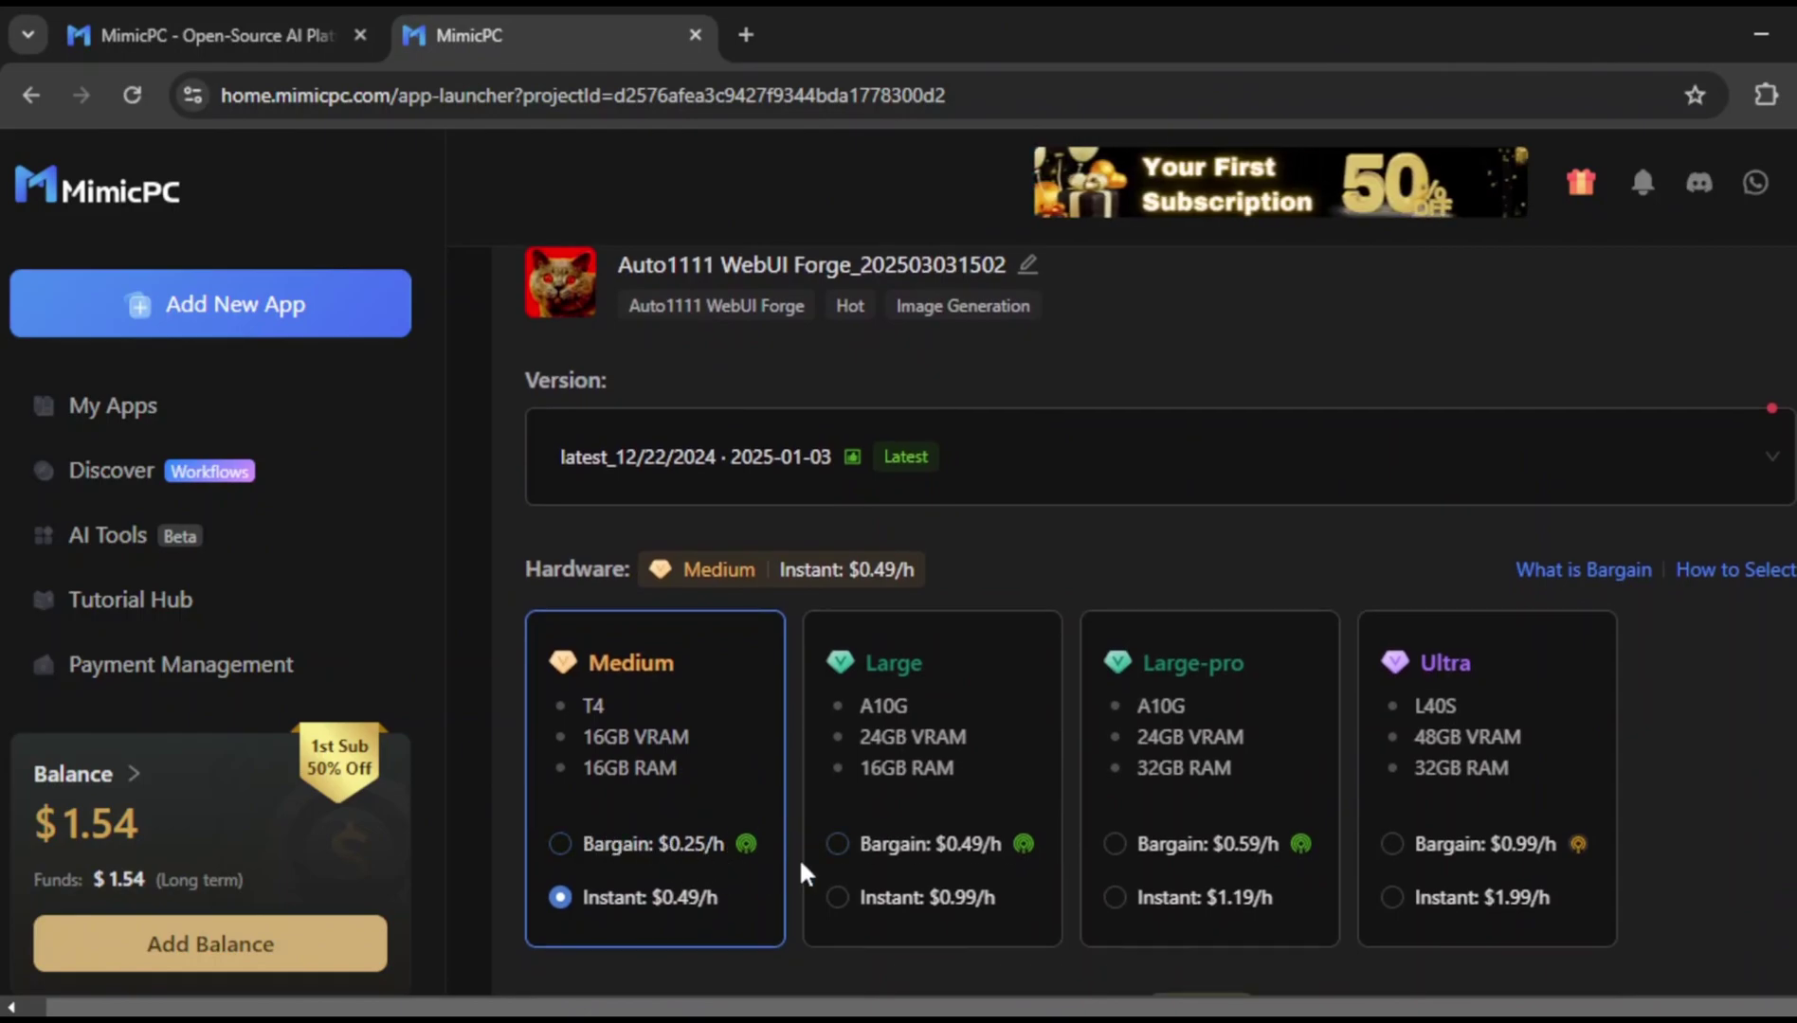
scroll(816, 881, down, 1)
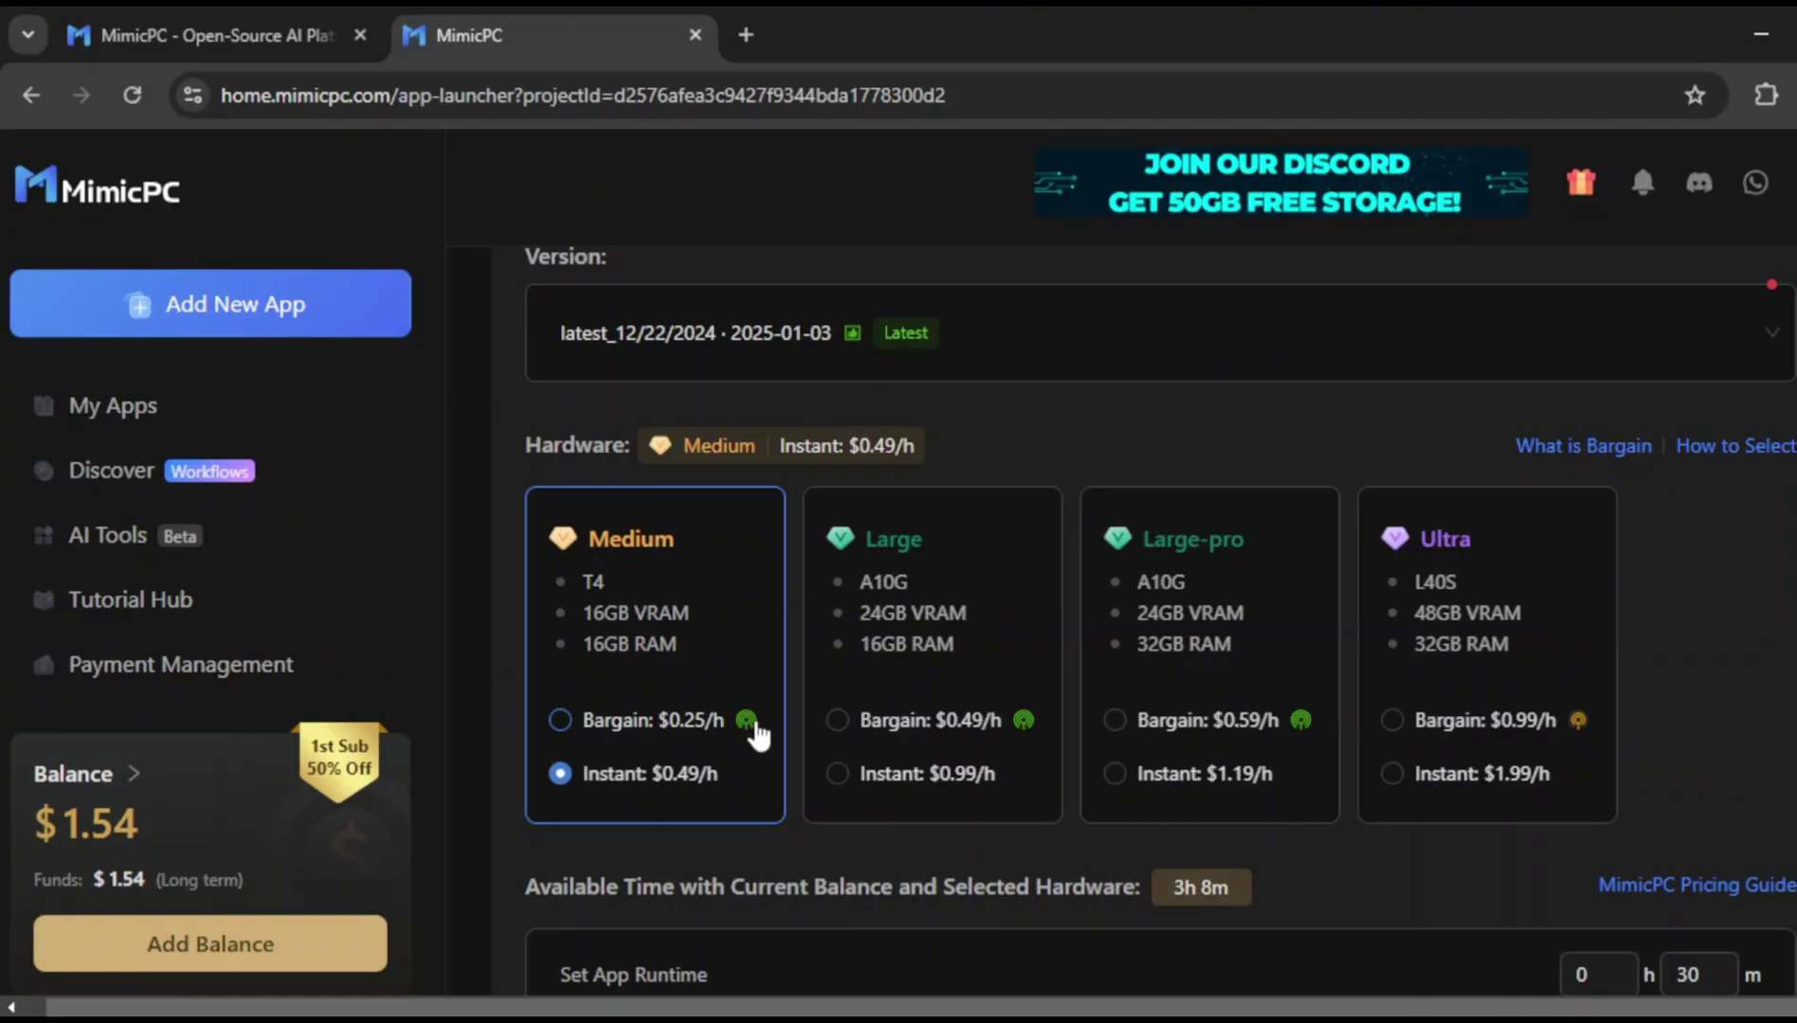
scroll(756, 735, up, 1)
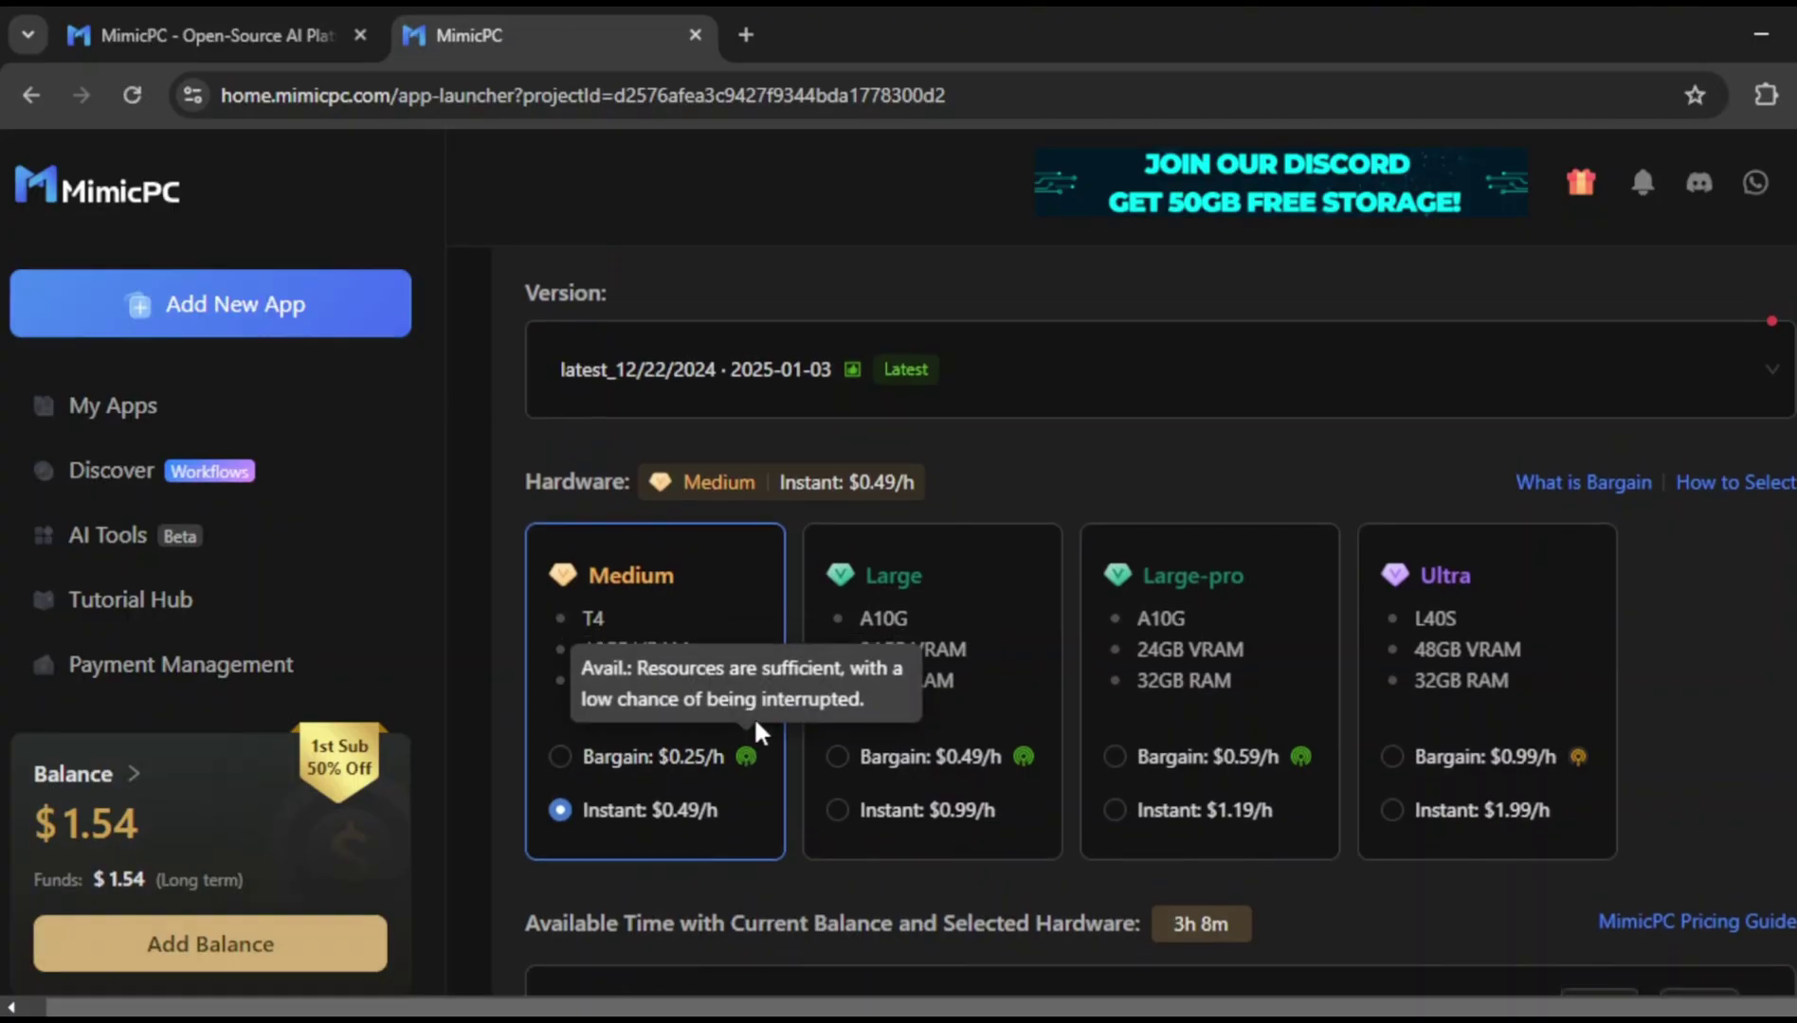
click(560, 758)
Set the app runtime to 1 hour 5 minutes.
scroll(802, 827, down, 4)
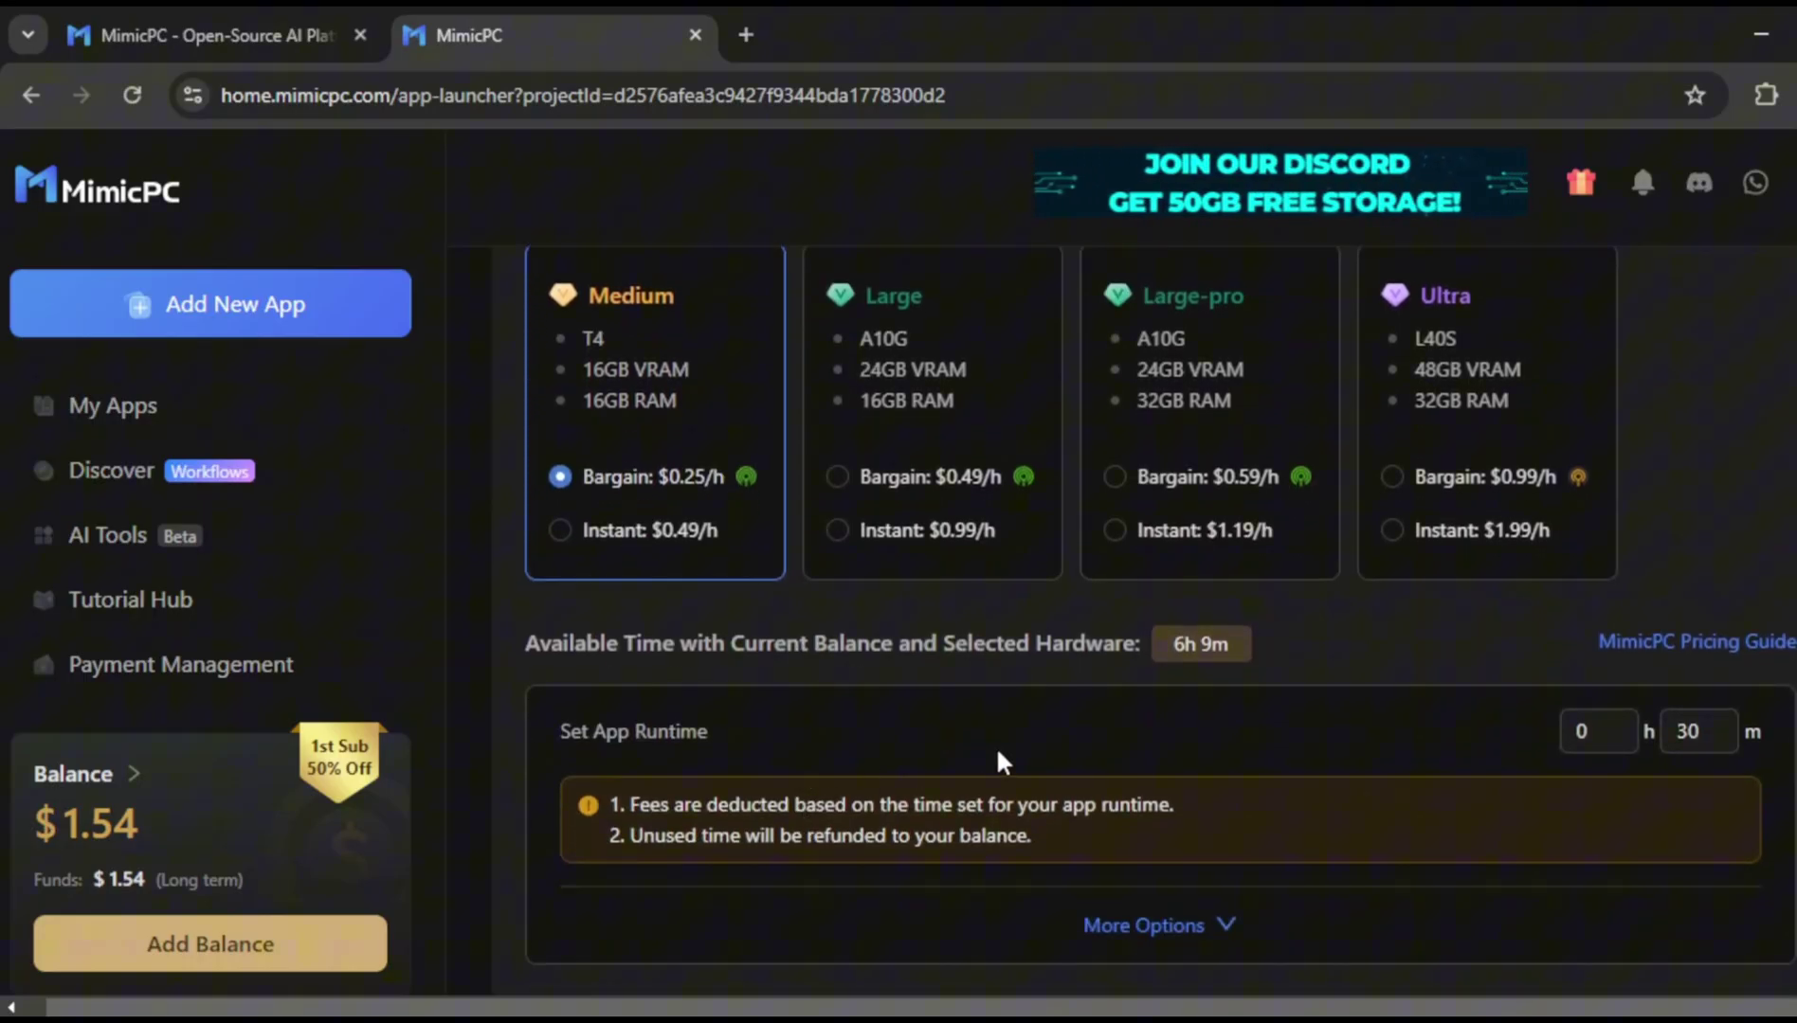
scroll(914, 653, up, 5)
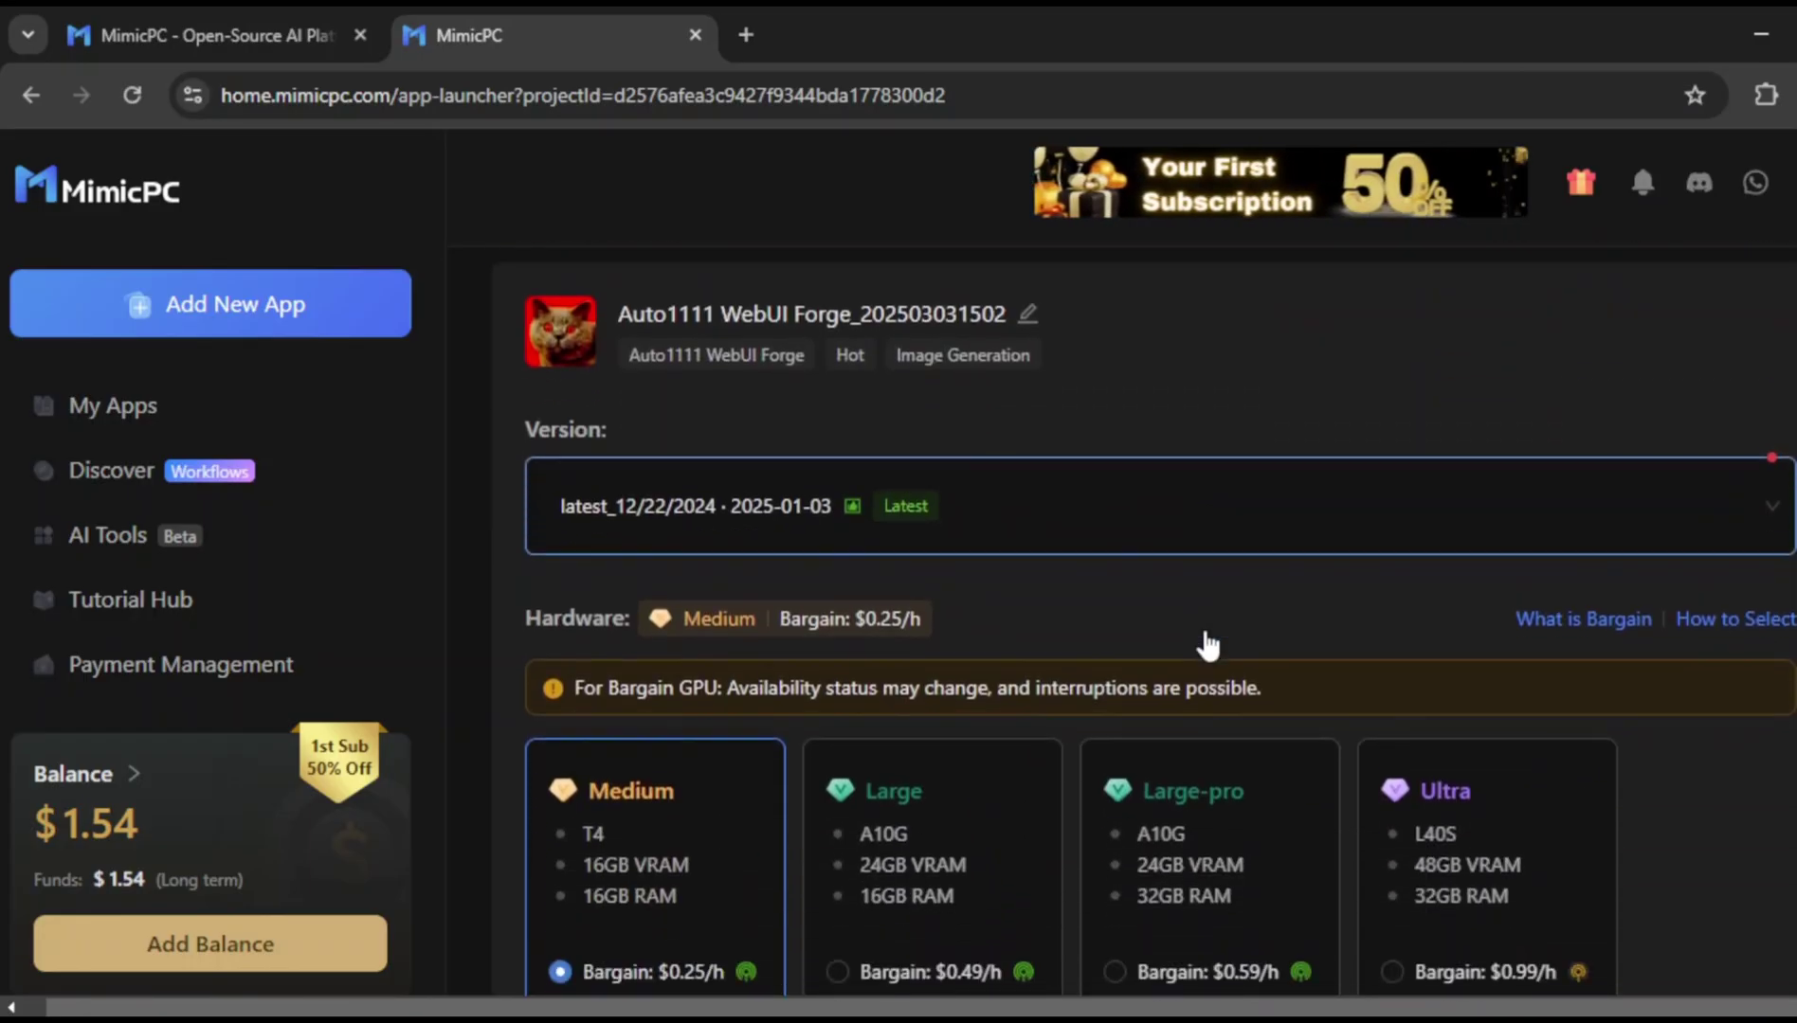
scroll(1207, 644, down, 5)
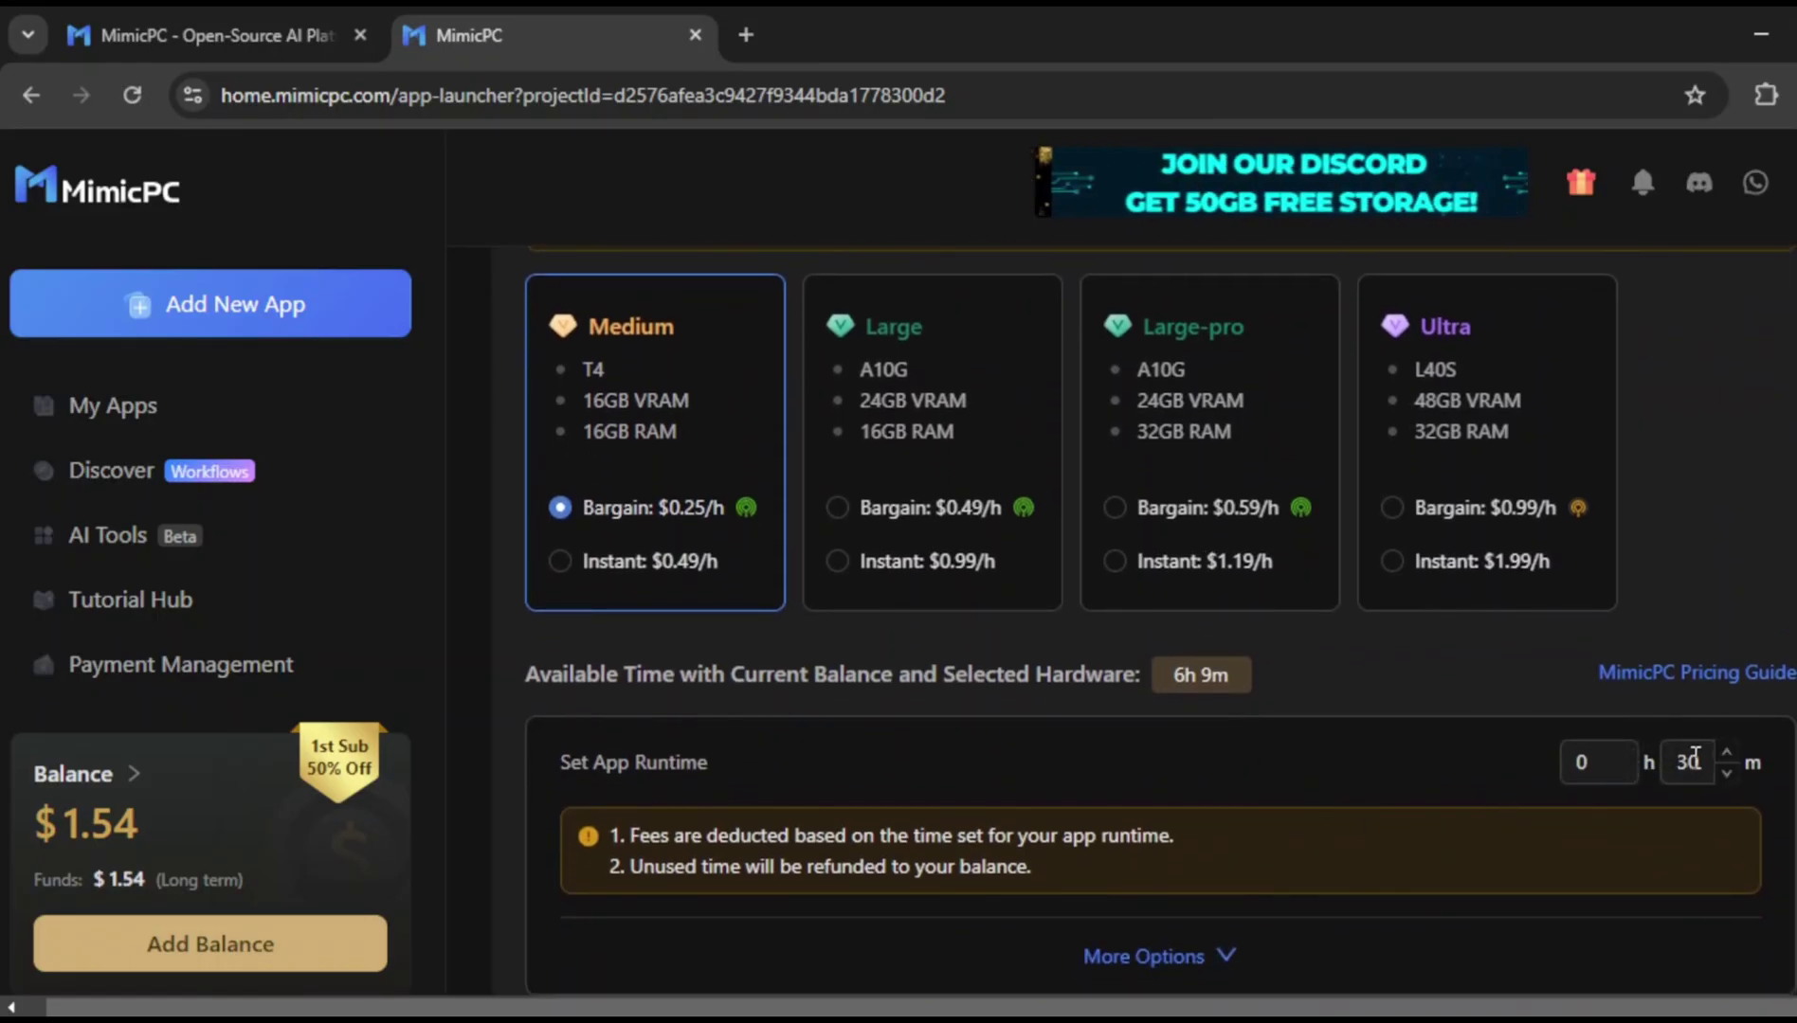
click(1710, 763)
key(BackSpace)
key(BackSpace)
text(5)
click(1588, 759)
key(BackSpace)
text(1)
Create and start the app, accepting the Bargain Mode risks.
scroll(1699, 771, down, 3)
click(1724, 899)
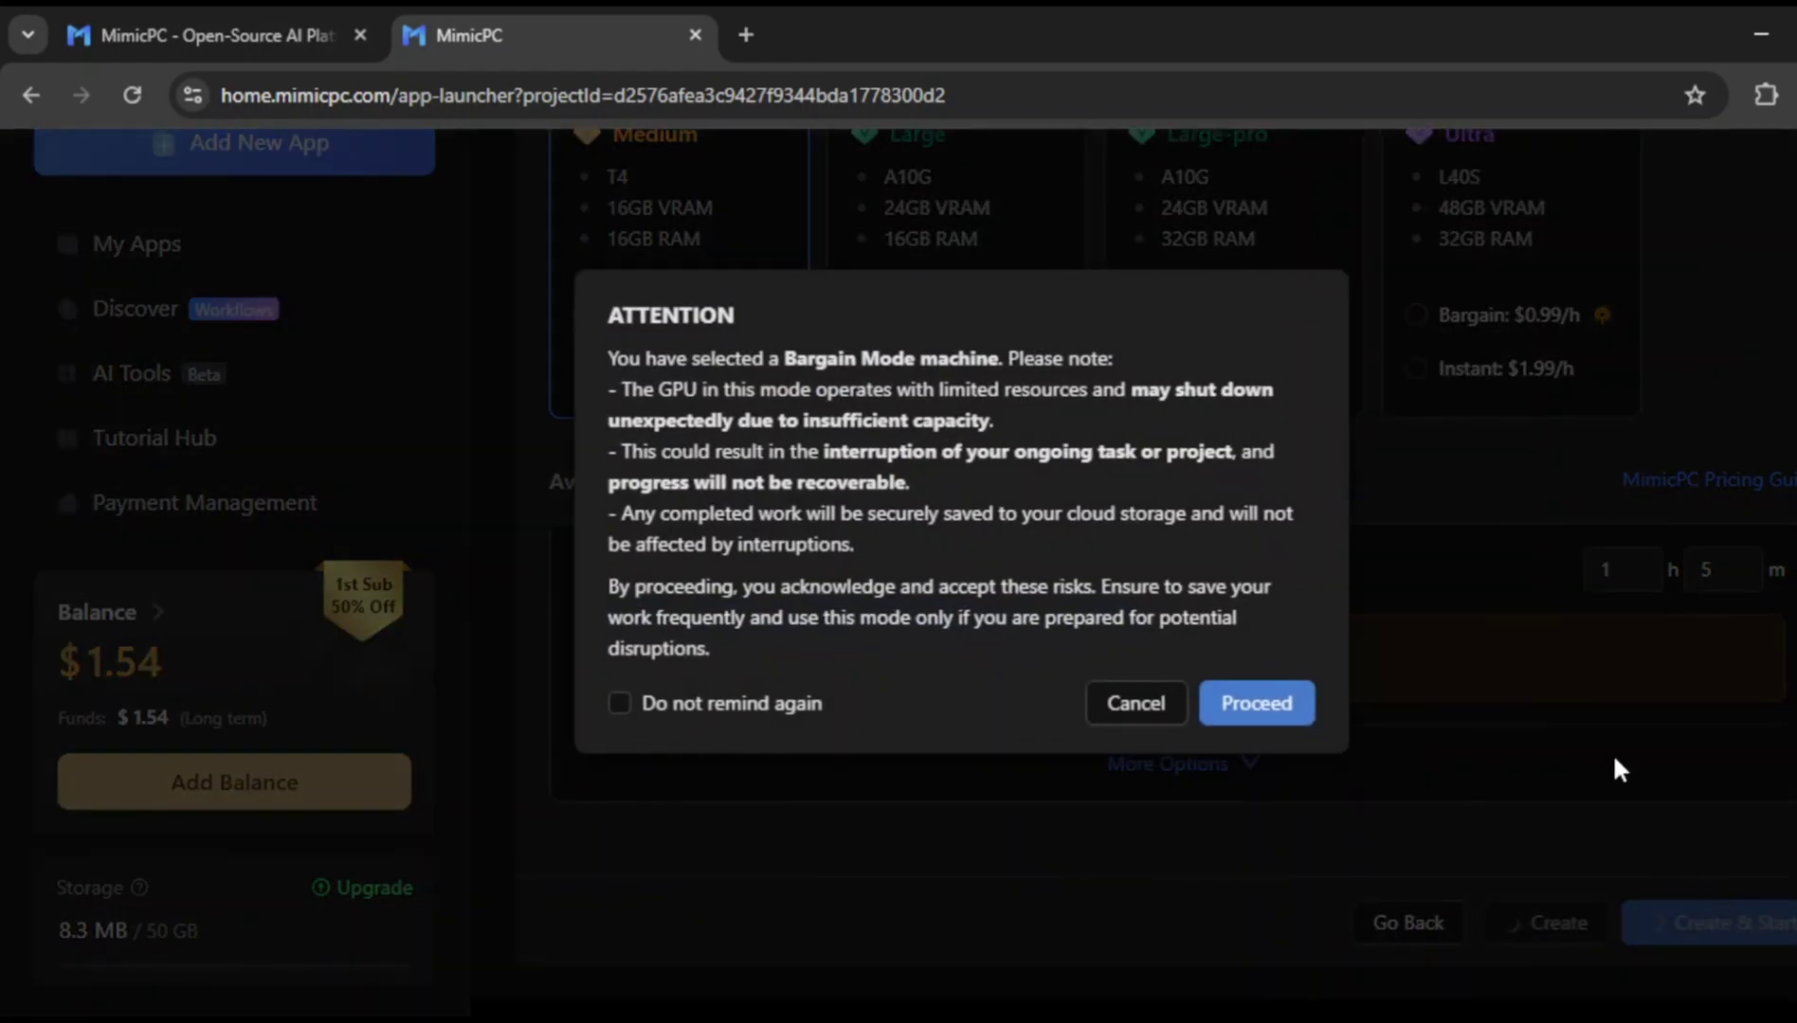
click(1247, 710)
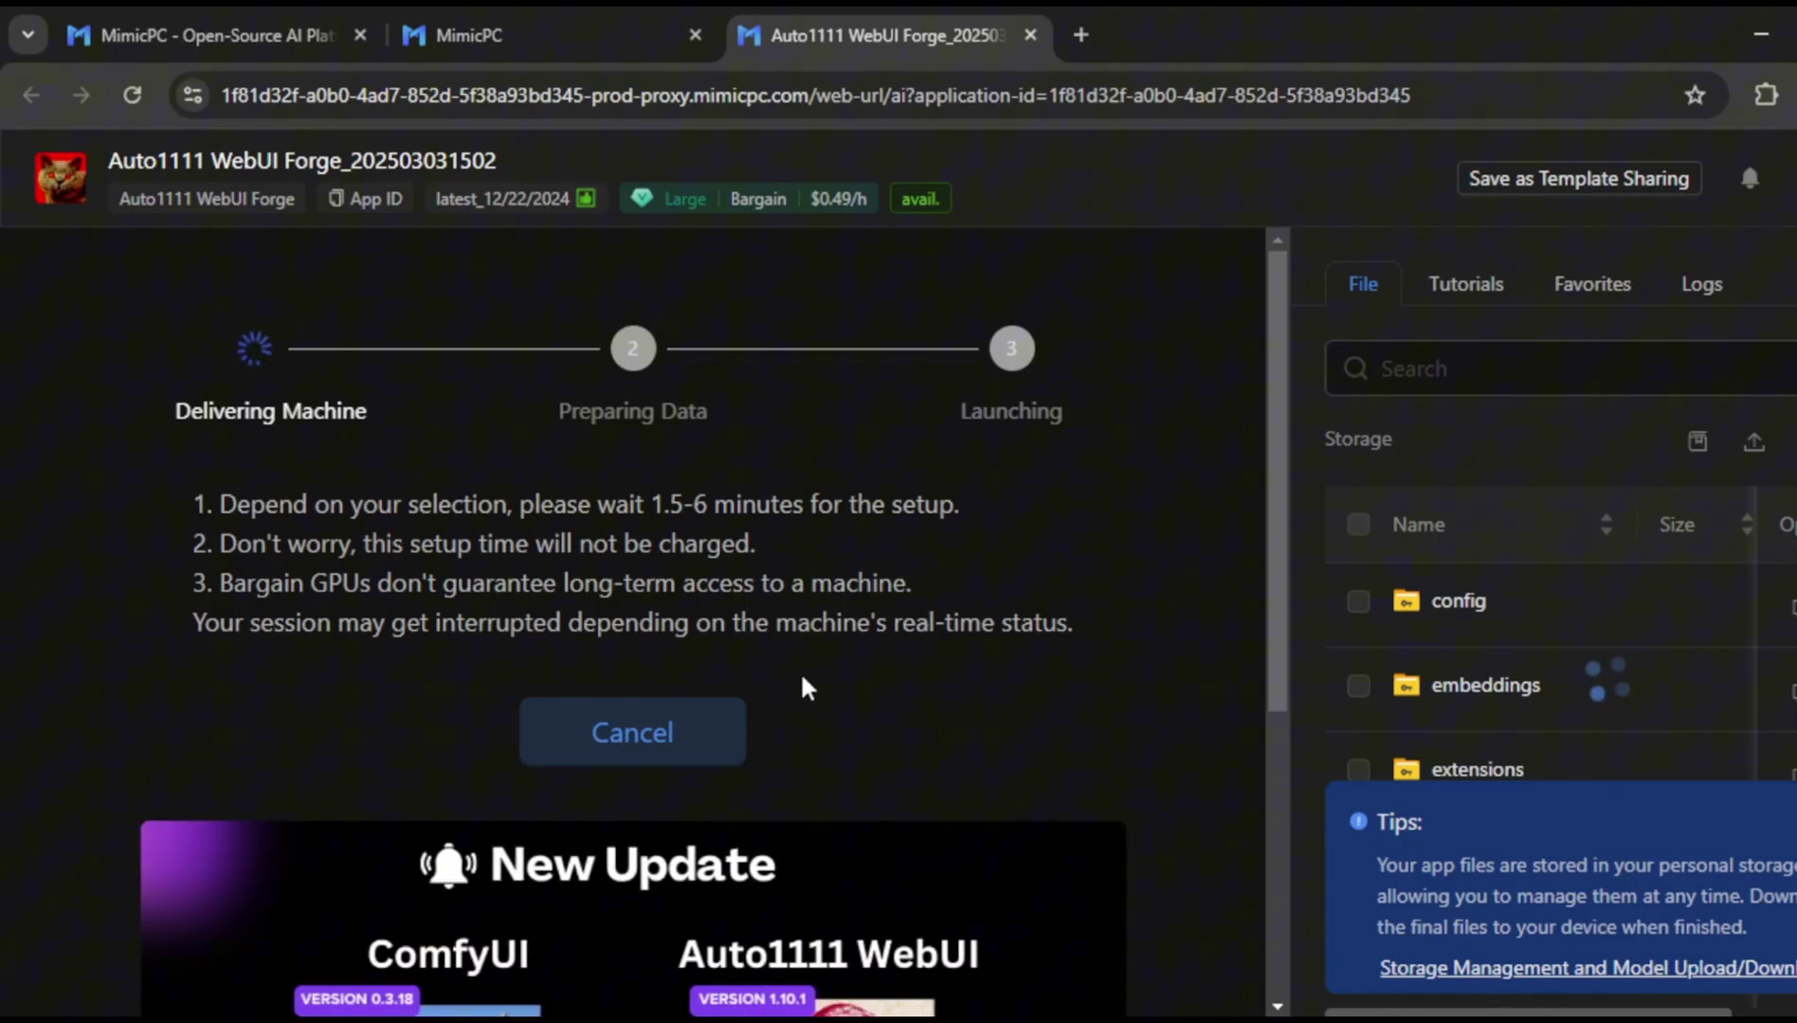
Wait for the Auto1111 WebUI Forge interface to finish loading.
scroll(801, 682, down, 1)
scroll(800, 670, down, 1)
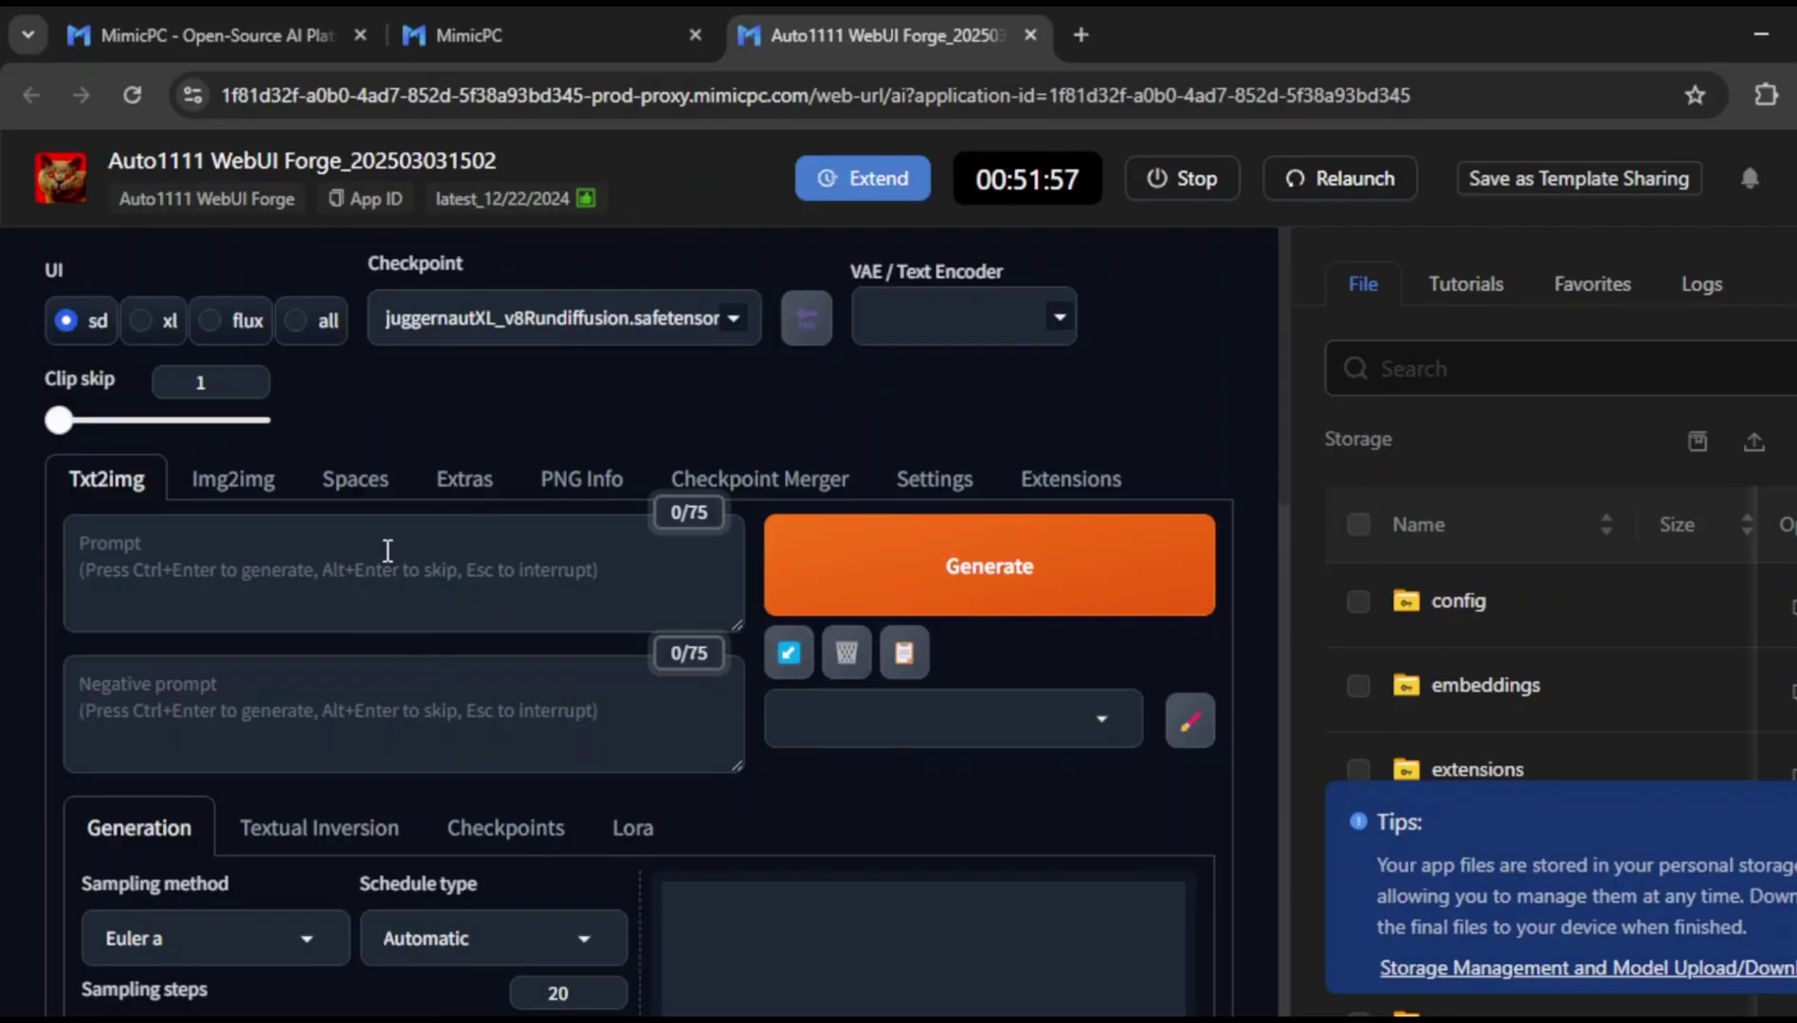
Enter the prompt 'a young woman with black hair wearing a black dress', fixing typos.
click(393, 580)
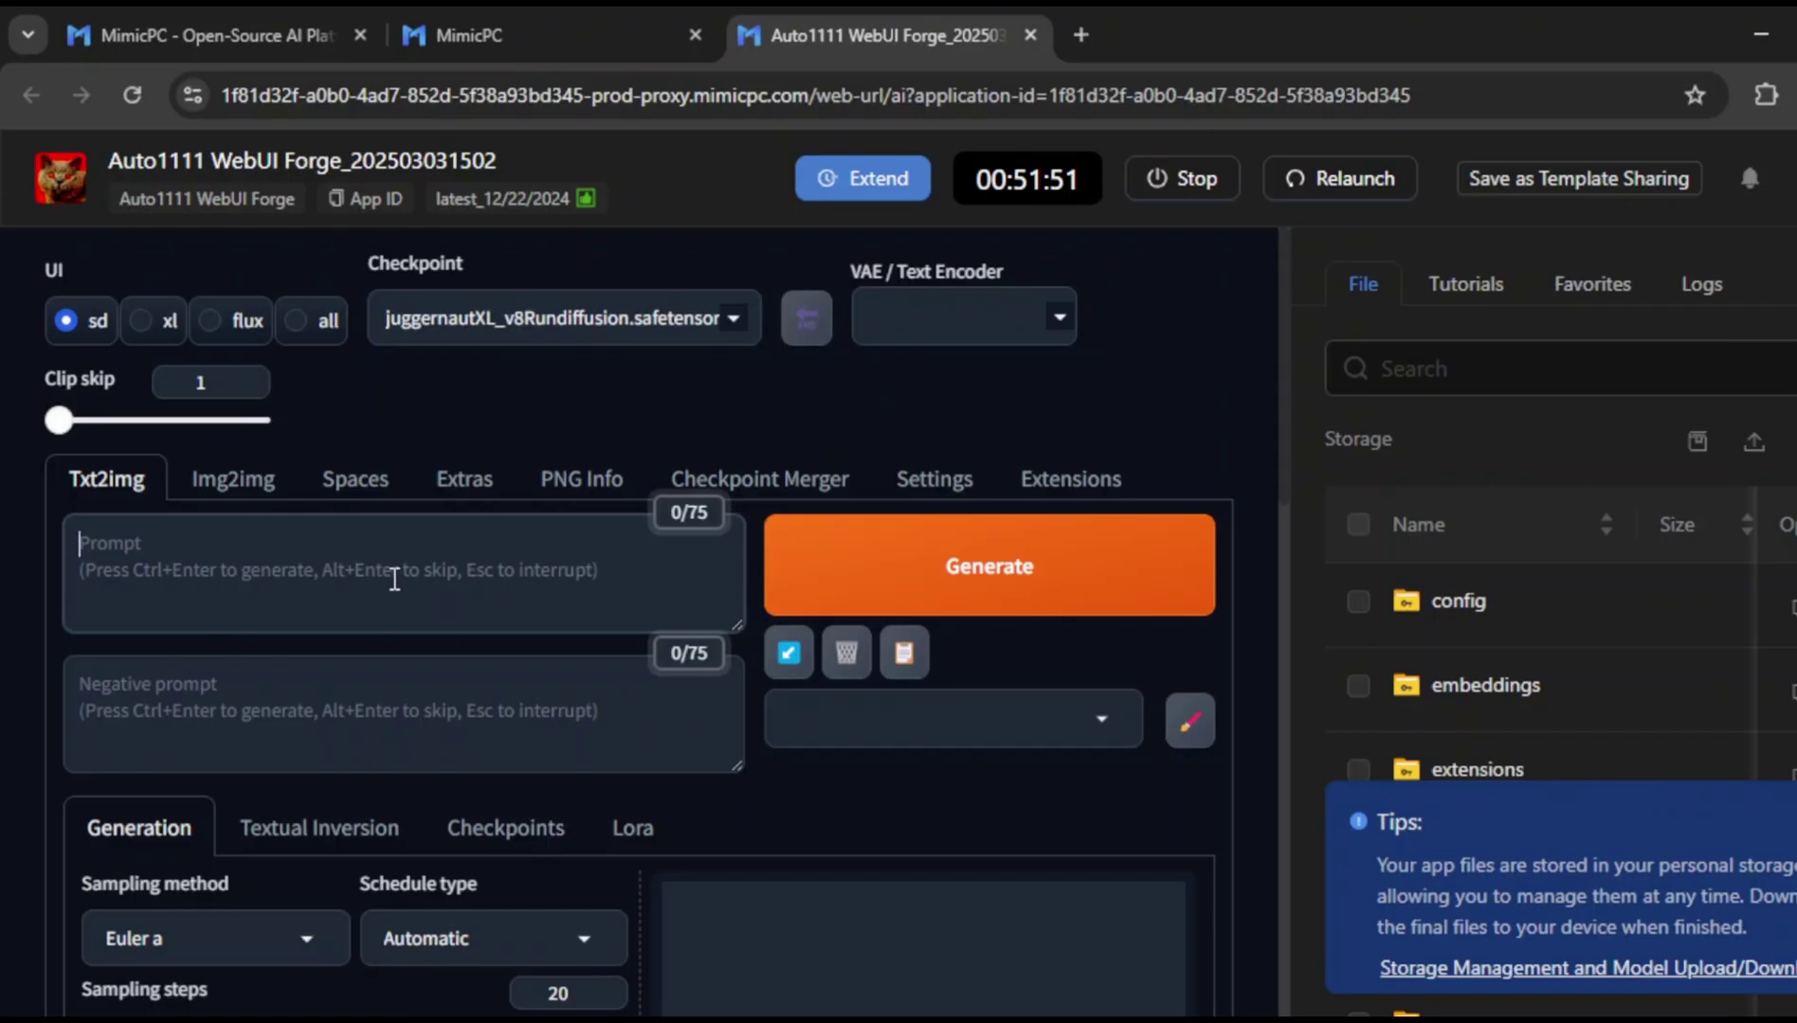
scroll(395, 579, down, 2)
scroll(394, 579, up, 2)
text(a young woman)
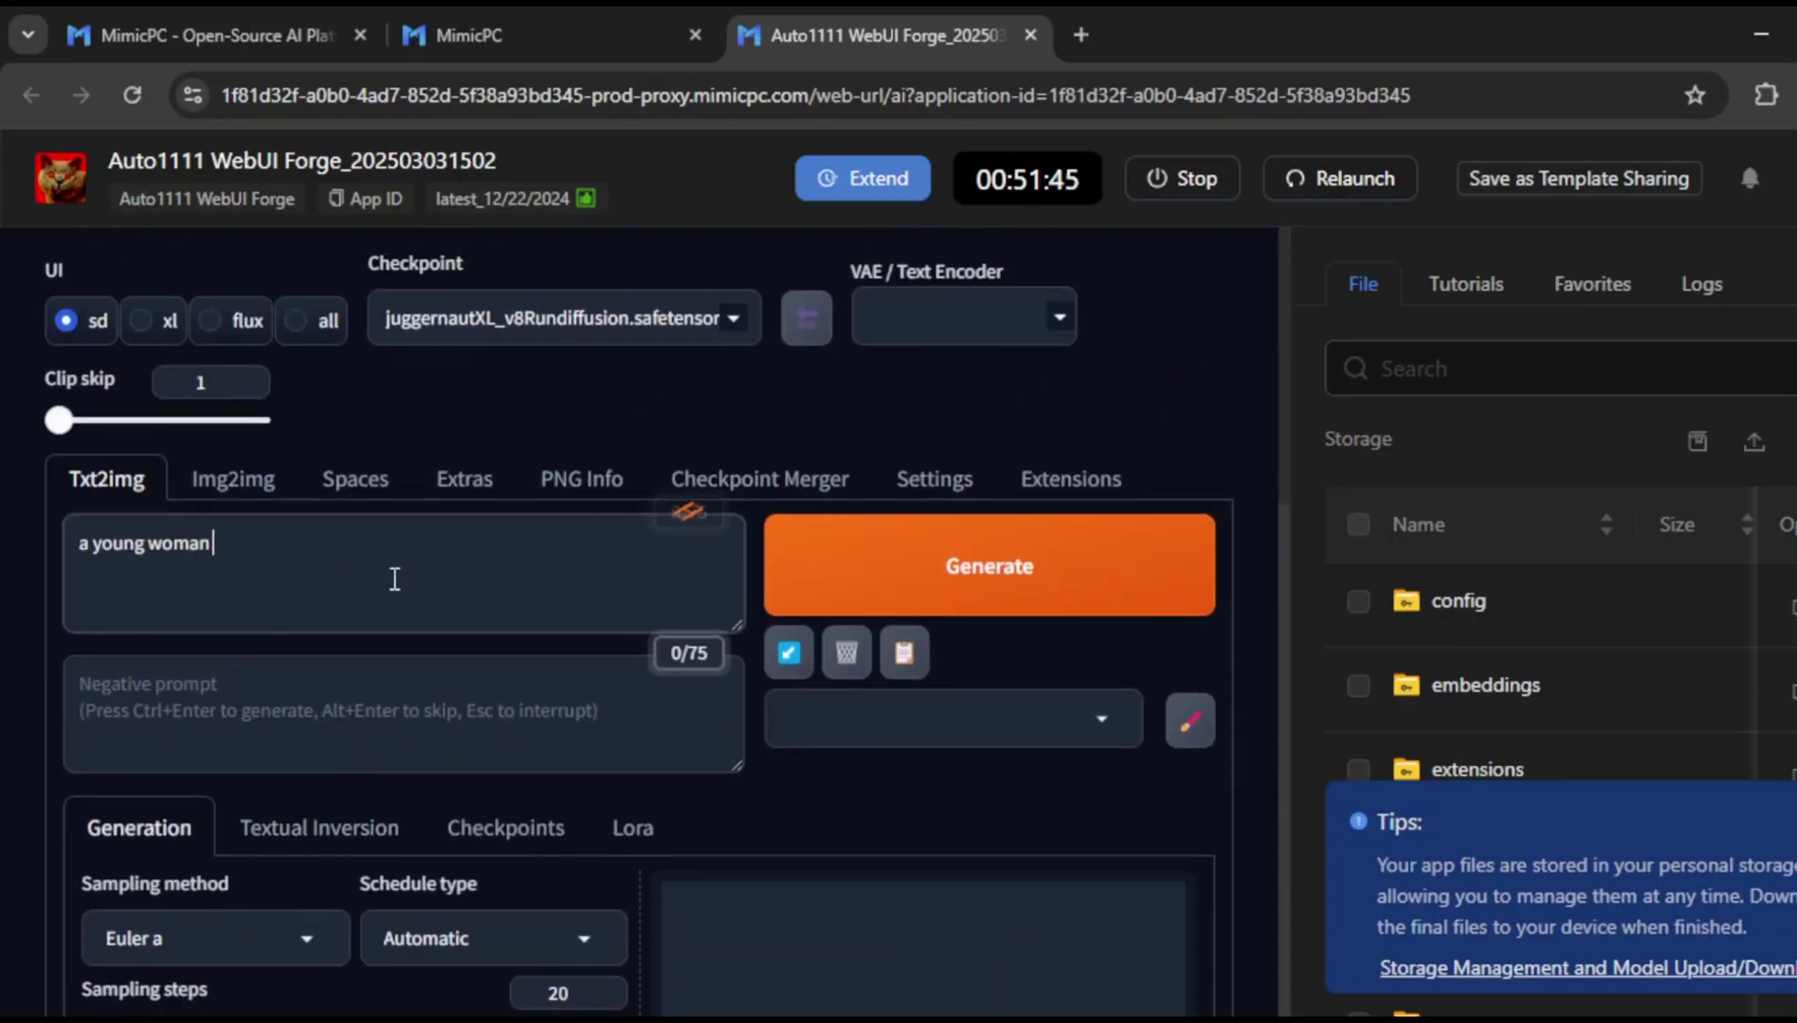
text( with blue hair wearing a black dress)
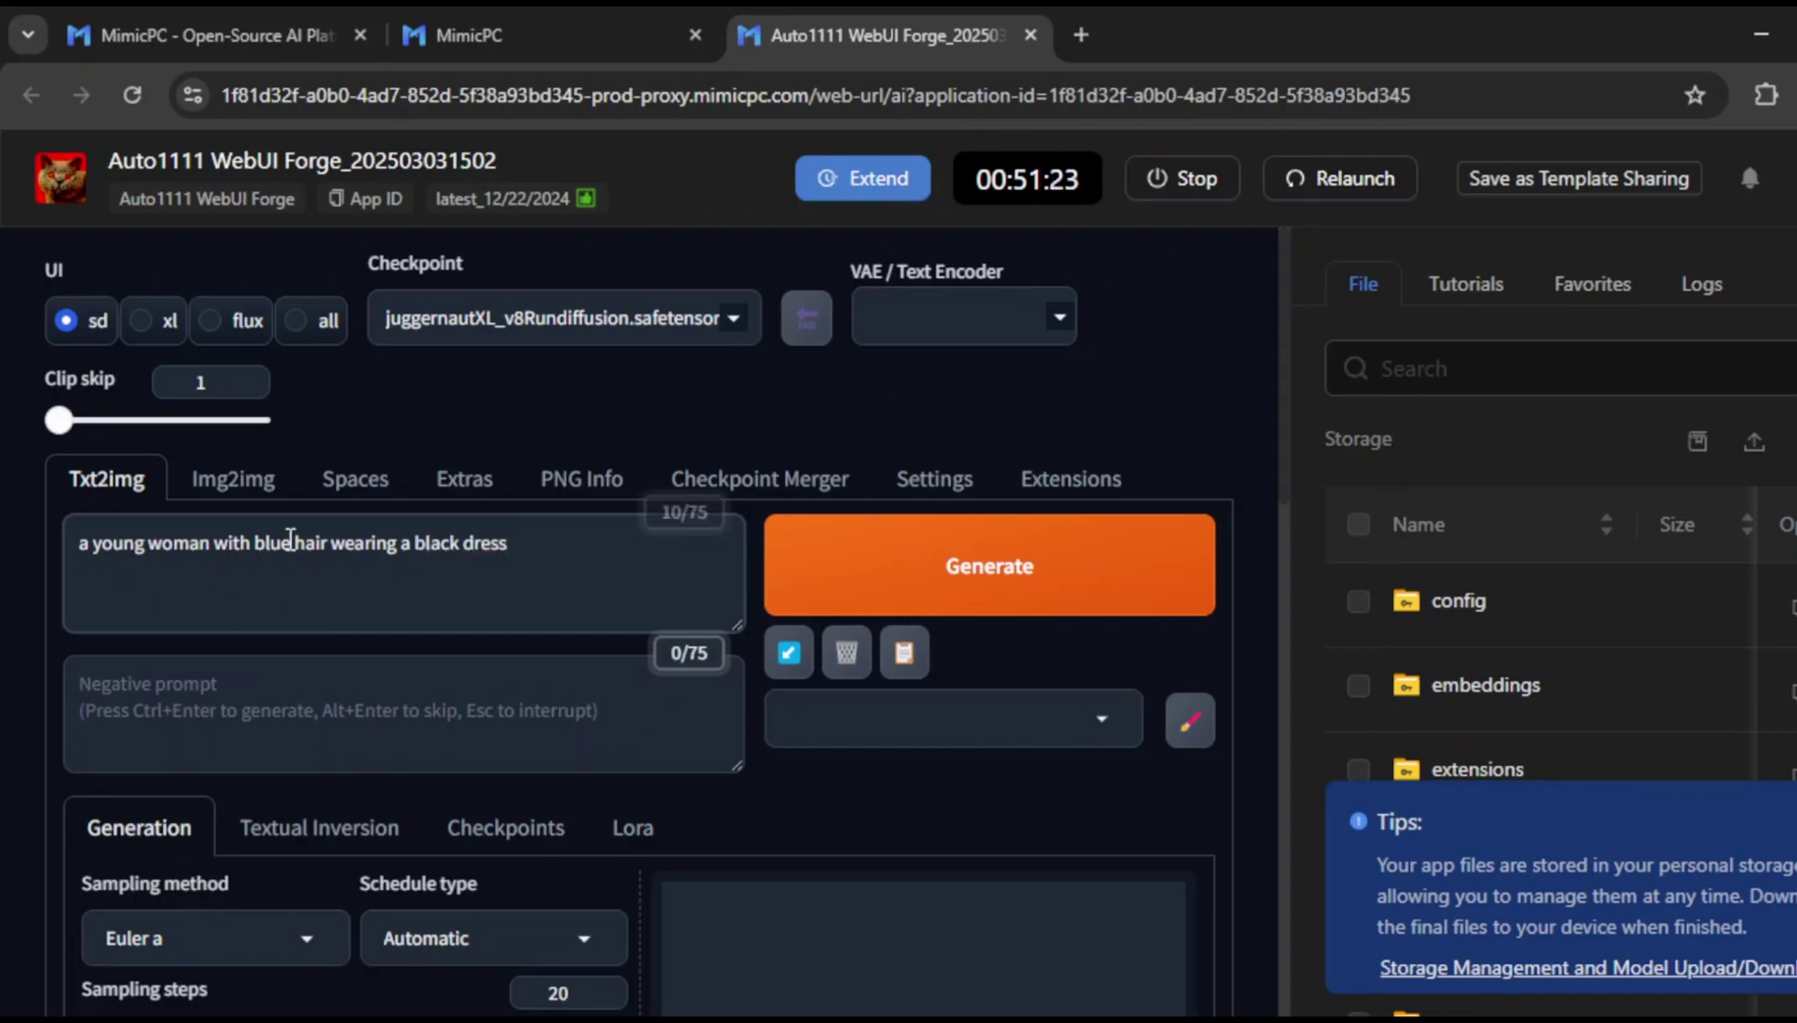
click(290, 542)
key(BackSpace)
key(BackSpace)
text(ack)
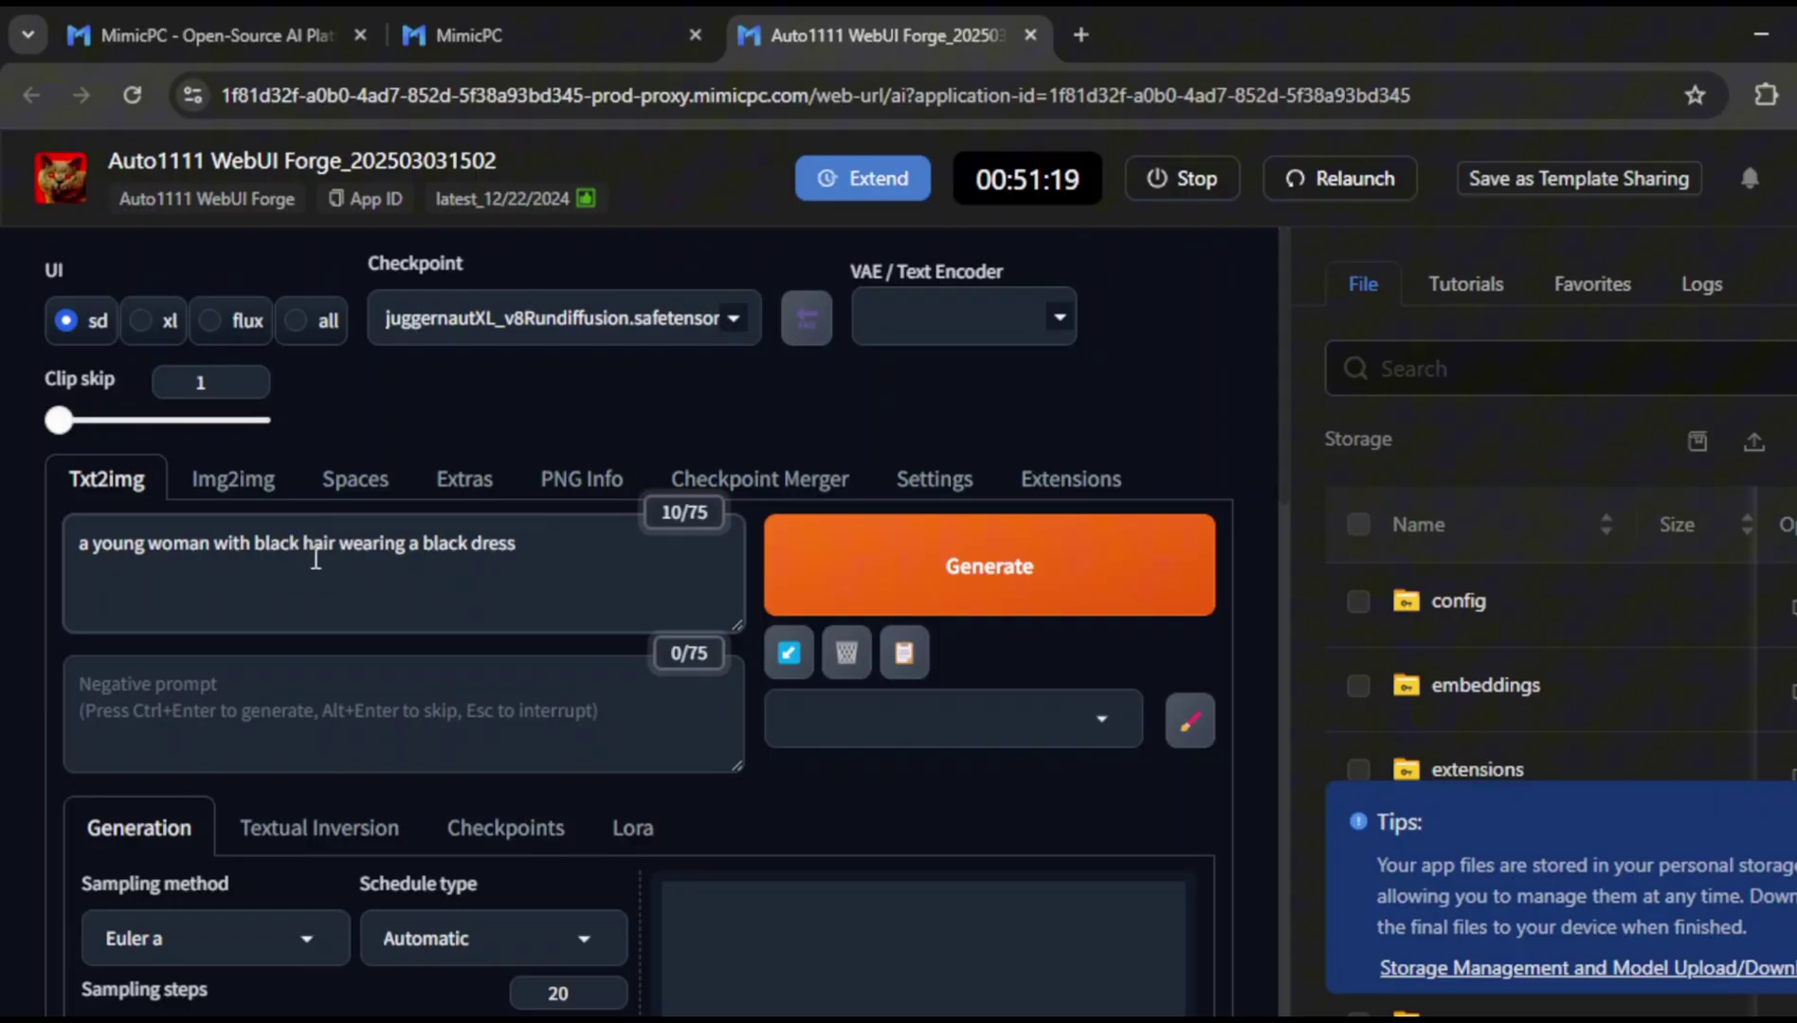
Generate an image from the black-dress prompt.
scroll(492, 810, down, 10)
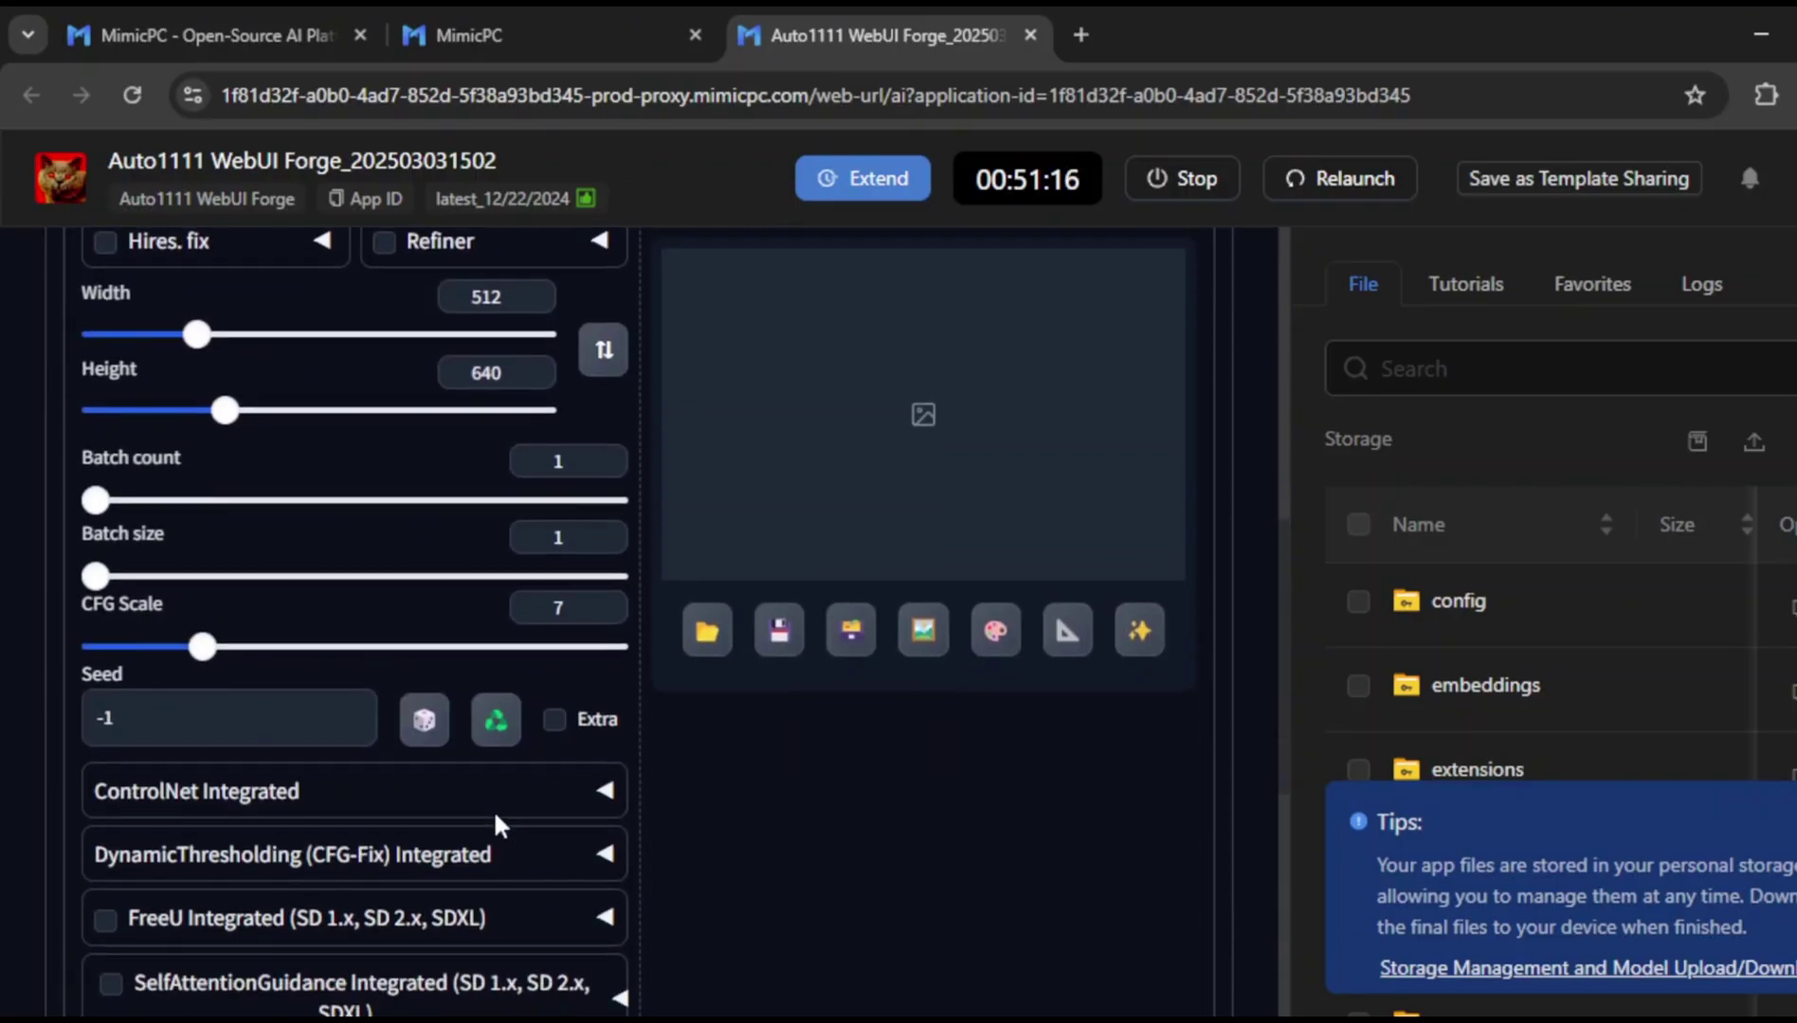
scroll(493, 811, up, 3)
scroll(418, 632, down, 10)
scroll(418, 632, up, 15)
scroll(418, 632, up, 1)
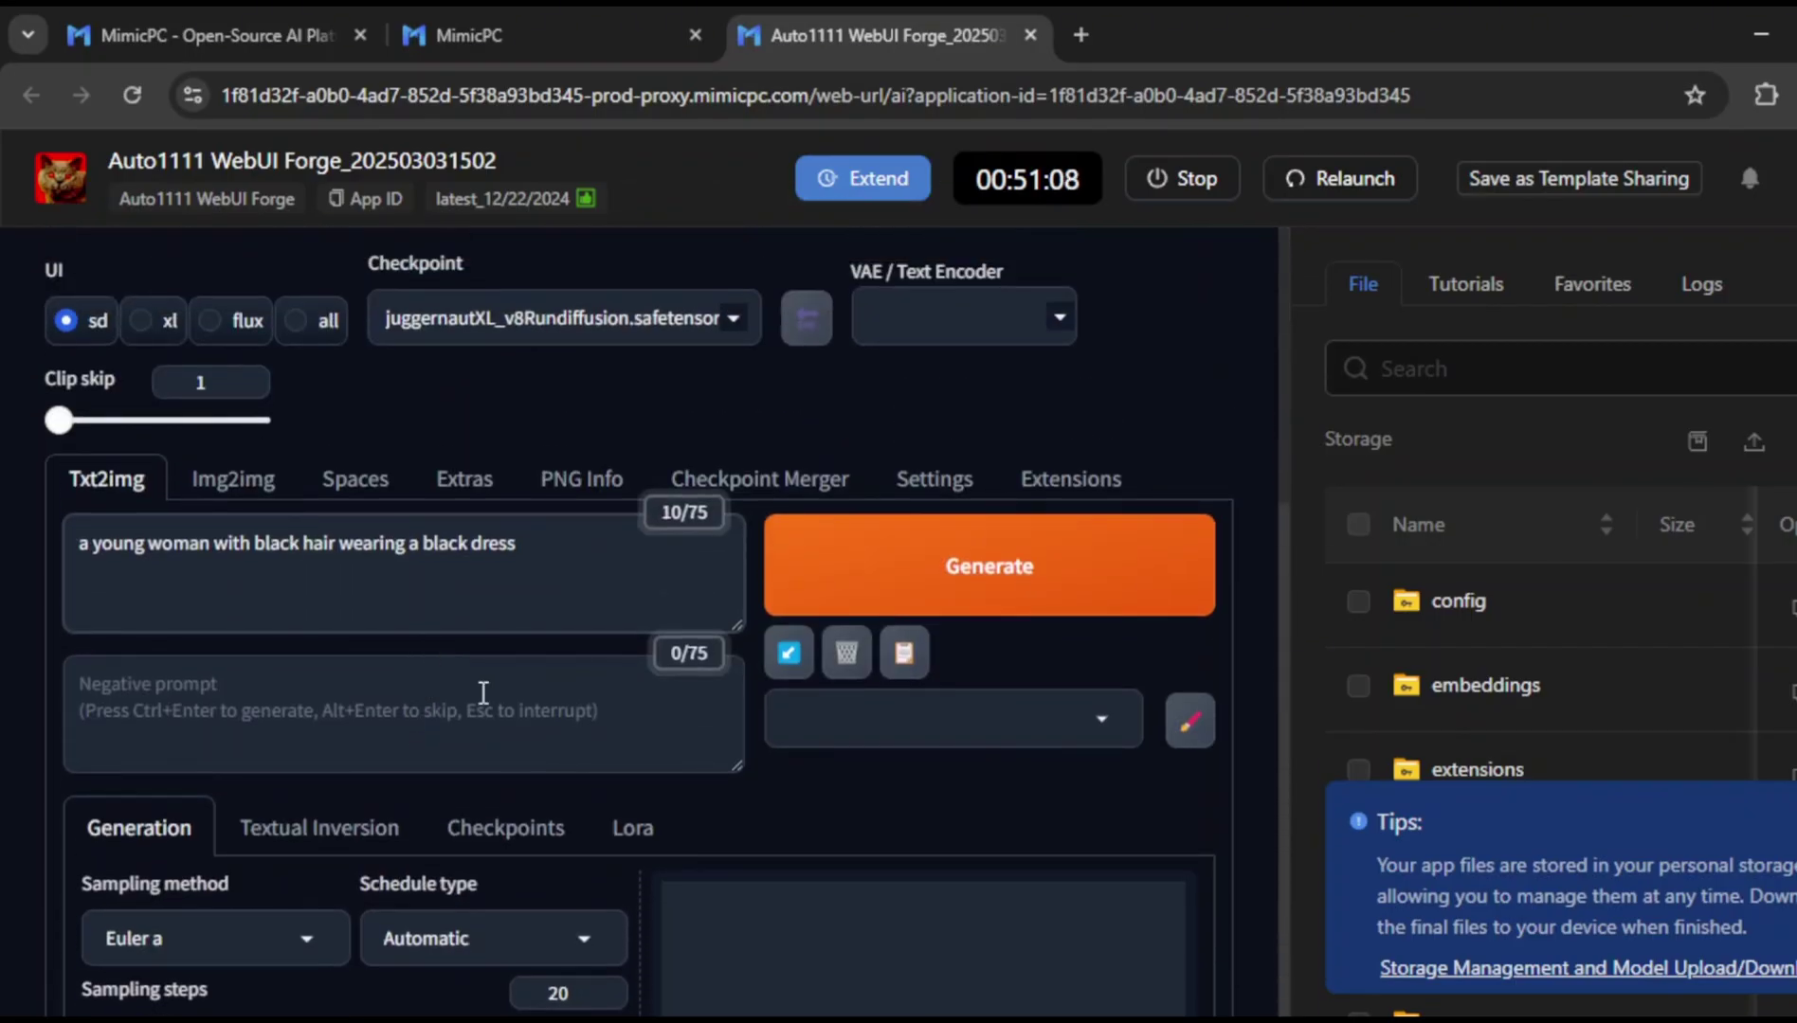
click(931, 595)
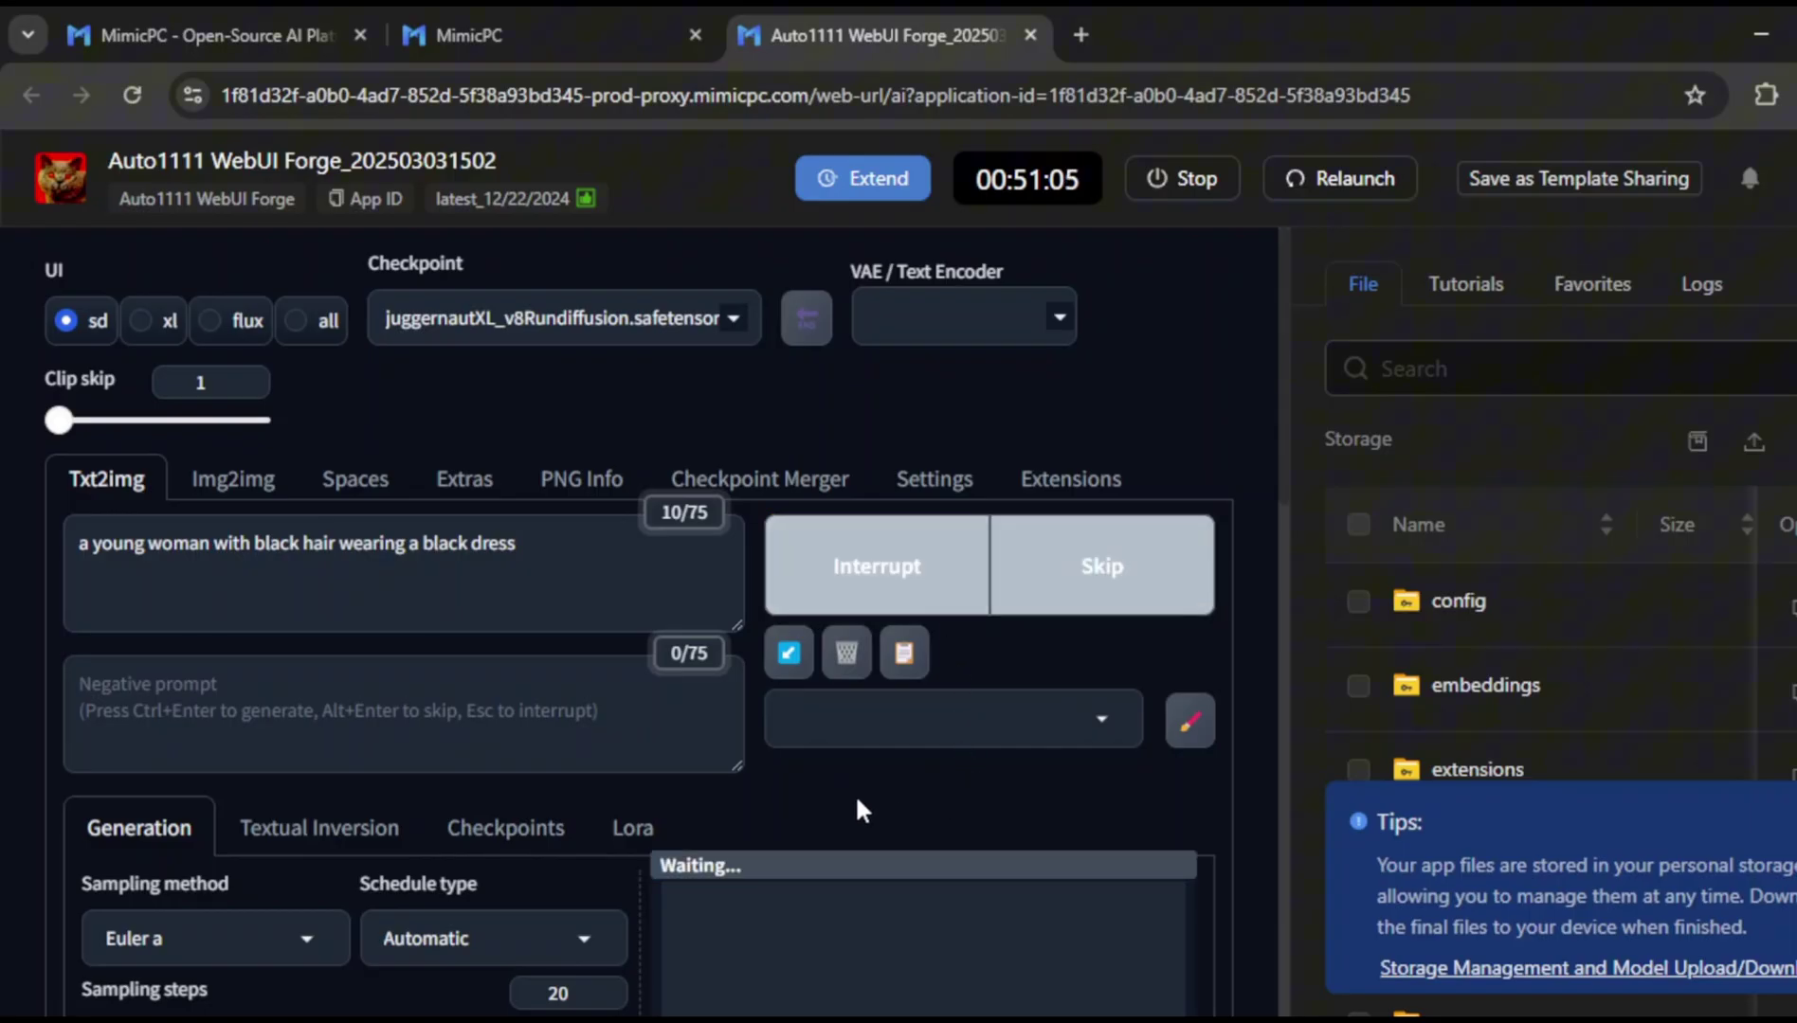
Review the generated black-dress portrait and close the full-size image viewer.
scroll(856, 804, down, 3)
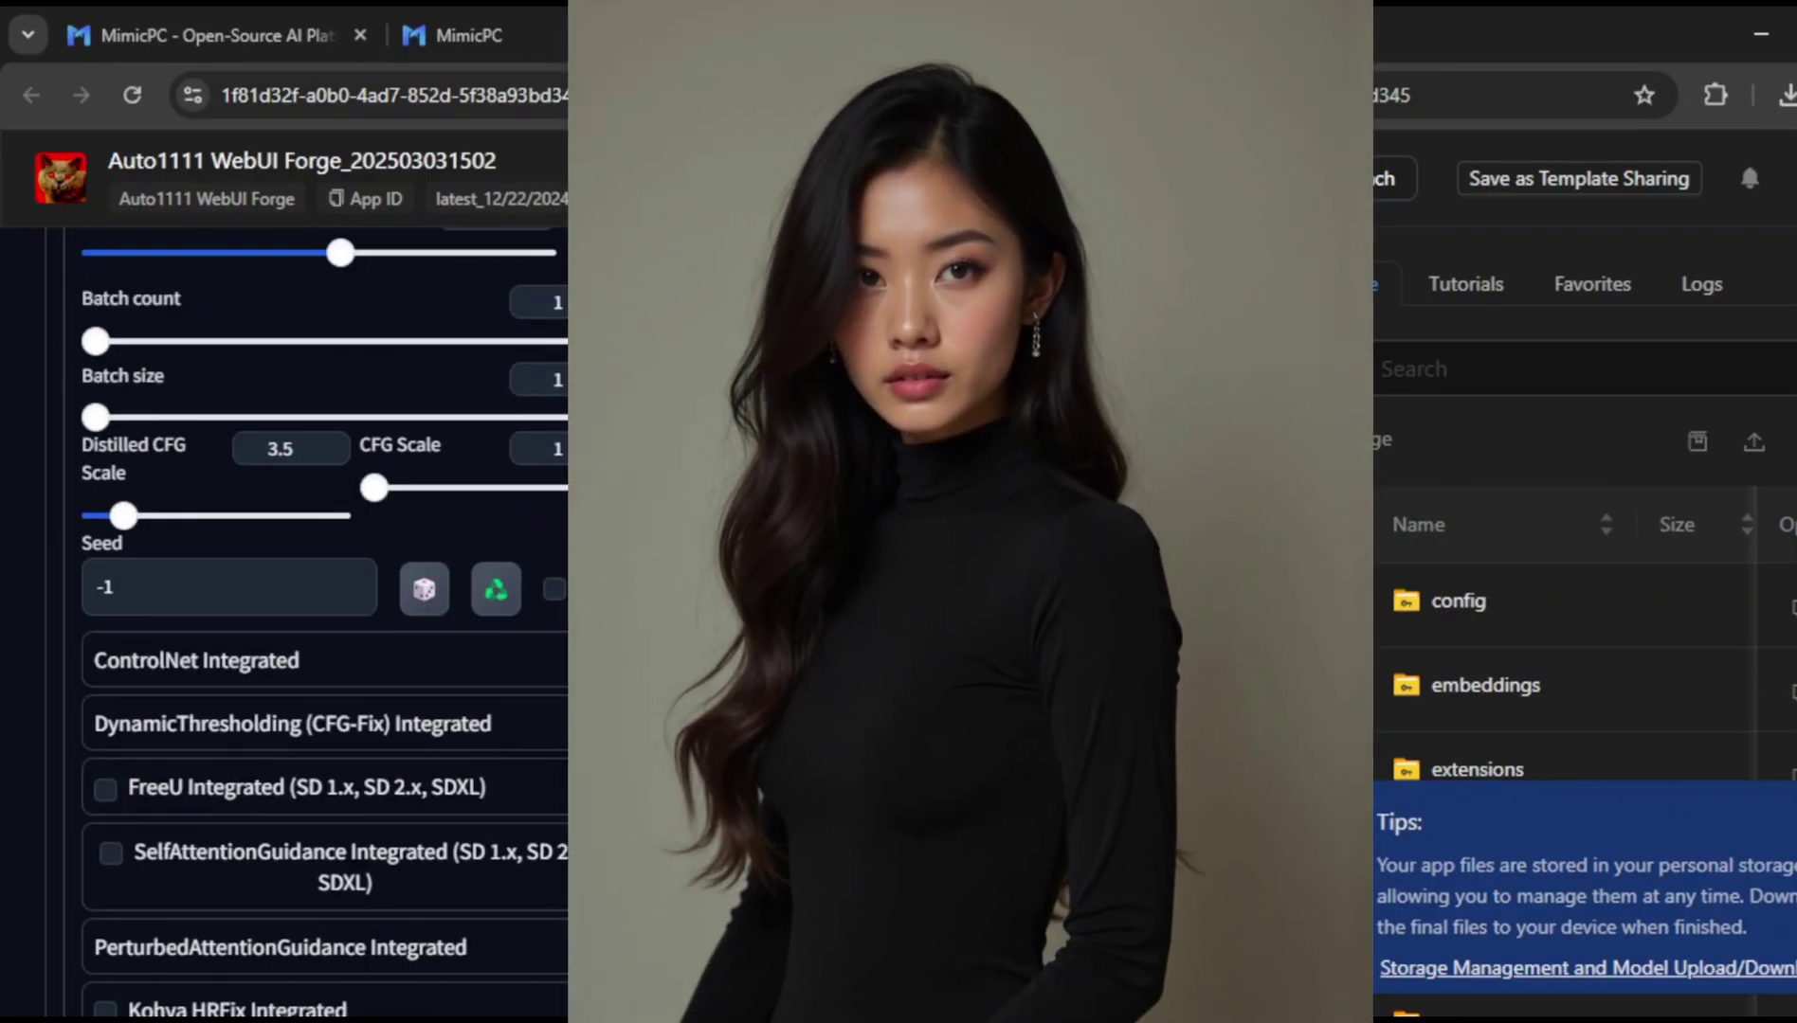
scroll(313, 626, up, 5)
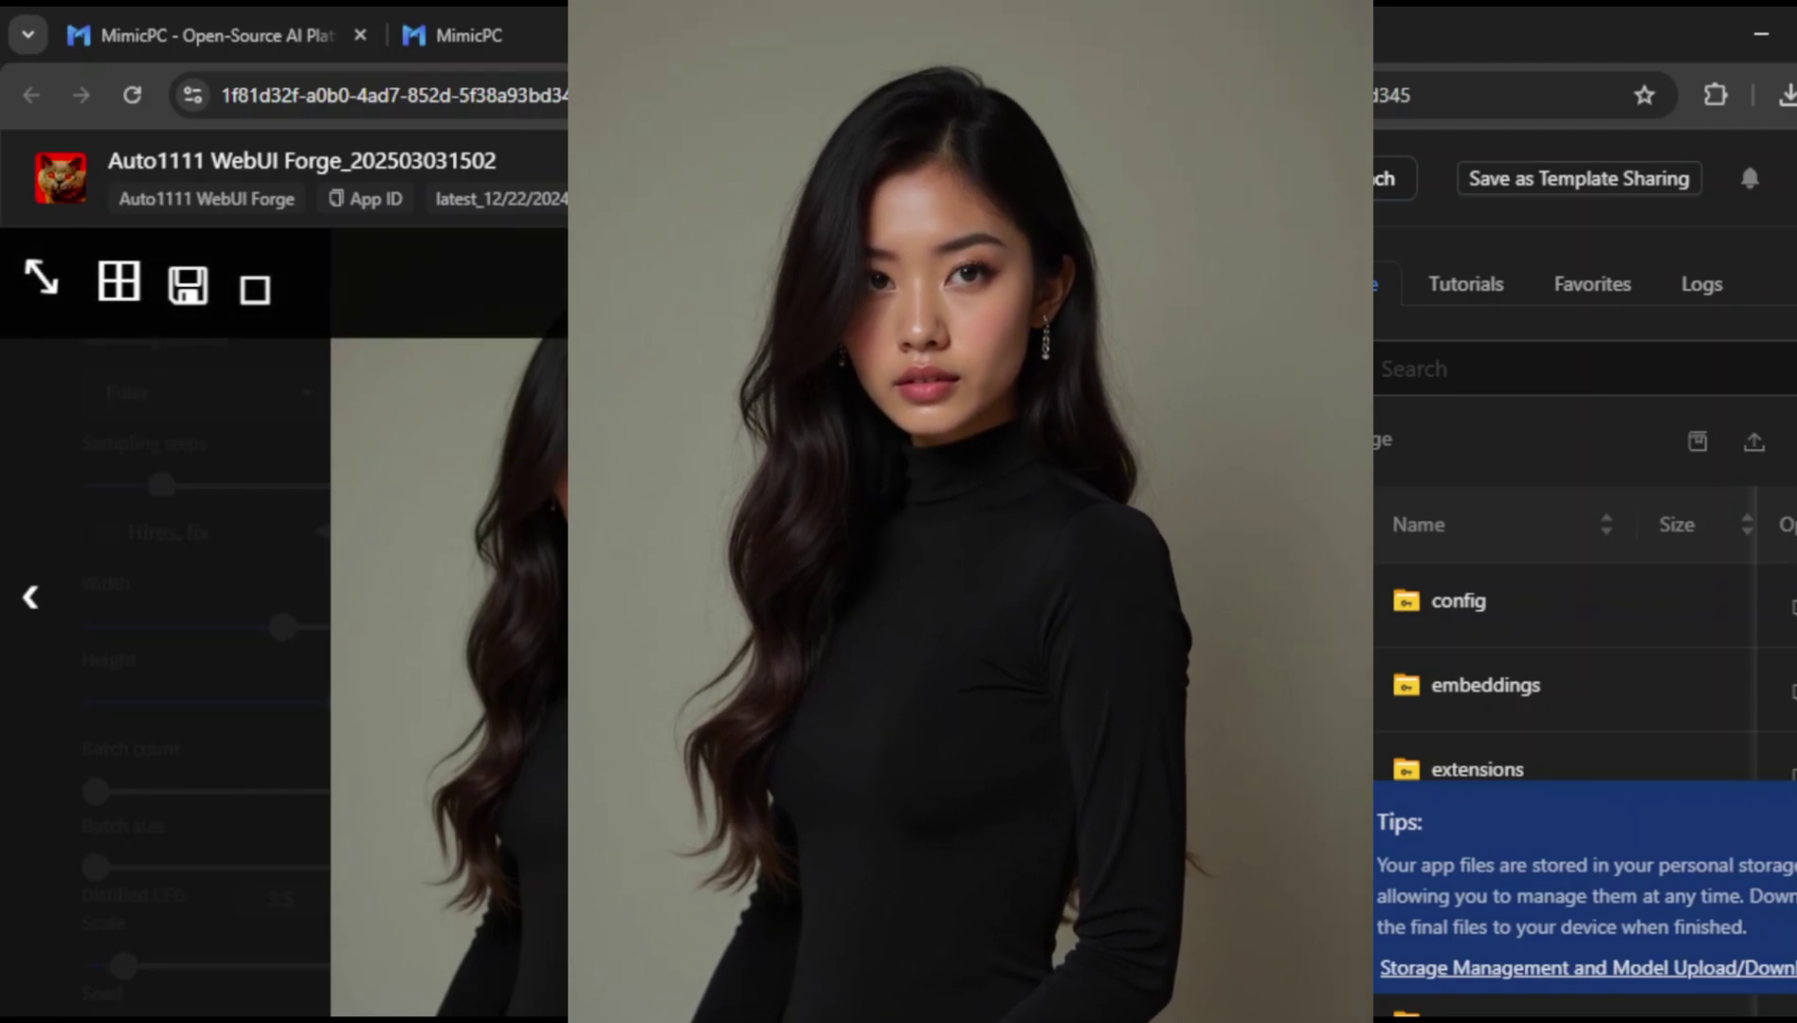
key(Escape)
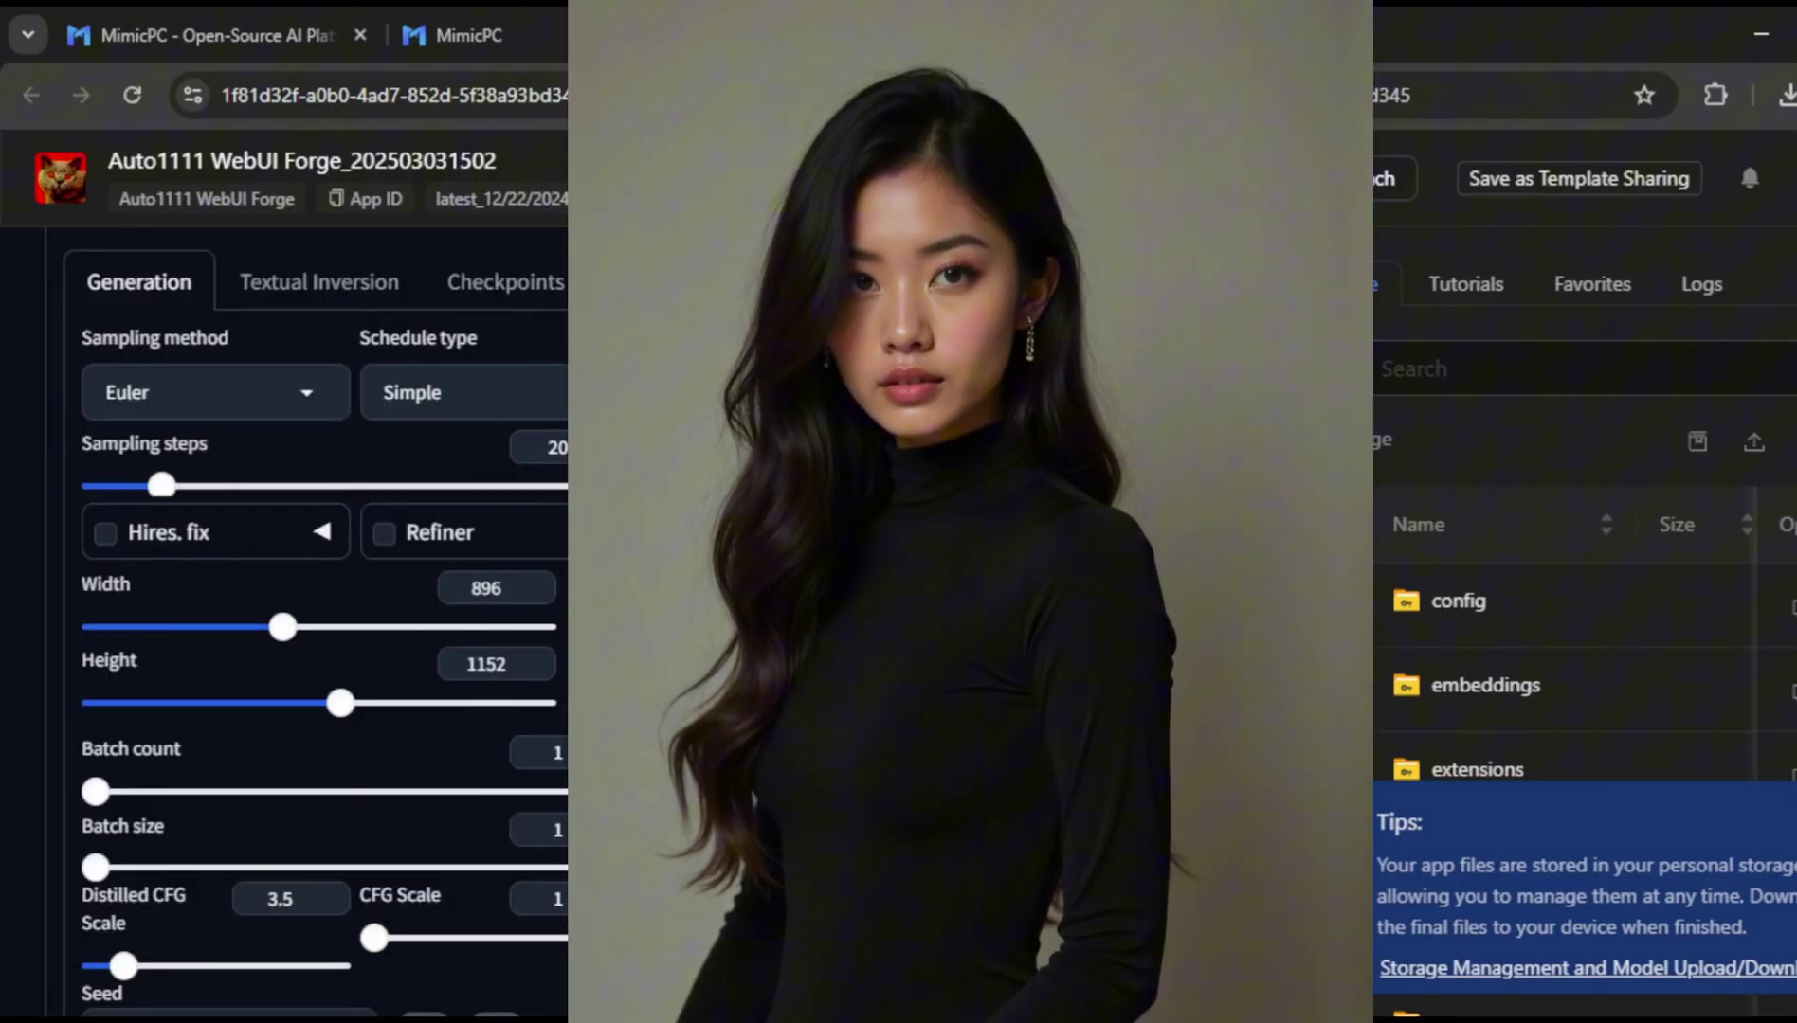
scroll(383, 493, down, 1)
scroll(383, 492, up, 6)
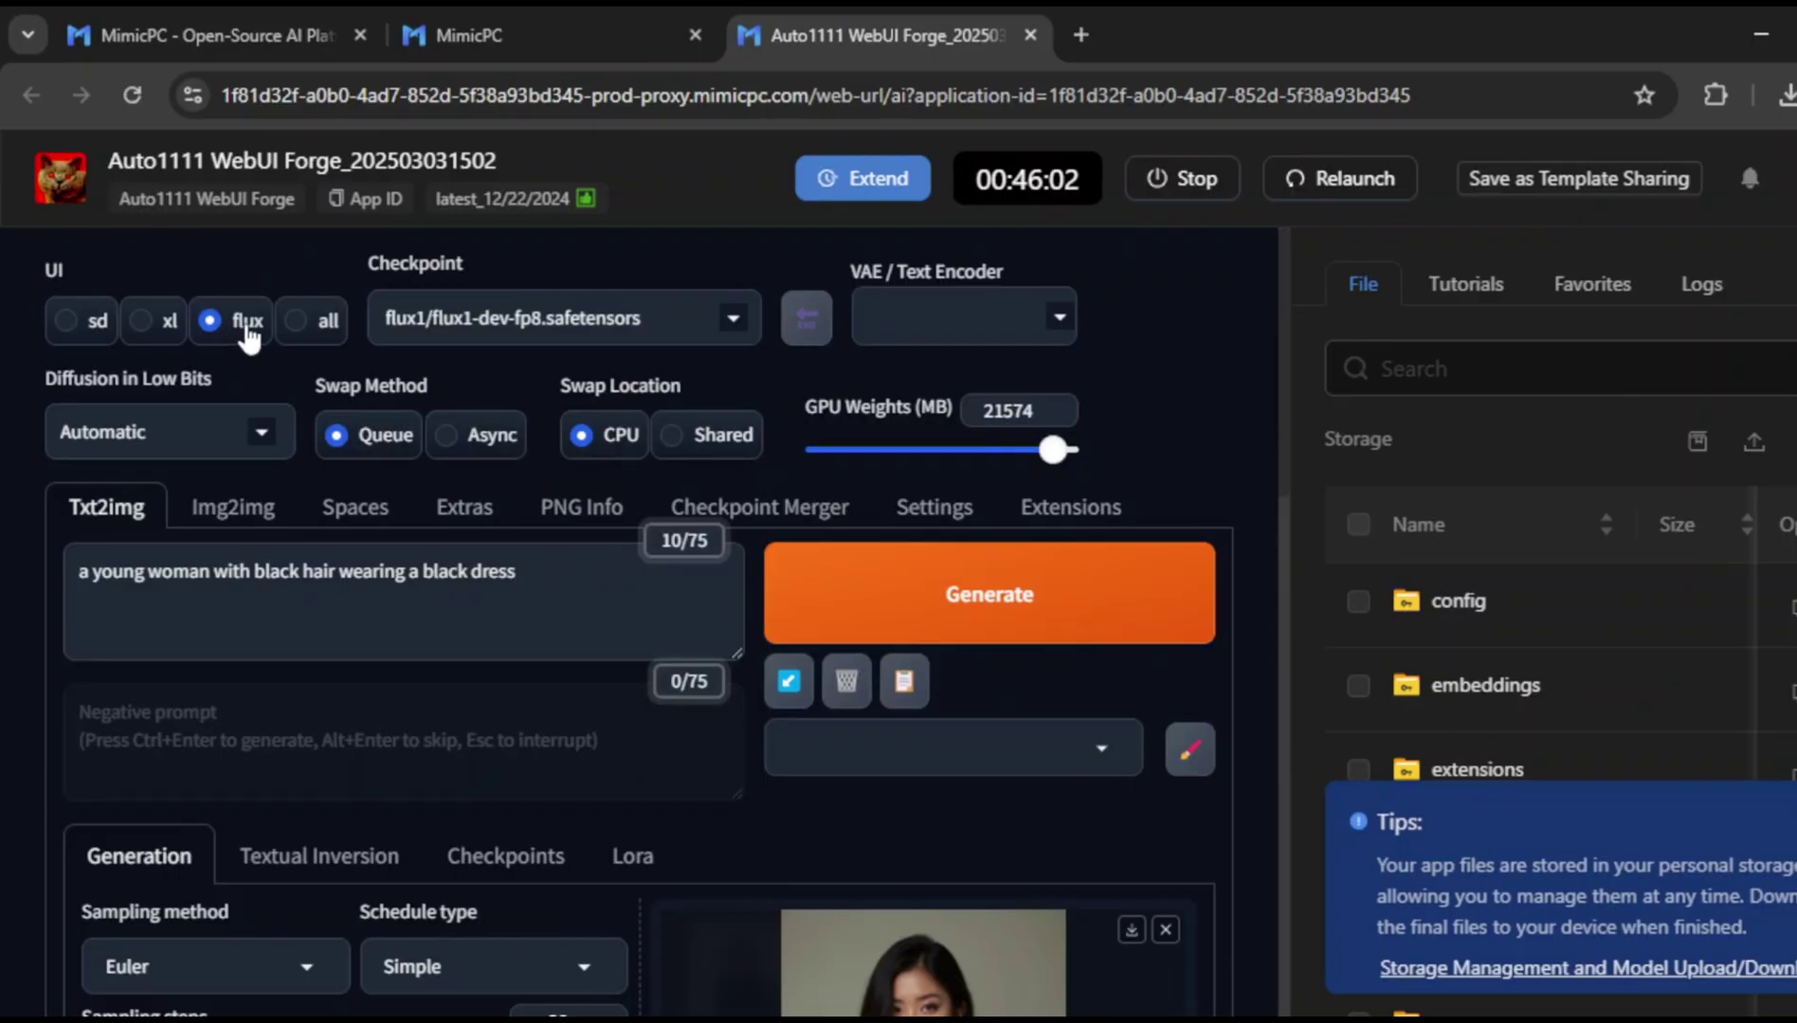
Set the image size to 1120 wide by 720 high.
click(561, 587)
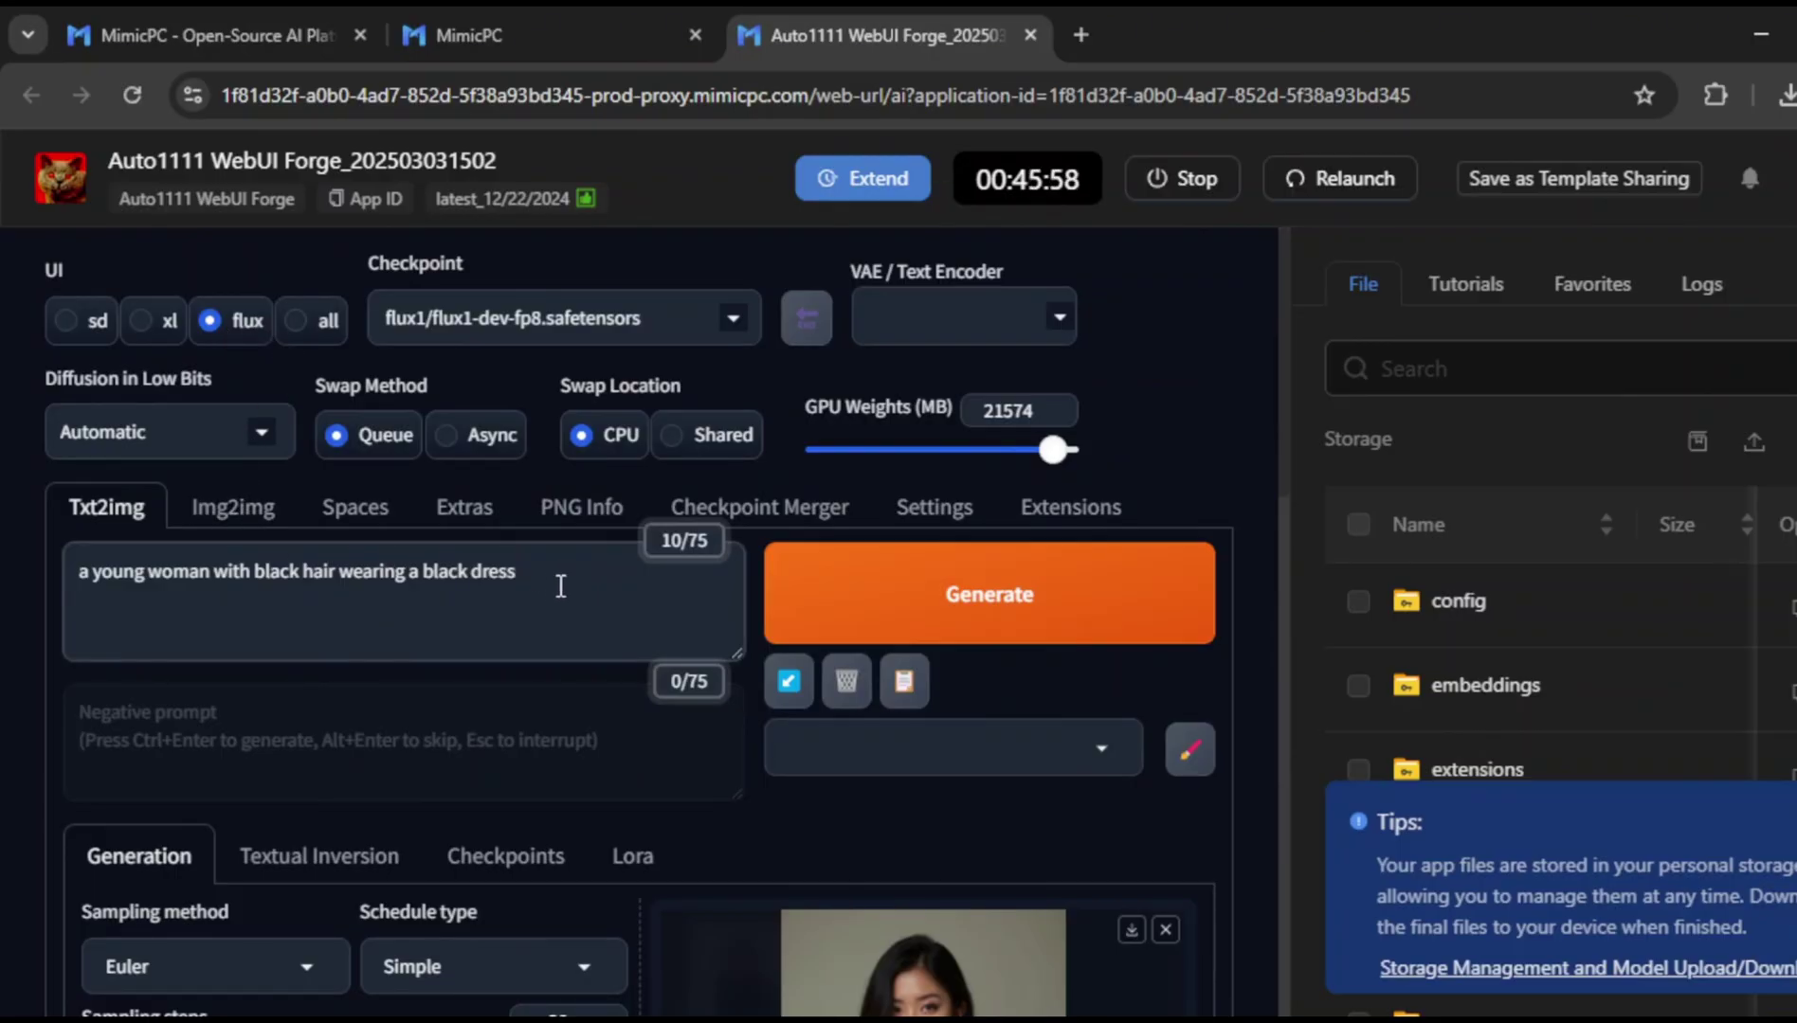
scroll(599, 821, down, 6)
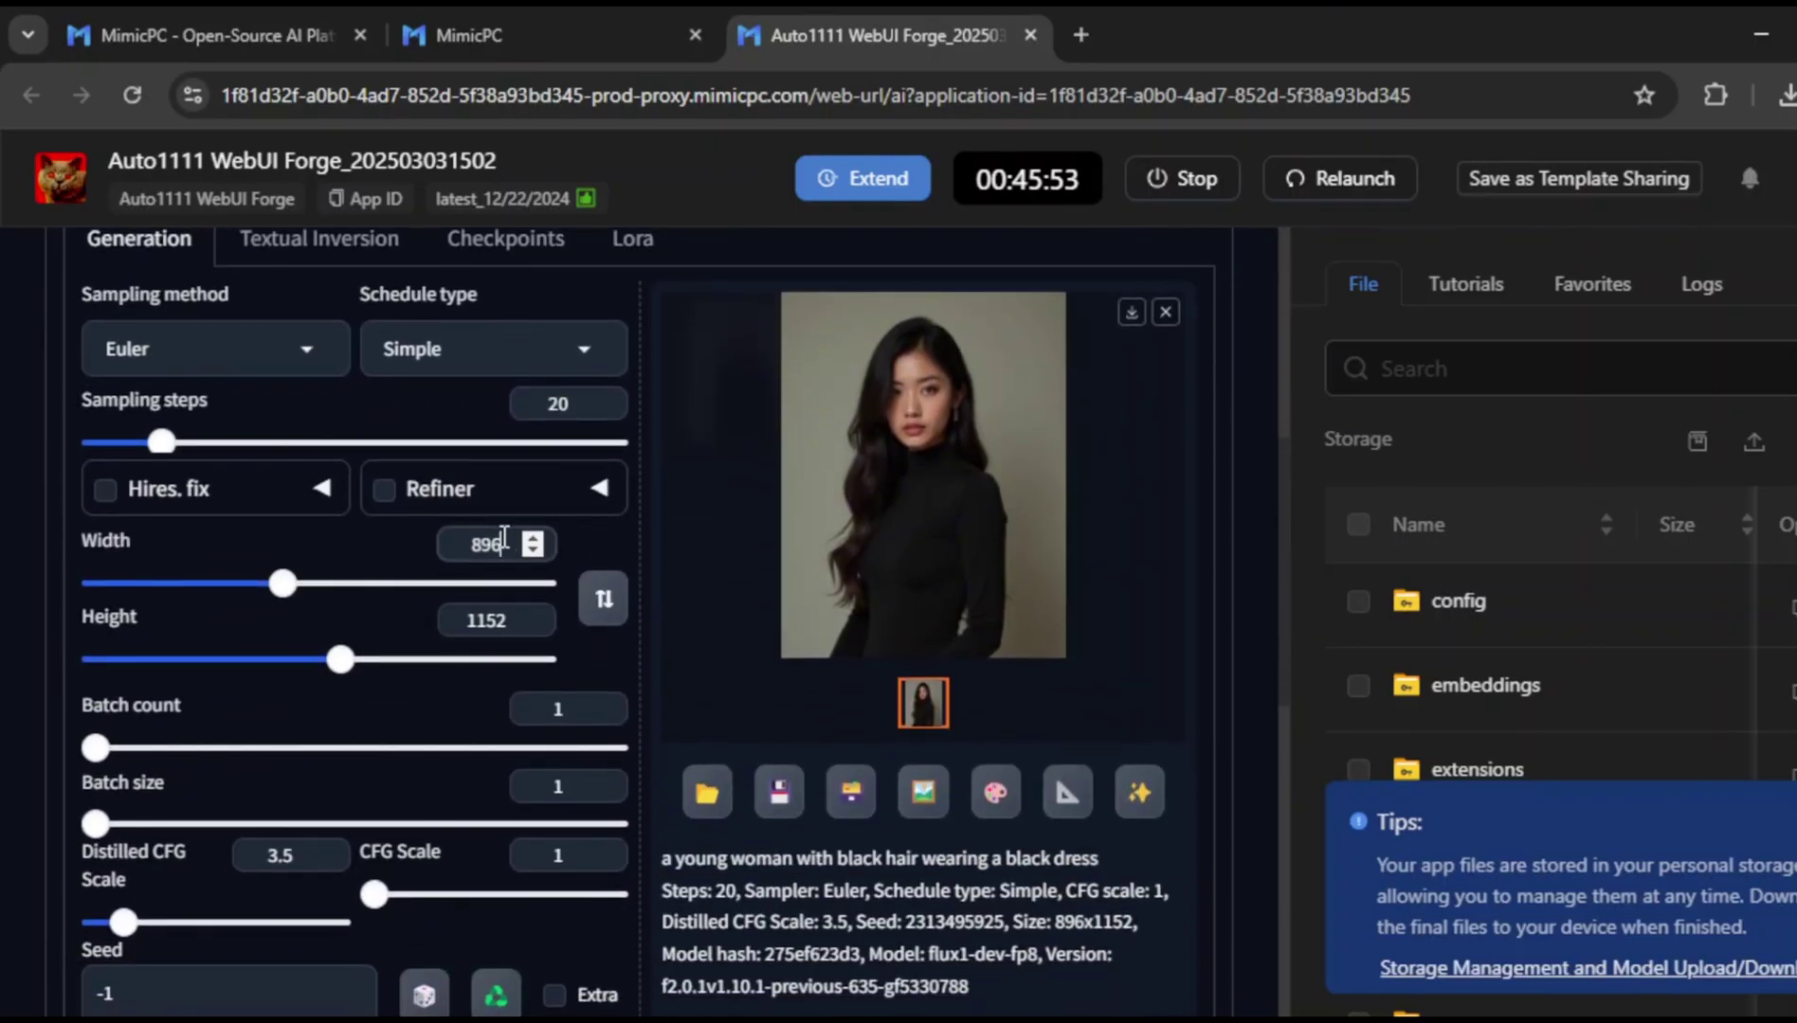
double_click(502, 619)
key(BackSpace)
text(720)
double_click(486, 544)
key(BackSpace)
text(1120)
Append 'anime style' to the prompt and generate.
scroll(529, 444, up, 5)
click(530, 444)
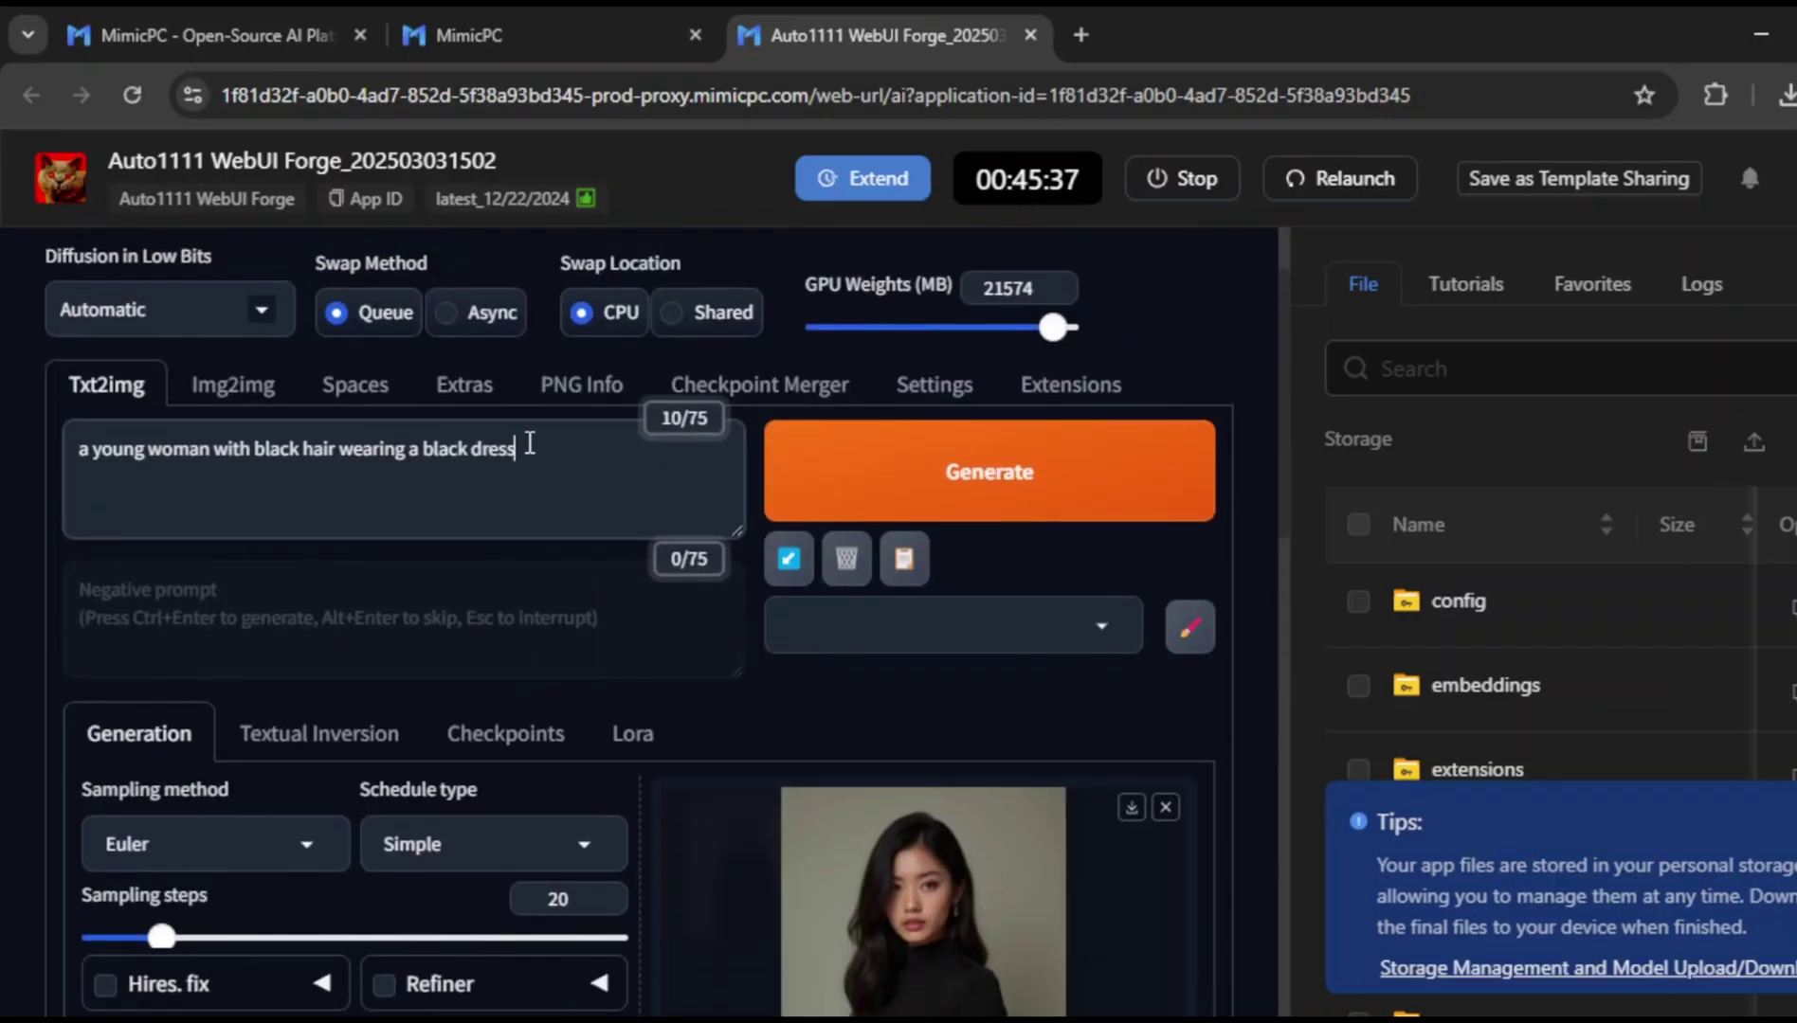
text(")
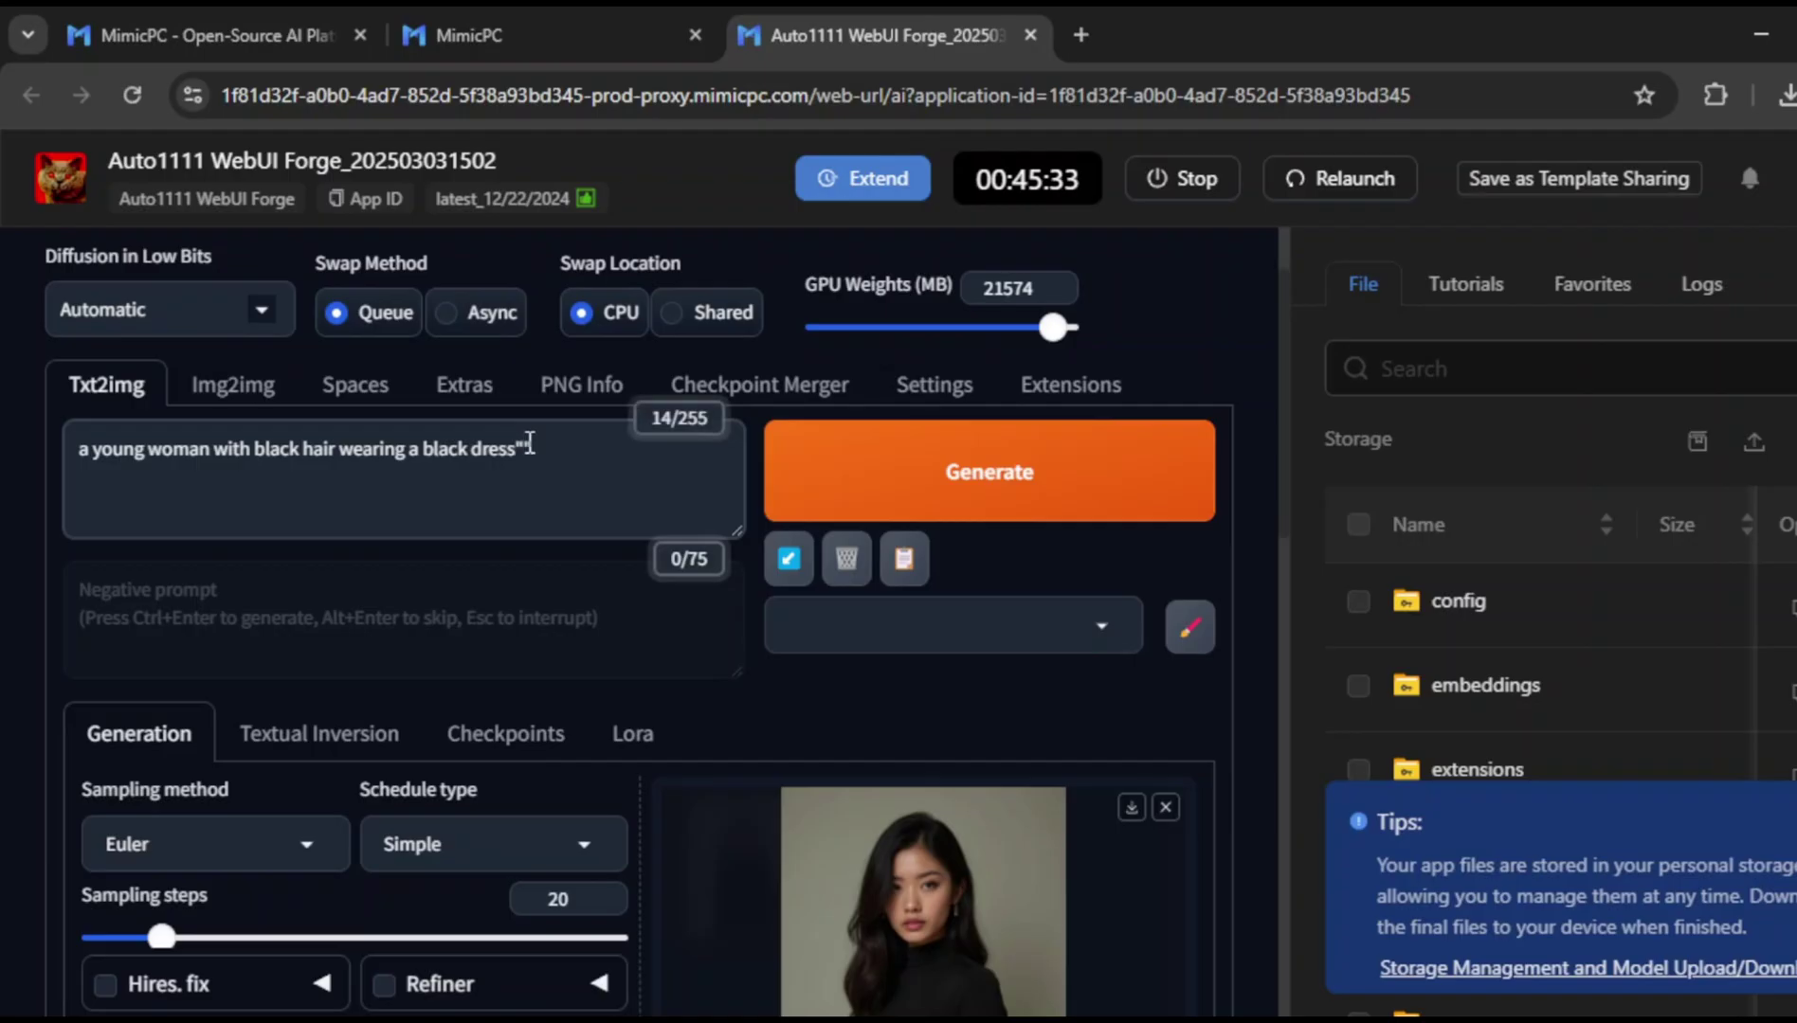
text(anime style)
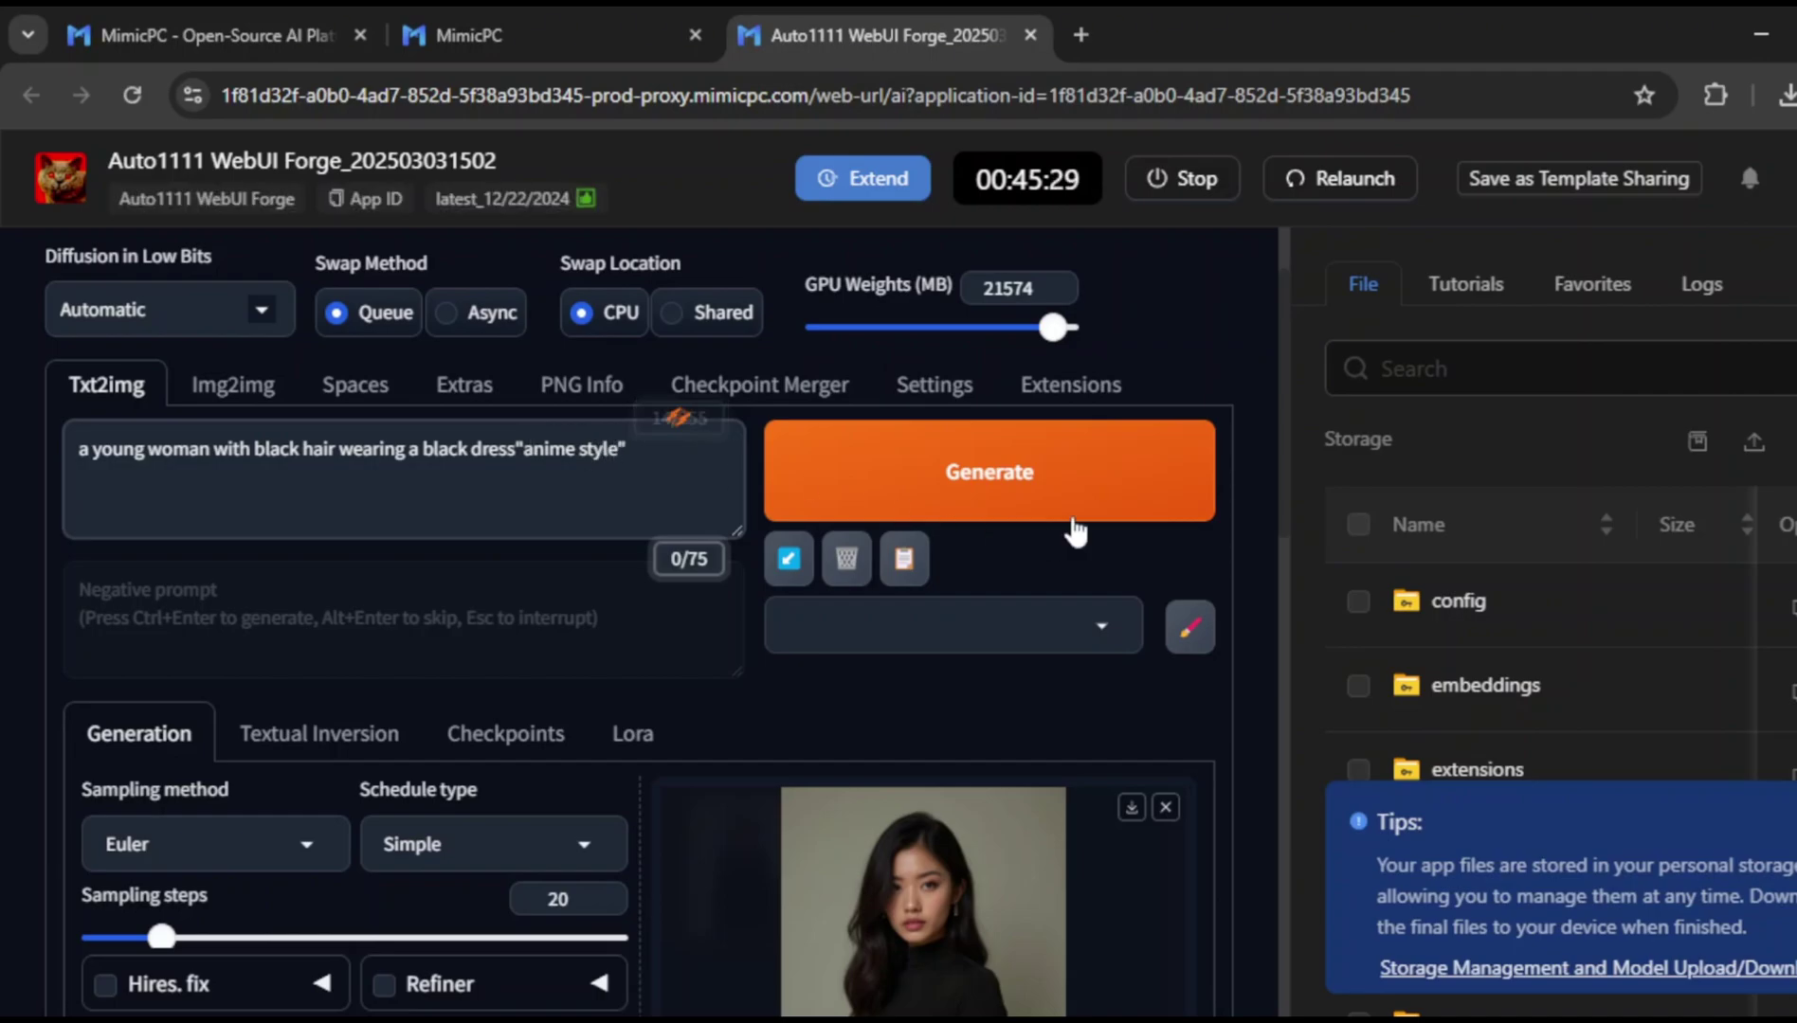
click(1031, 499)
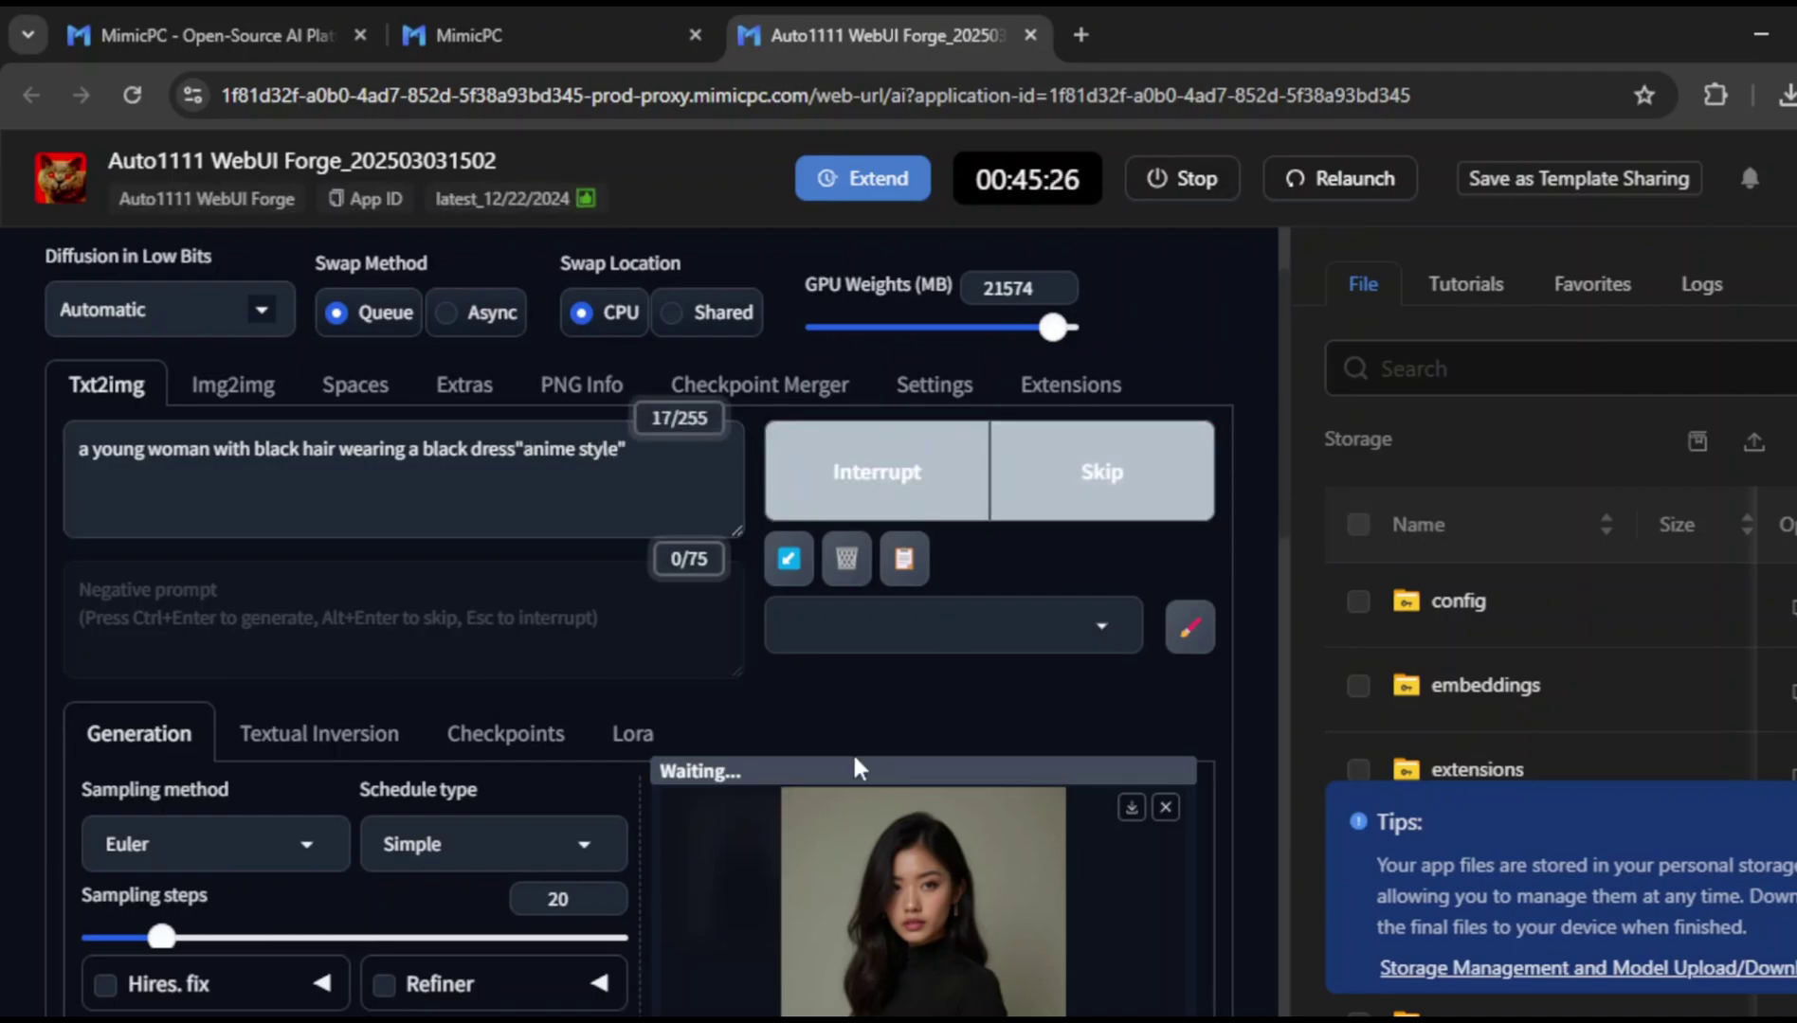
Download the anime image and view it at full size.
scroll(1103, 714, down, 2)
click(1130, 654)
scroll(877, 917, down, 7)
click(943, 446)
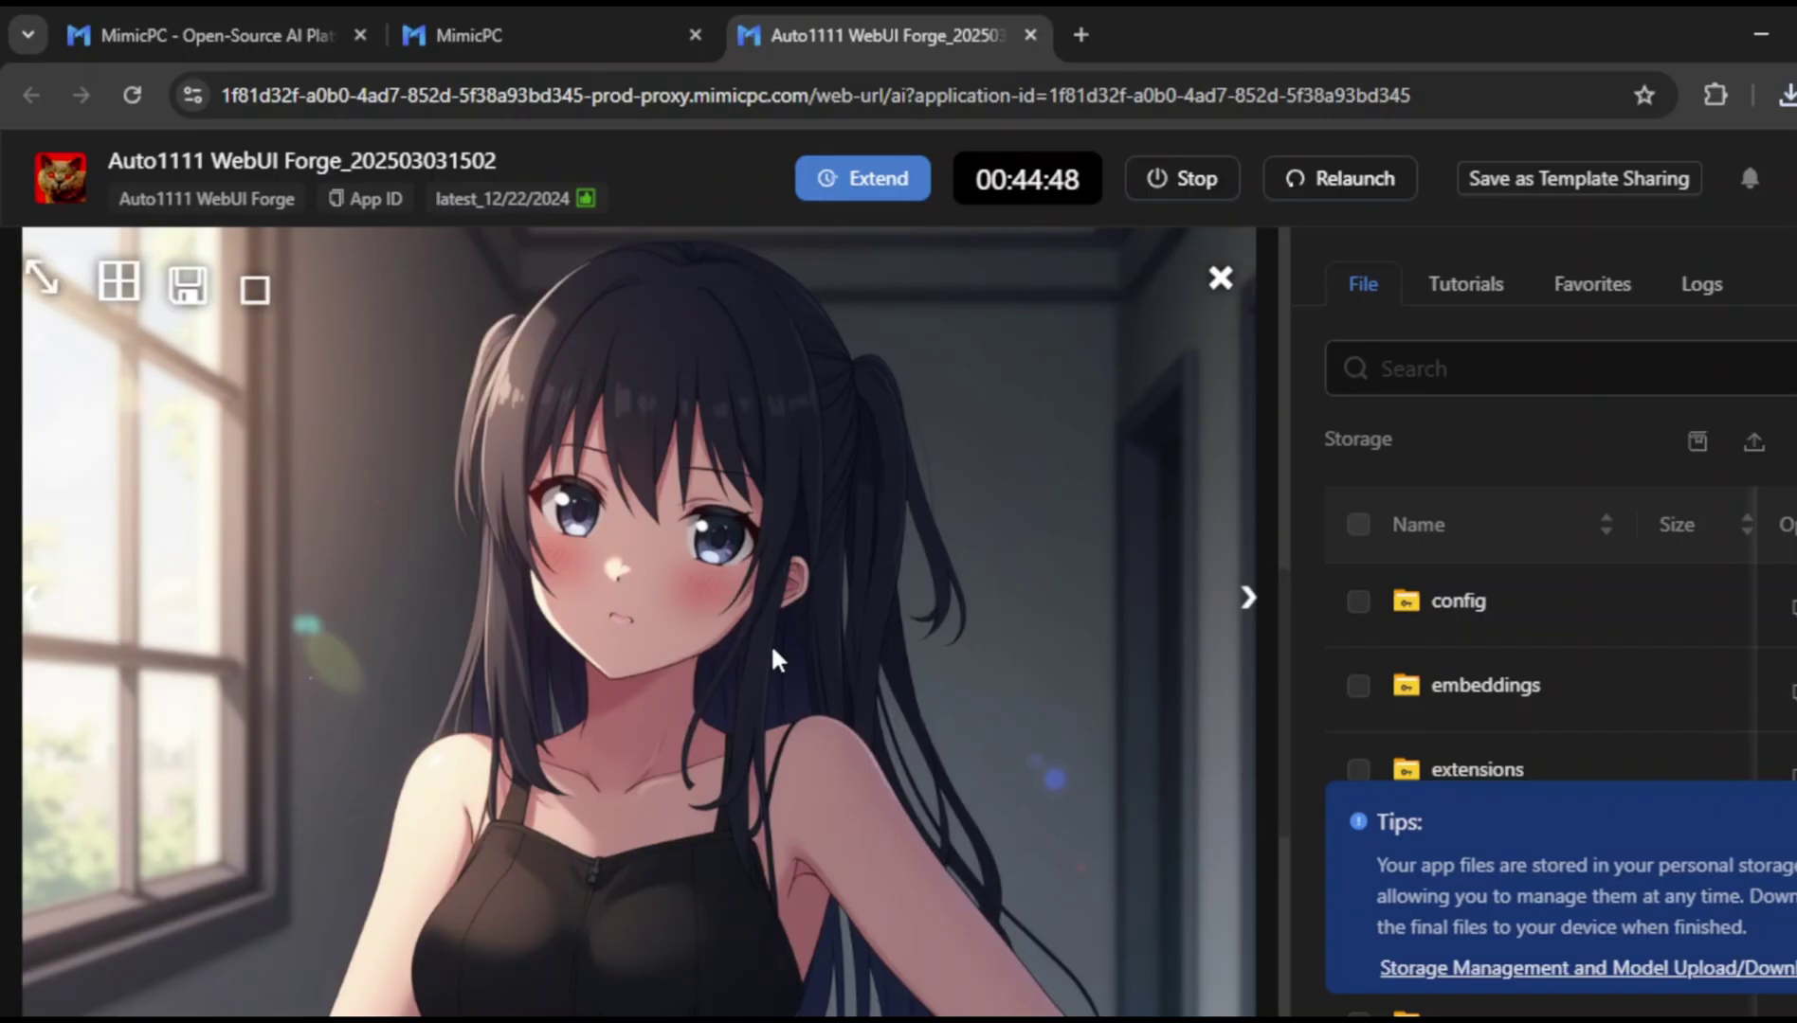
Close the full-size anime image, then reopen it from the gallery.
click(1220, 278)
click(987, 383)
Replace the anime style words with 'holding that says subscribbe to zero limit ai' and generate the sign photo.
click(1219, 280)
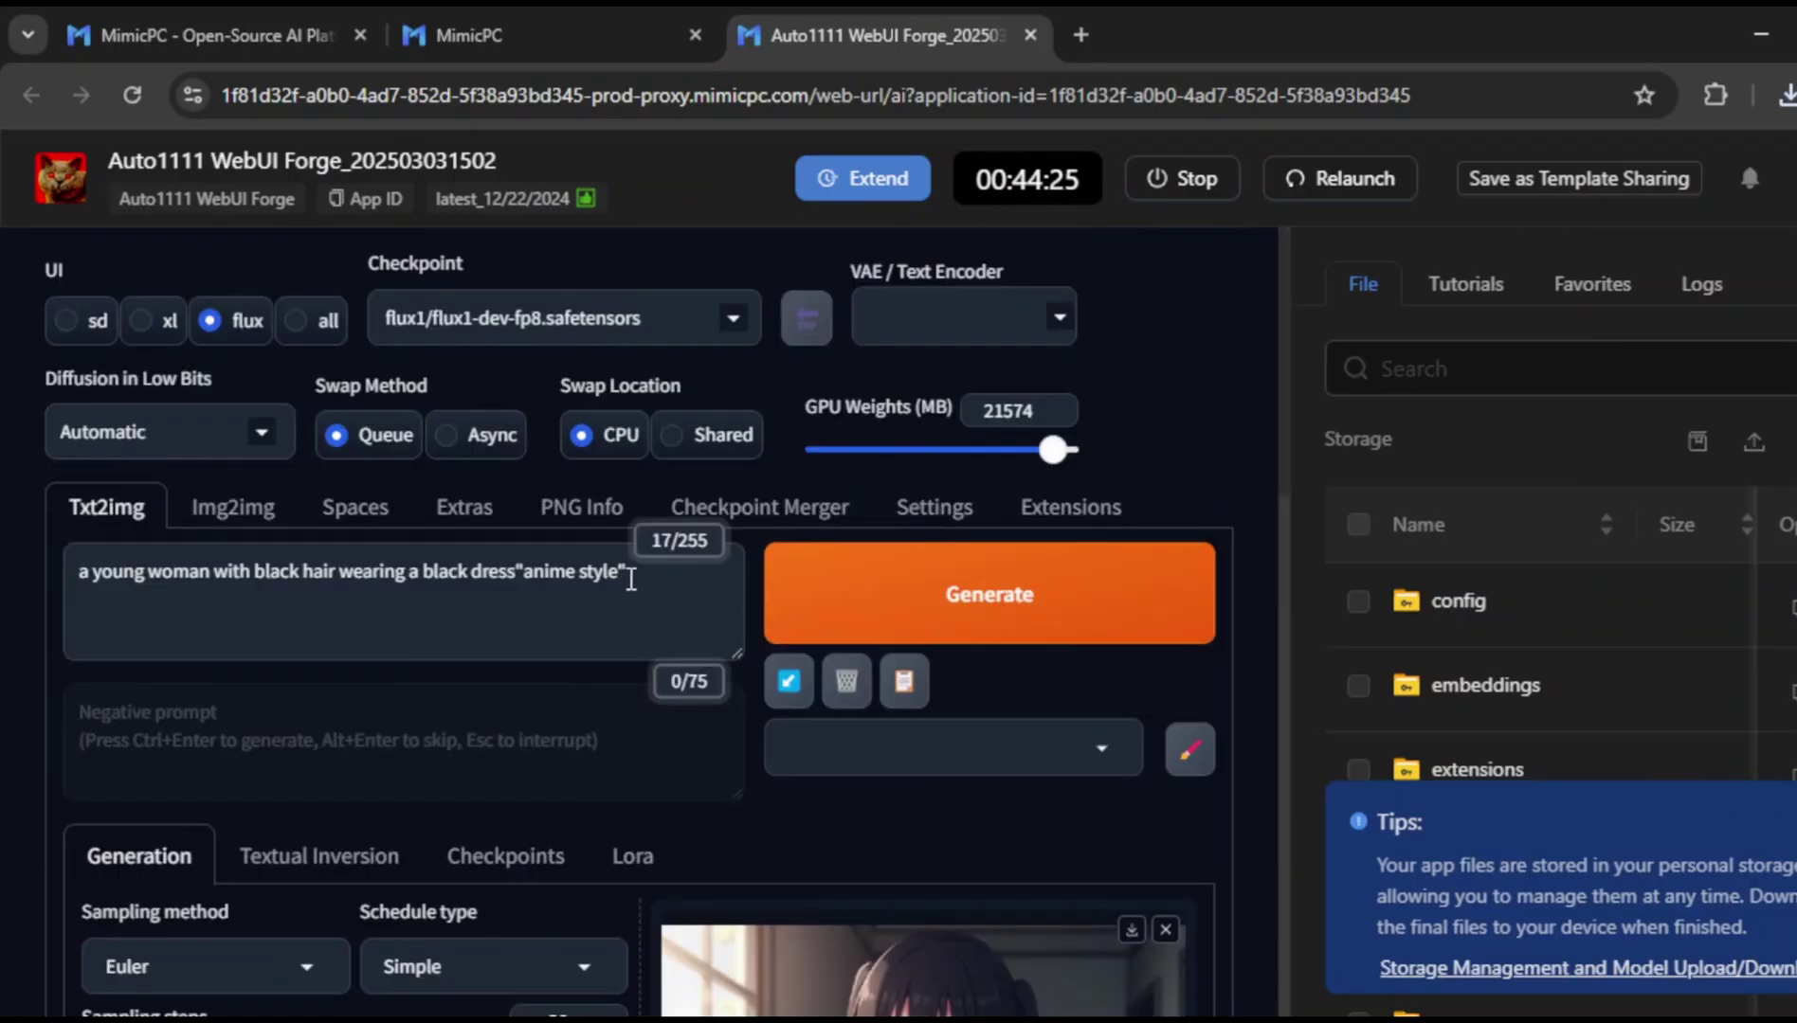
drag(631, 578, 521, 560)
key(BackSpace)
text(holding that sasy)
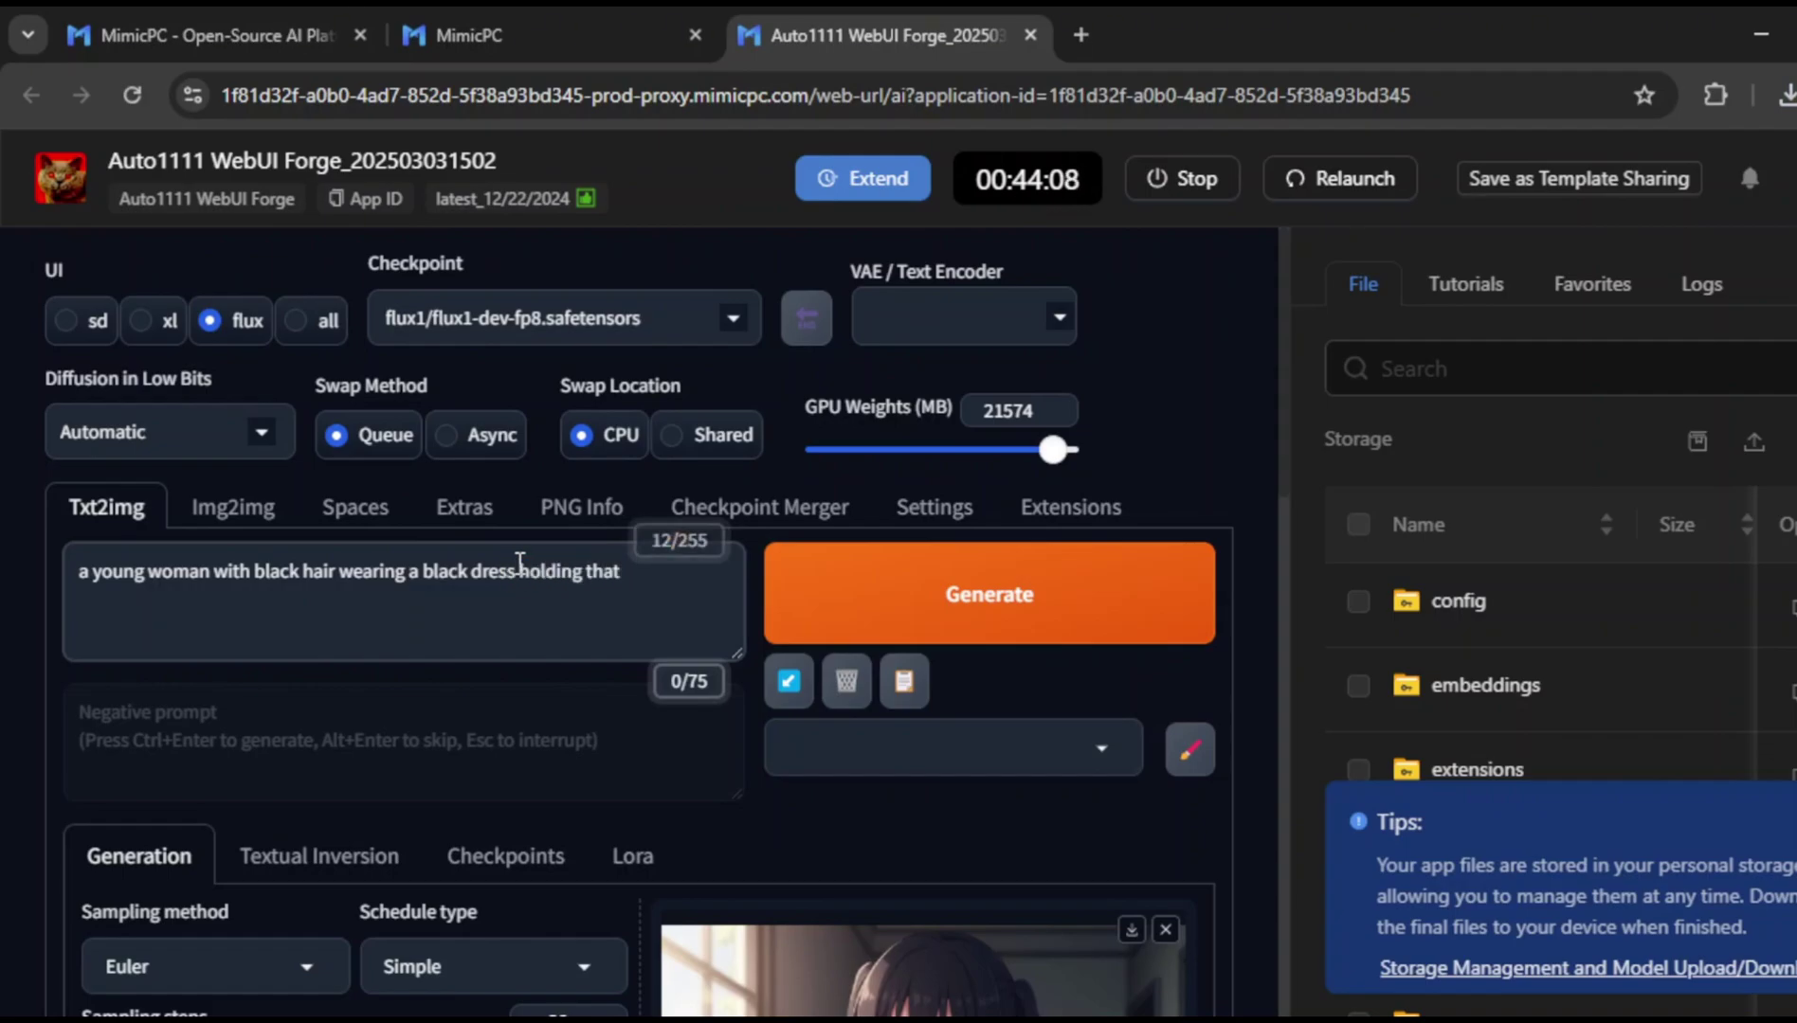
key(BackSpace)
key(BackSpace)
text(ys subscribbe to zero limit ai)
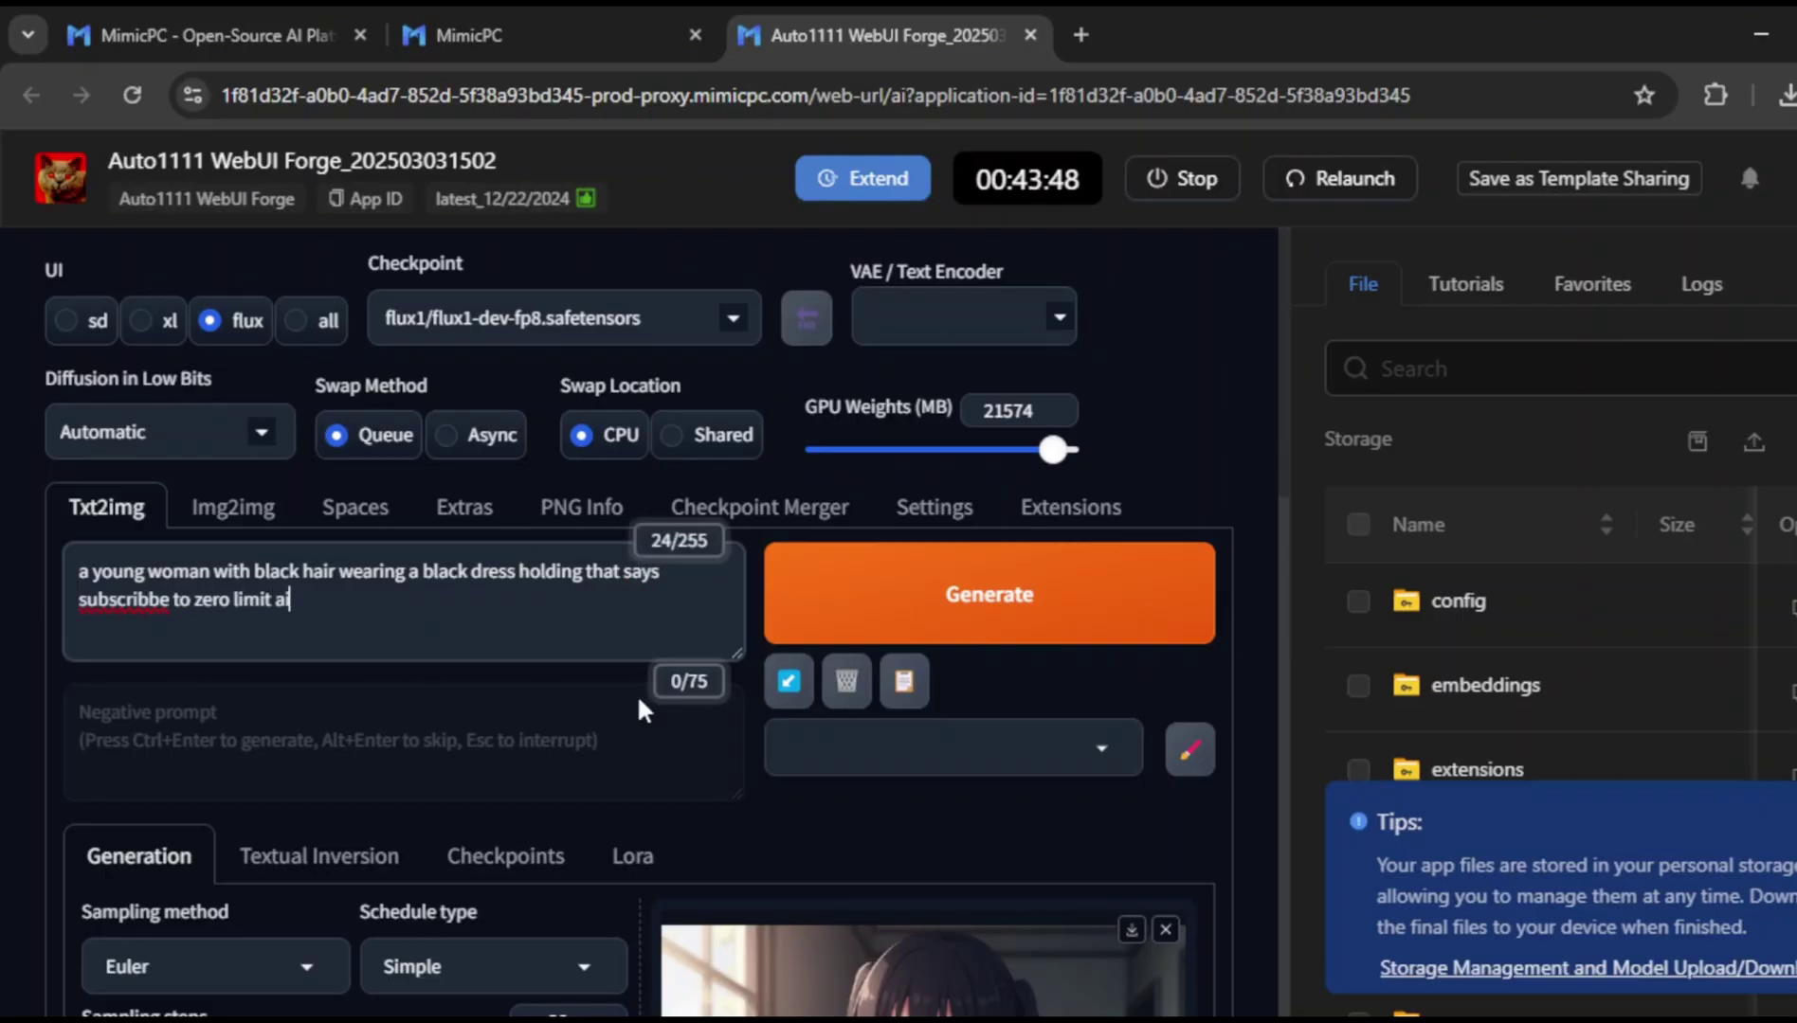
click(986, 604)
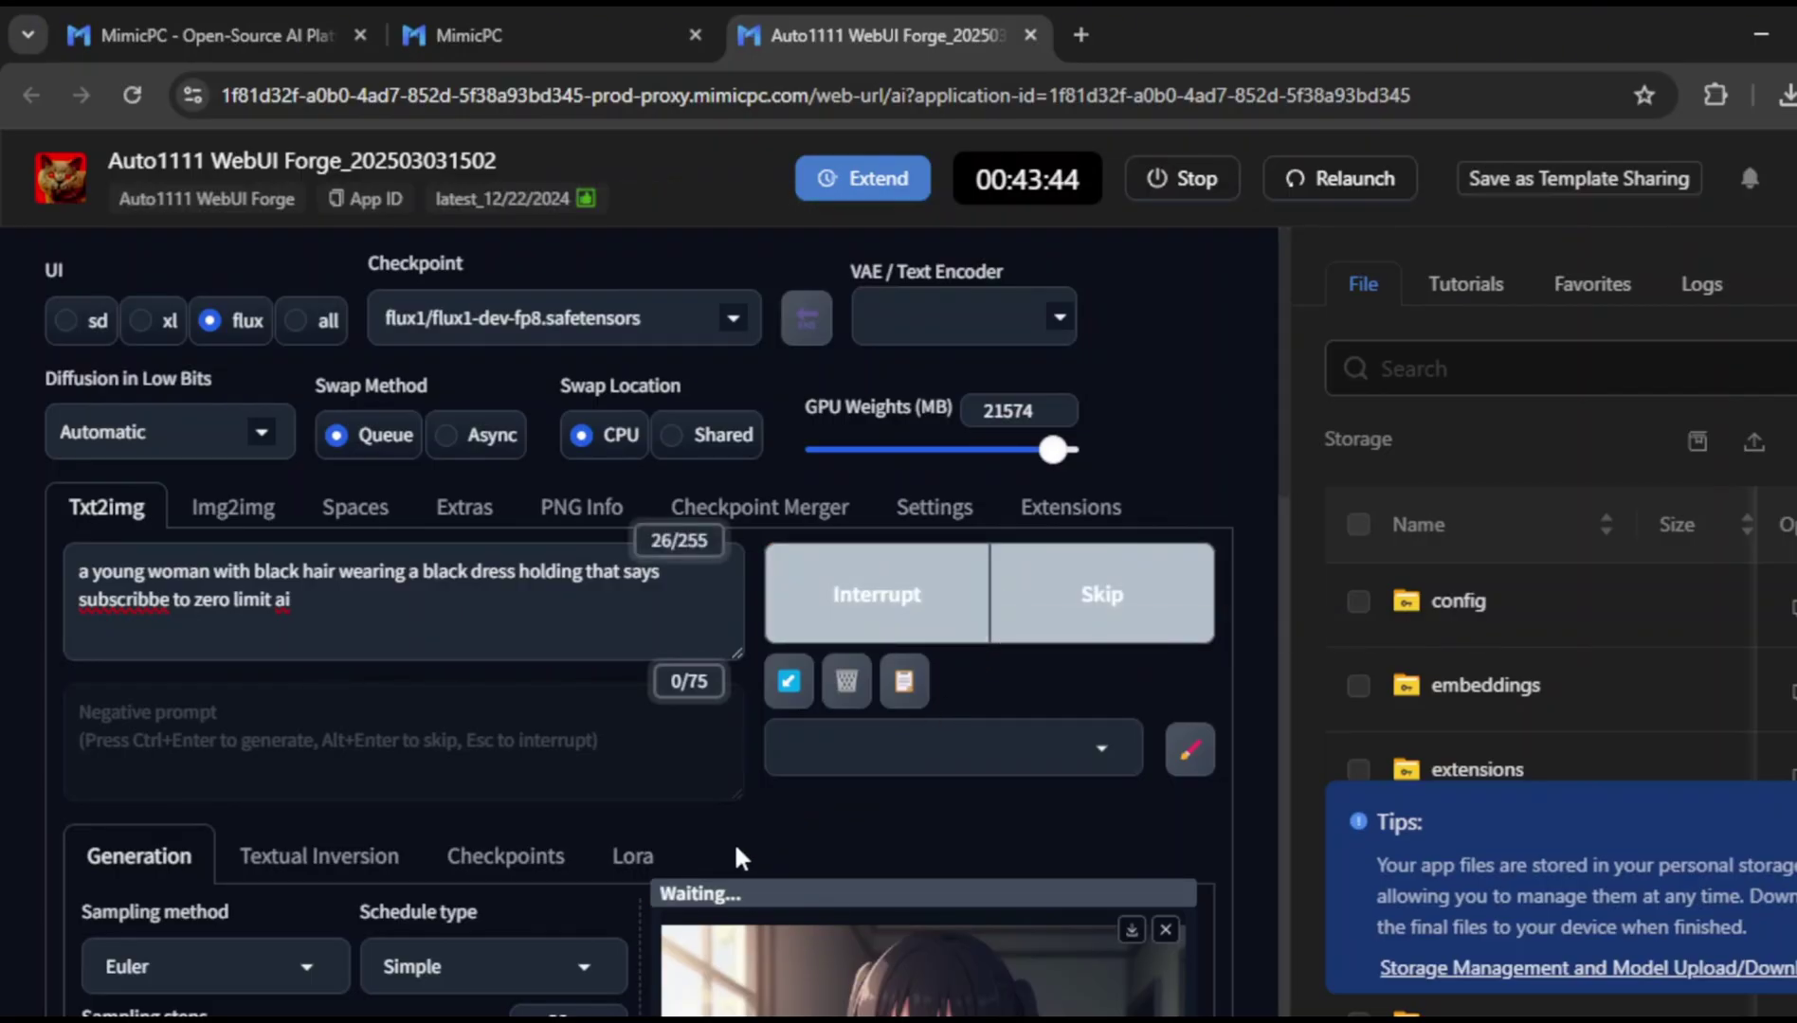
scroll(735, 841, down, 2)
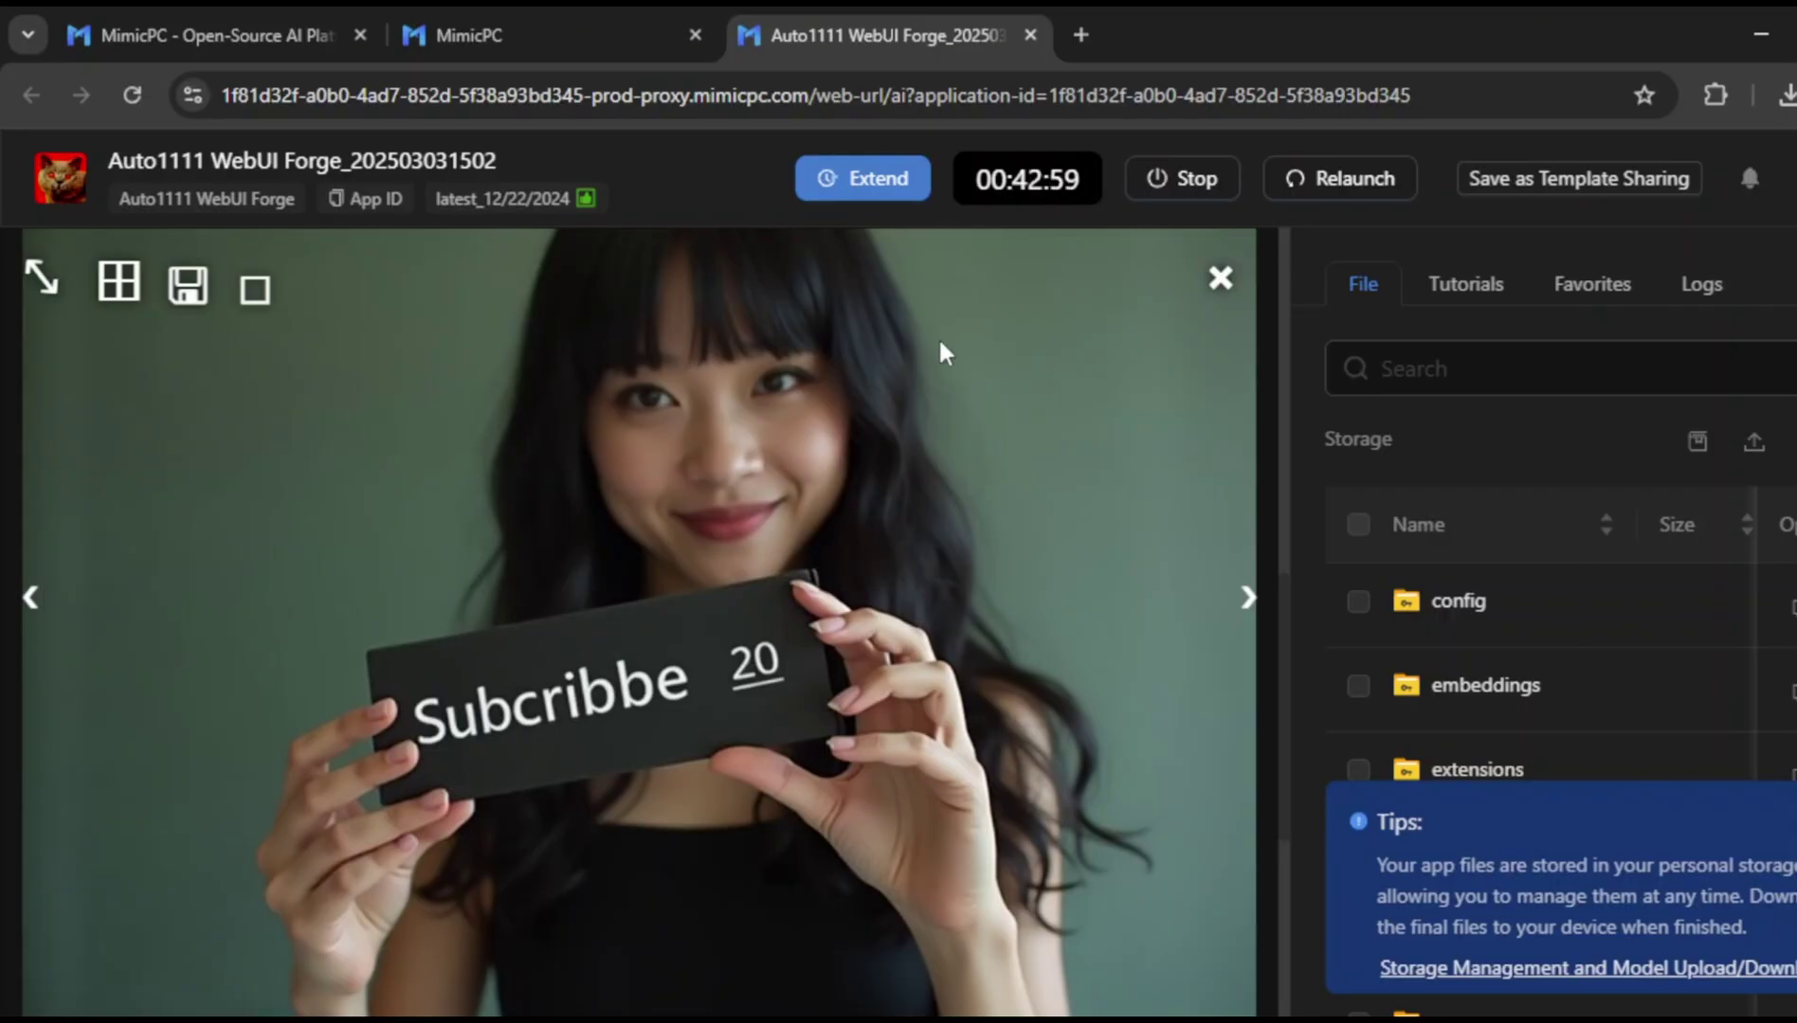
Close the image viewer and fix 'subscribbe' to 'subscribe' in the prompt.
click(1221, 279)
scroll(597, 459, up, 5)
click(152, 497)
key(BackSpace)
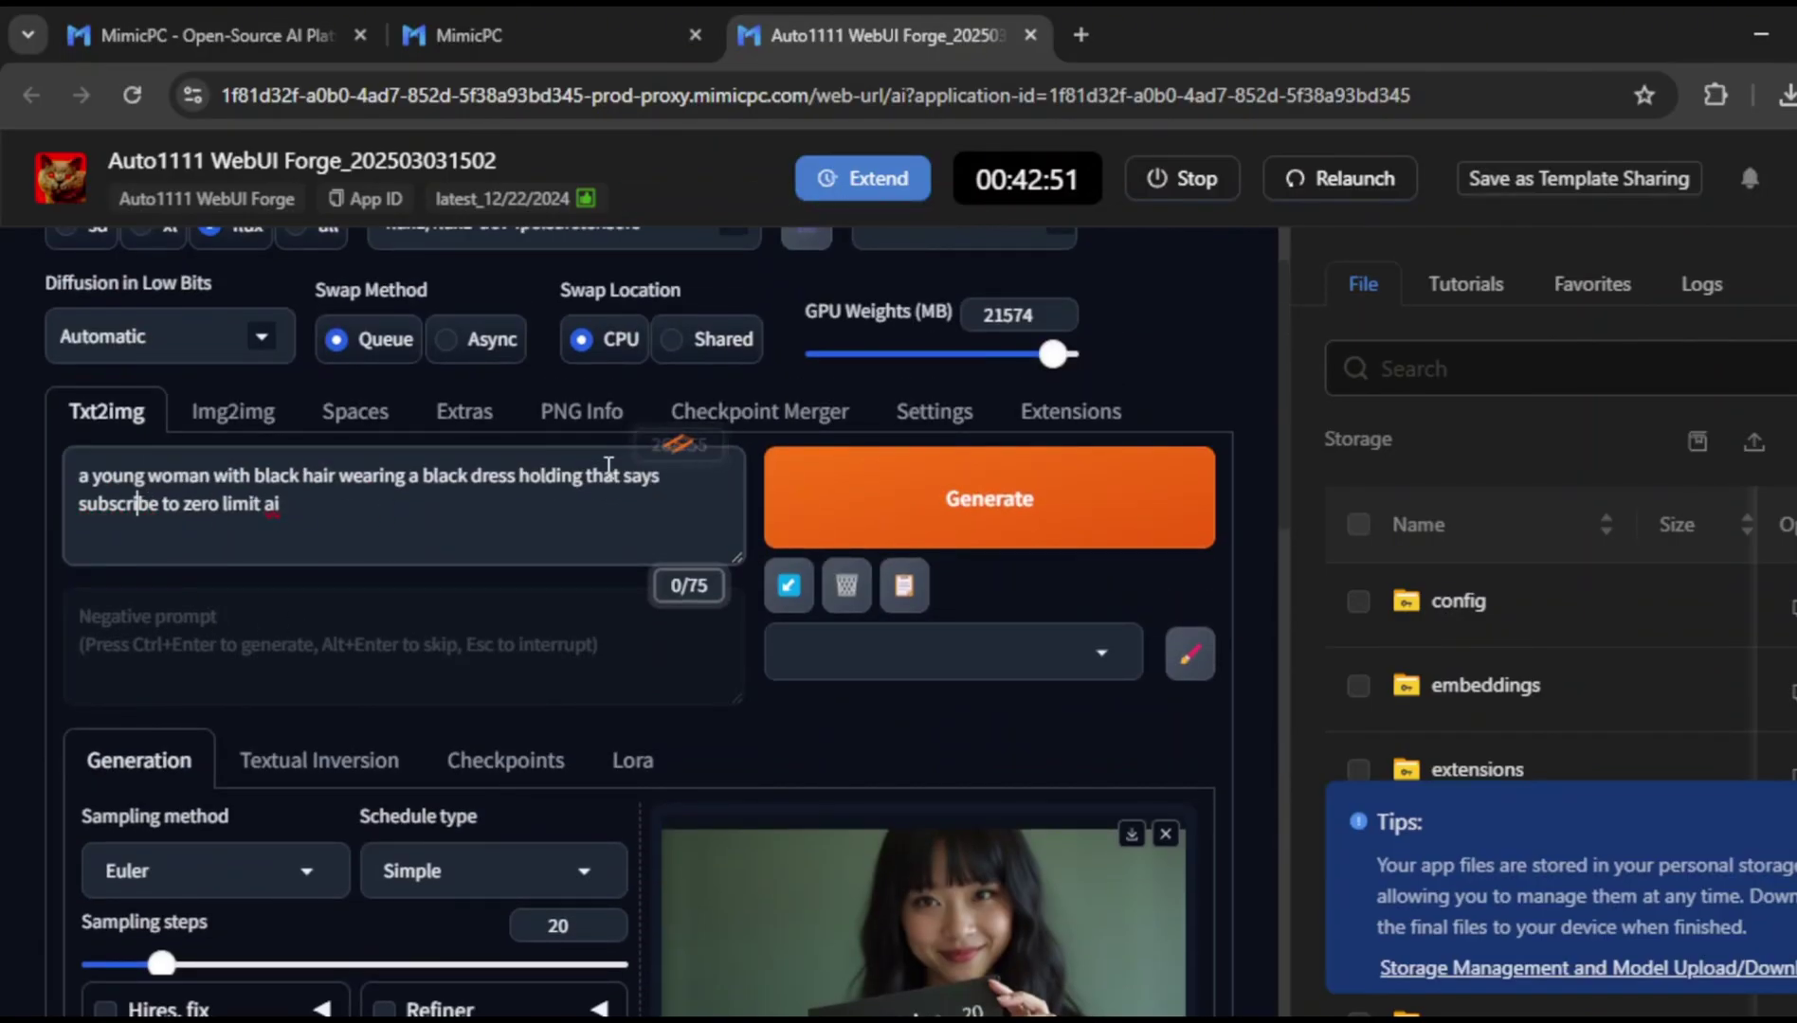
Wrap the sign text in double quotes, regenerate, and view the new sign image full-size.
click(82, 507)
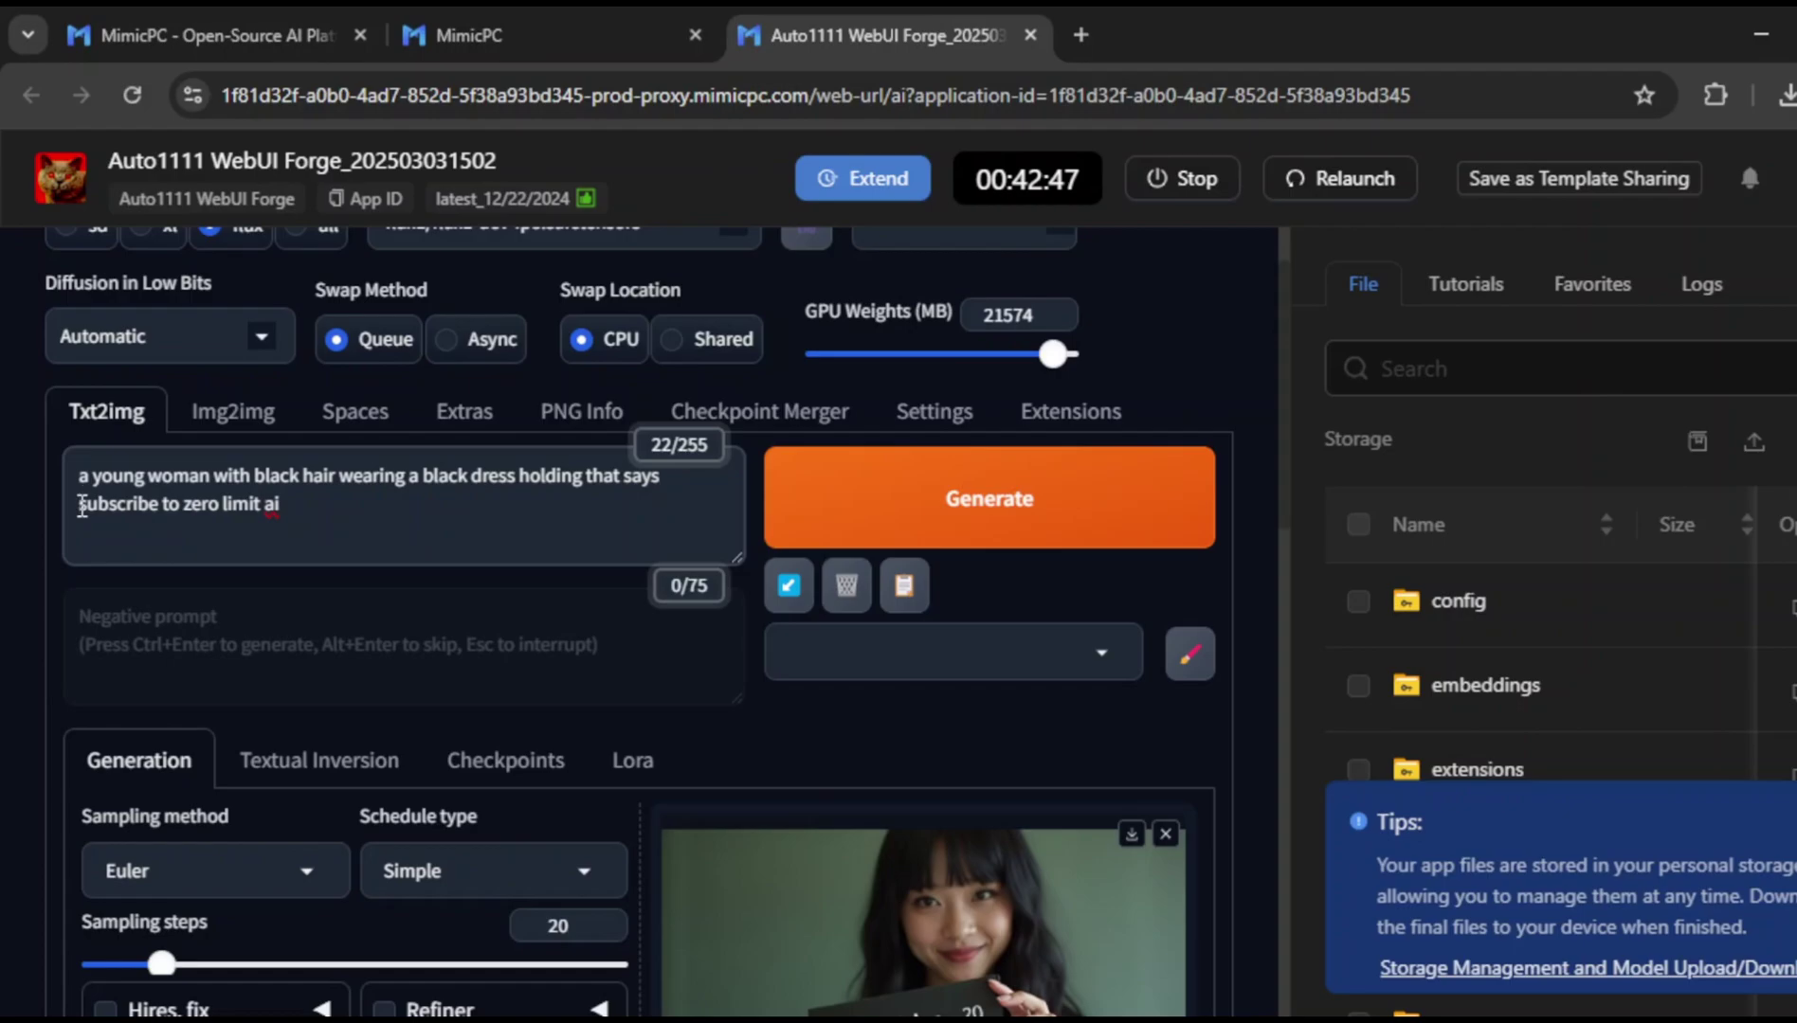
text(")
click(289, 503)
text(")
click(902, 509)
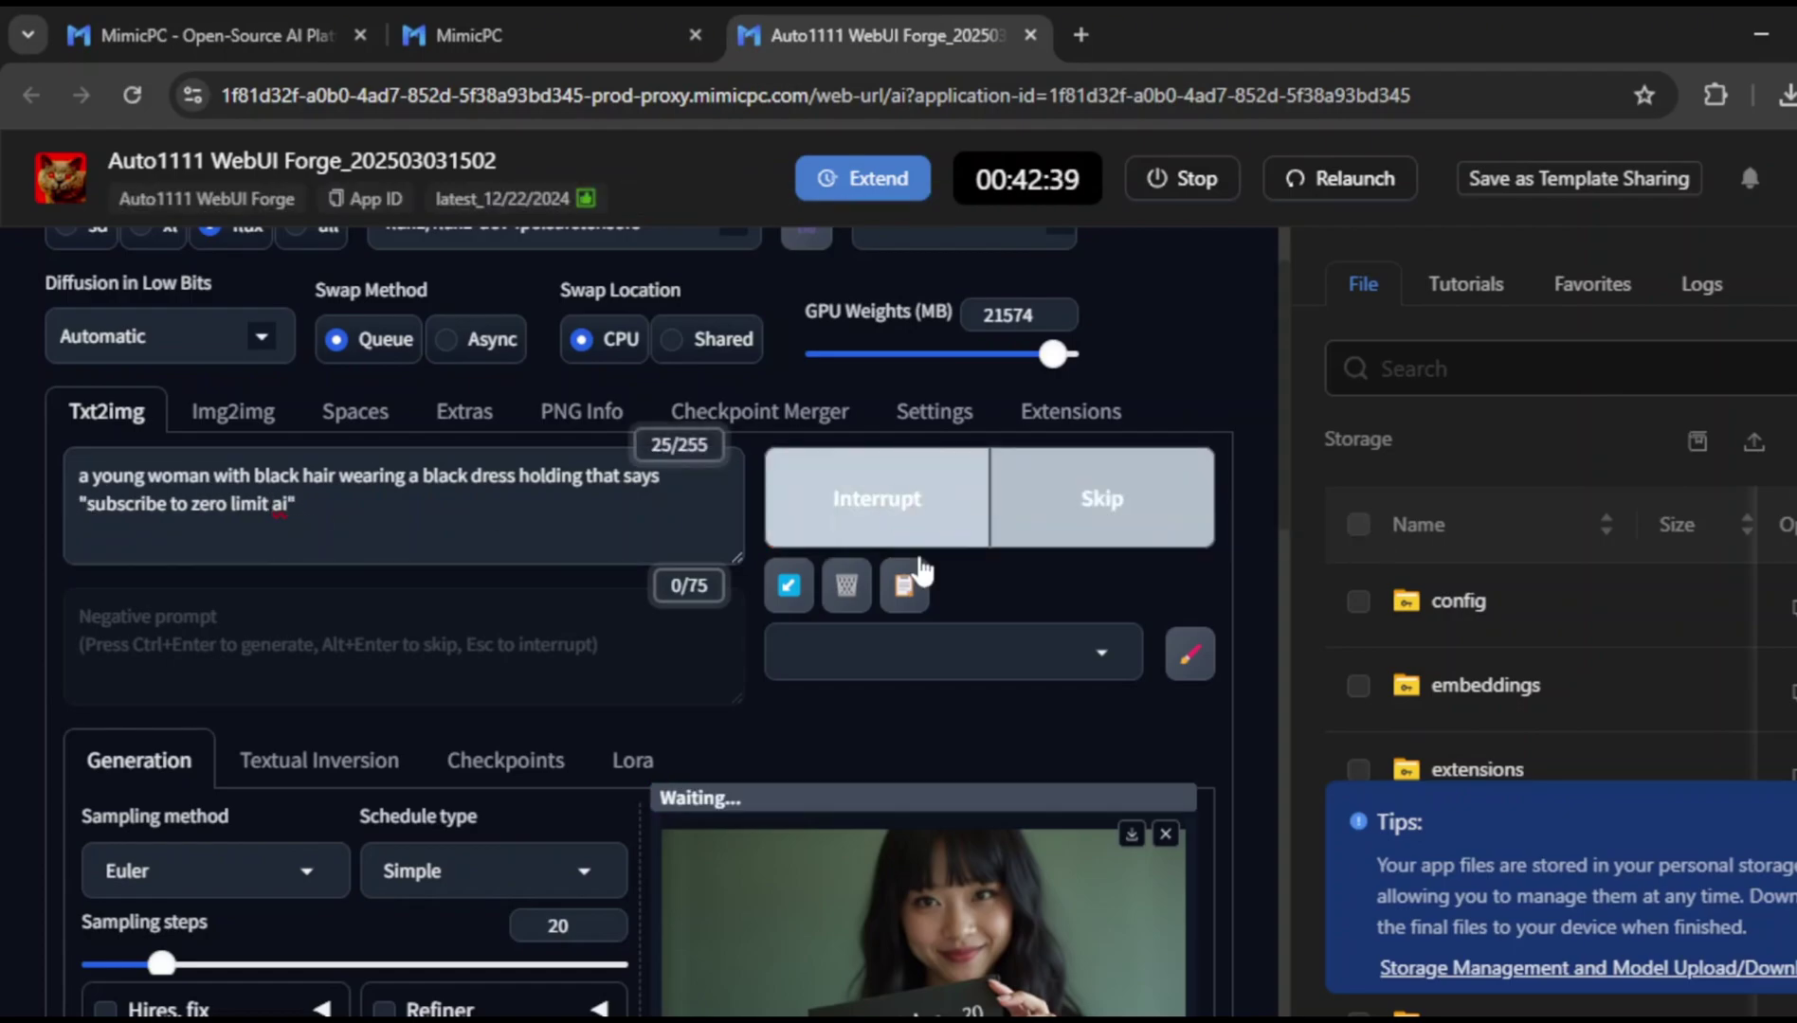
scroll(999, 746, down, 8)
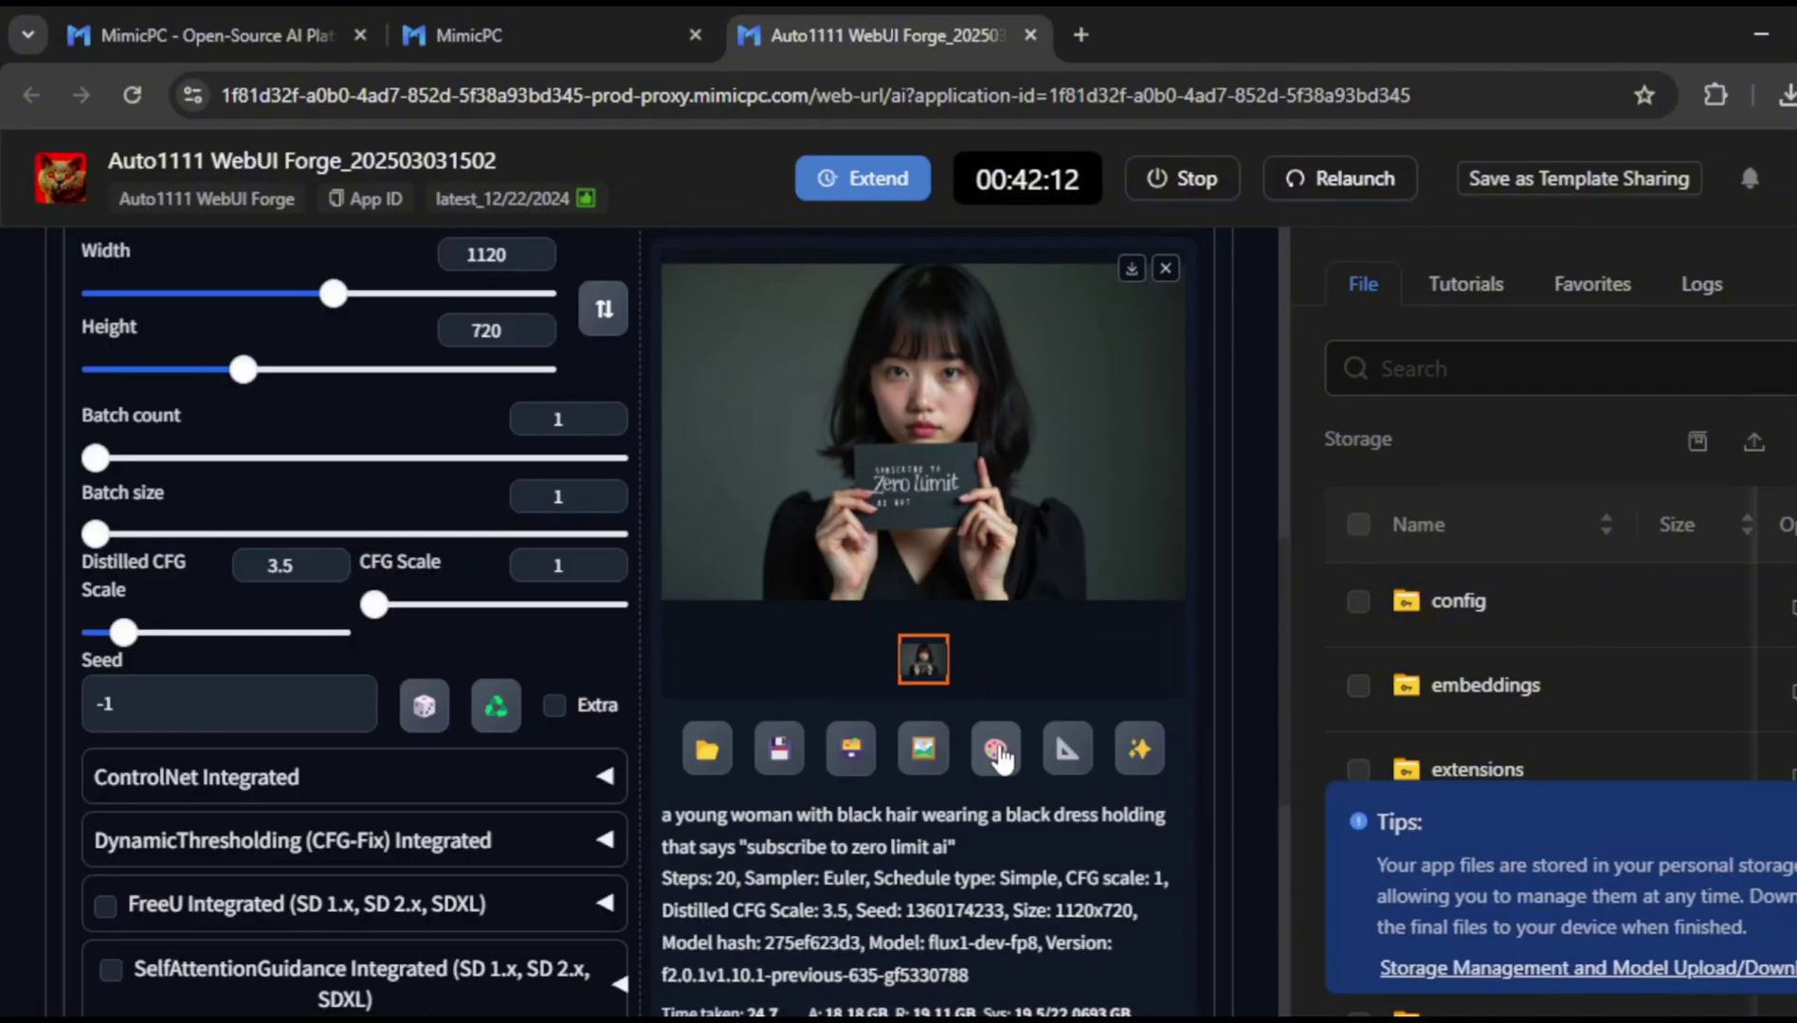
click(971, 509)
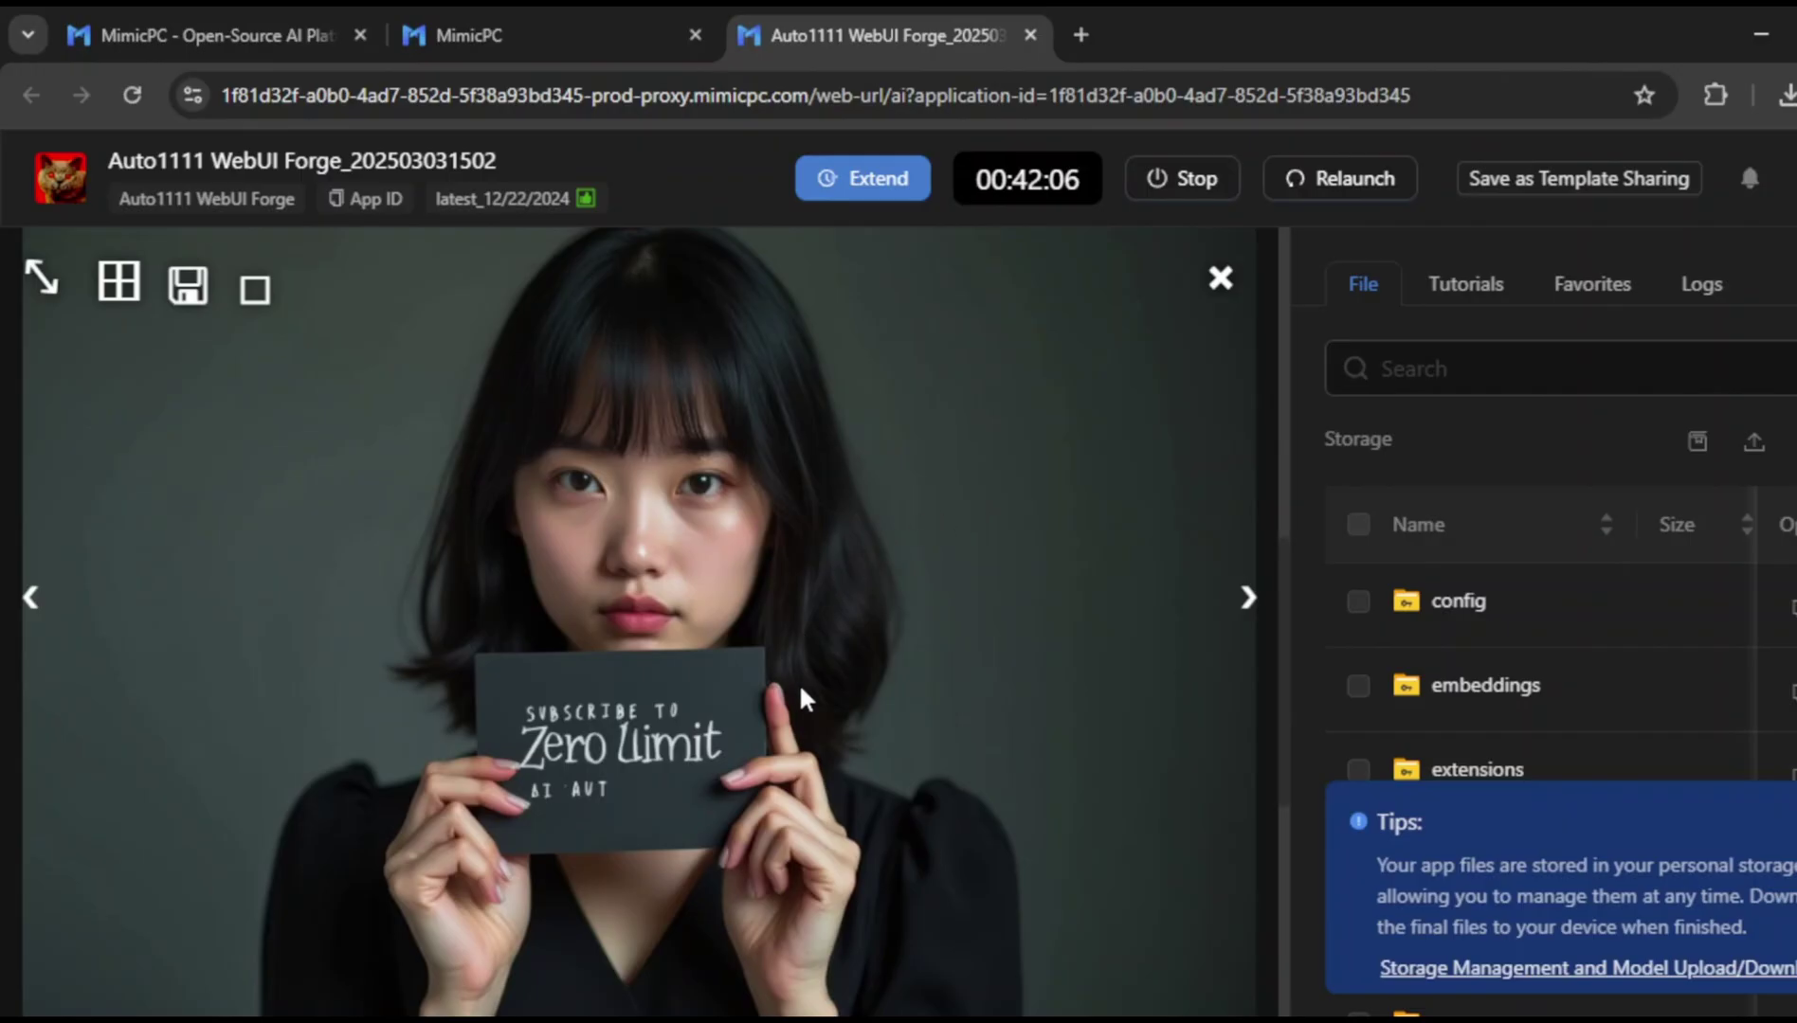
Replace the sign prompt with 'selfie.jpg' and generate the car selfie image.
key(BackSpace)
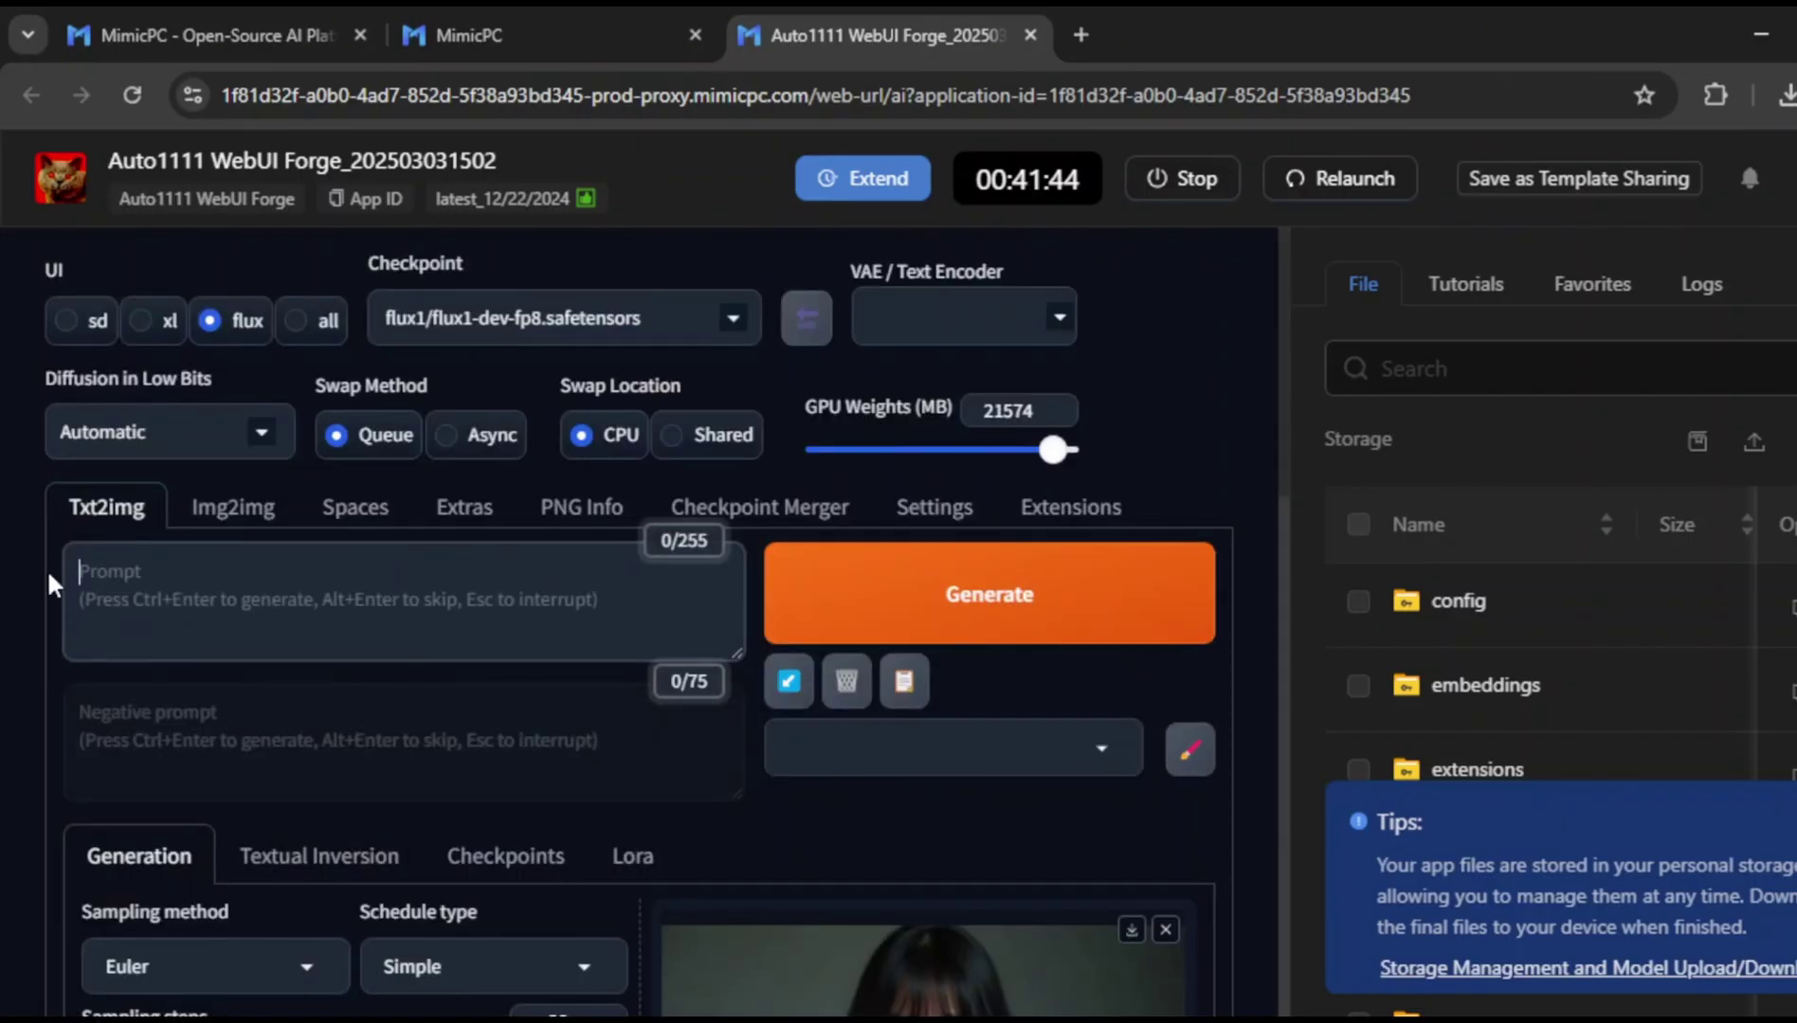
text(selfie)
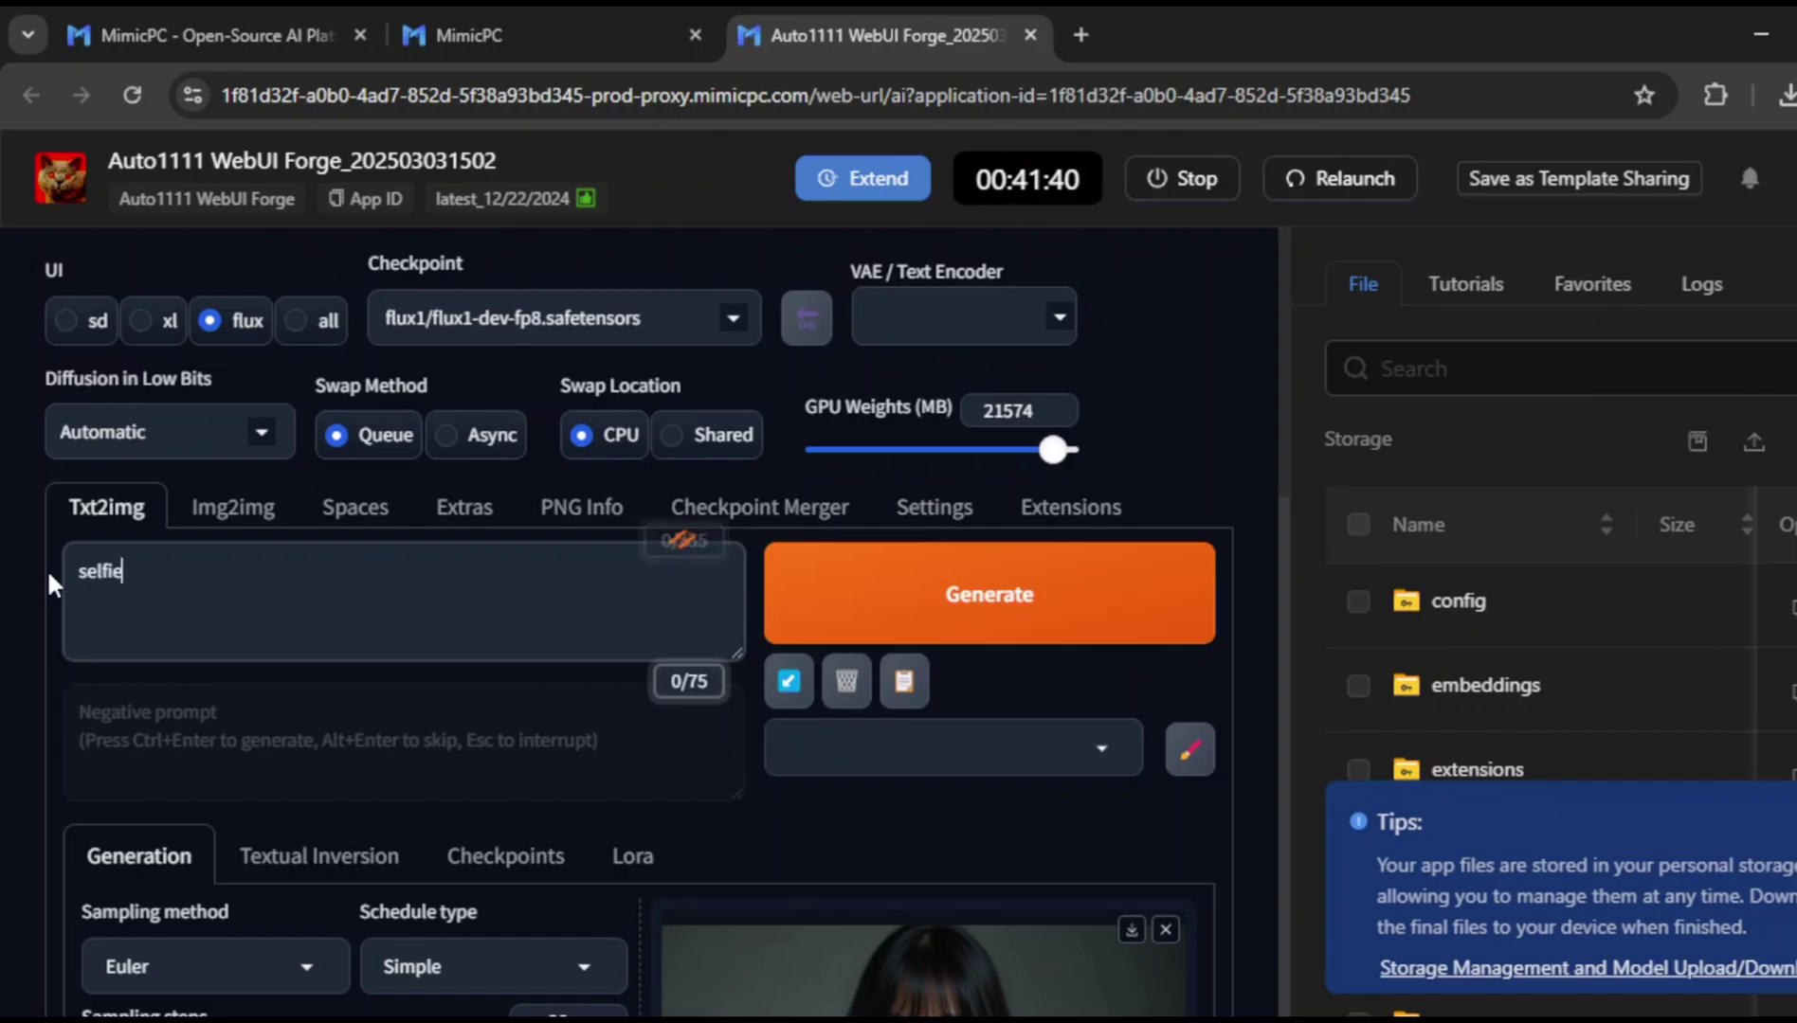
text(.jpg)
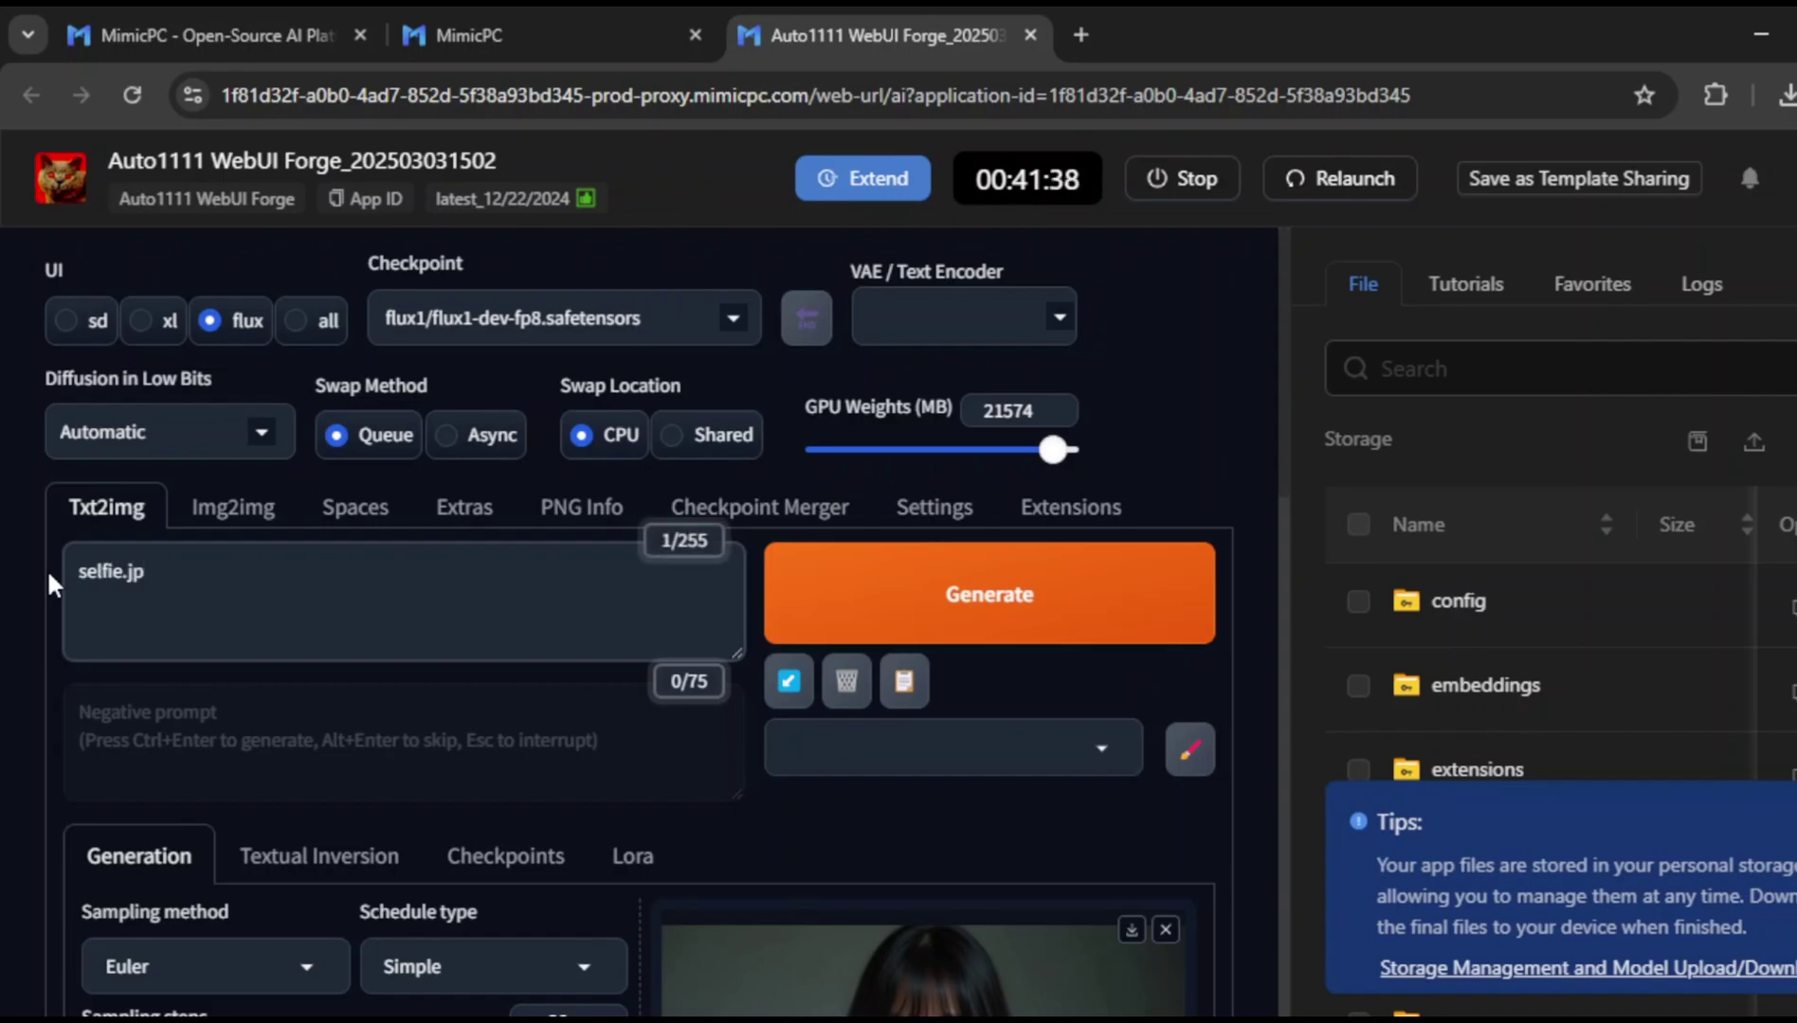
click(886, 597)
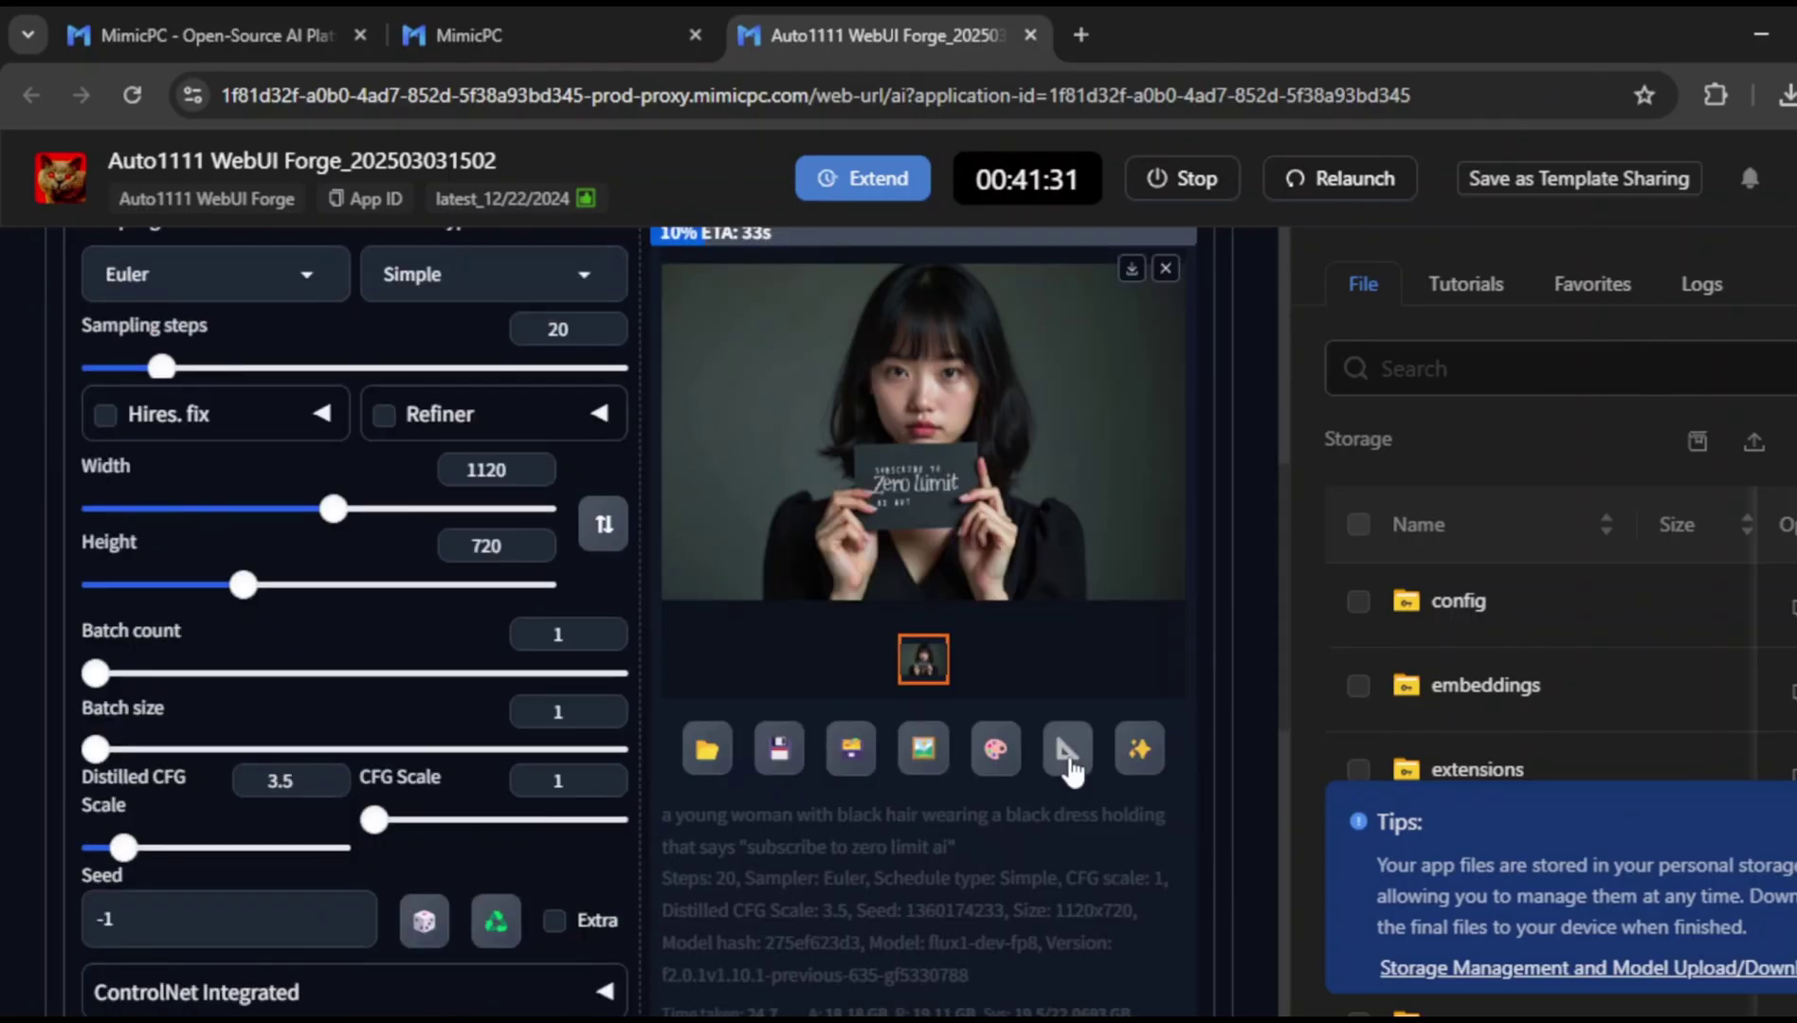
scroll(1149, 540, up, 6)
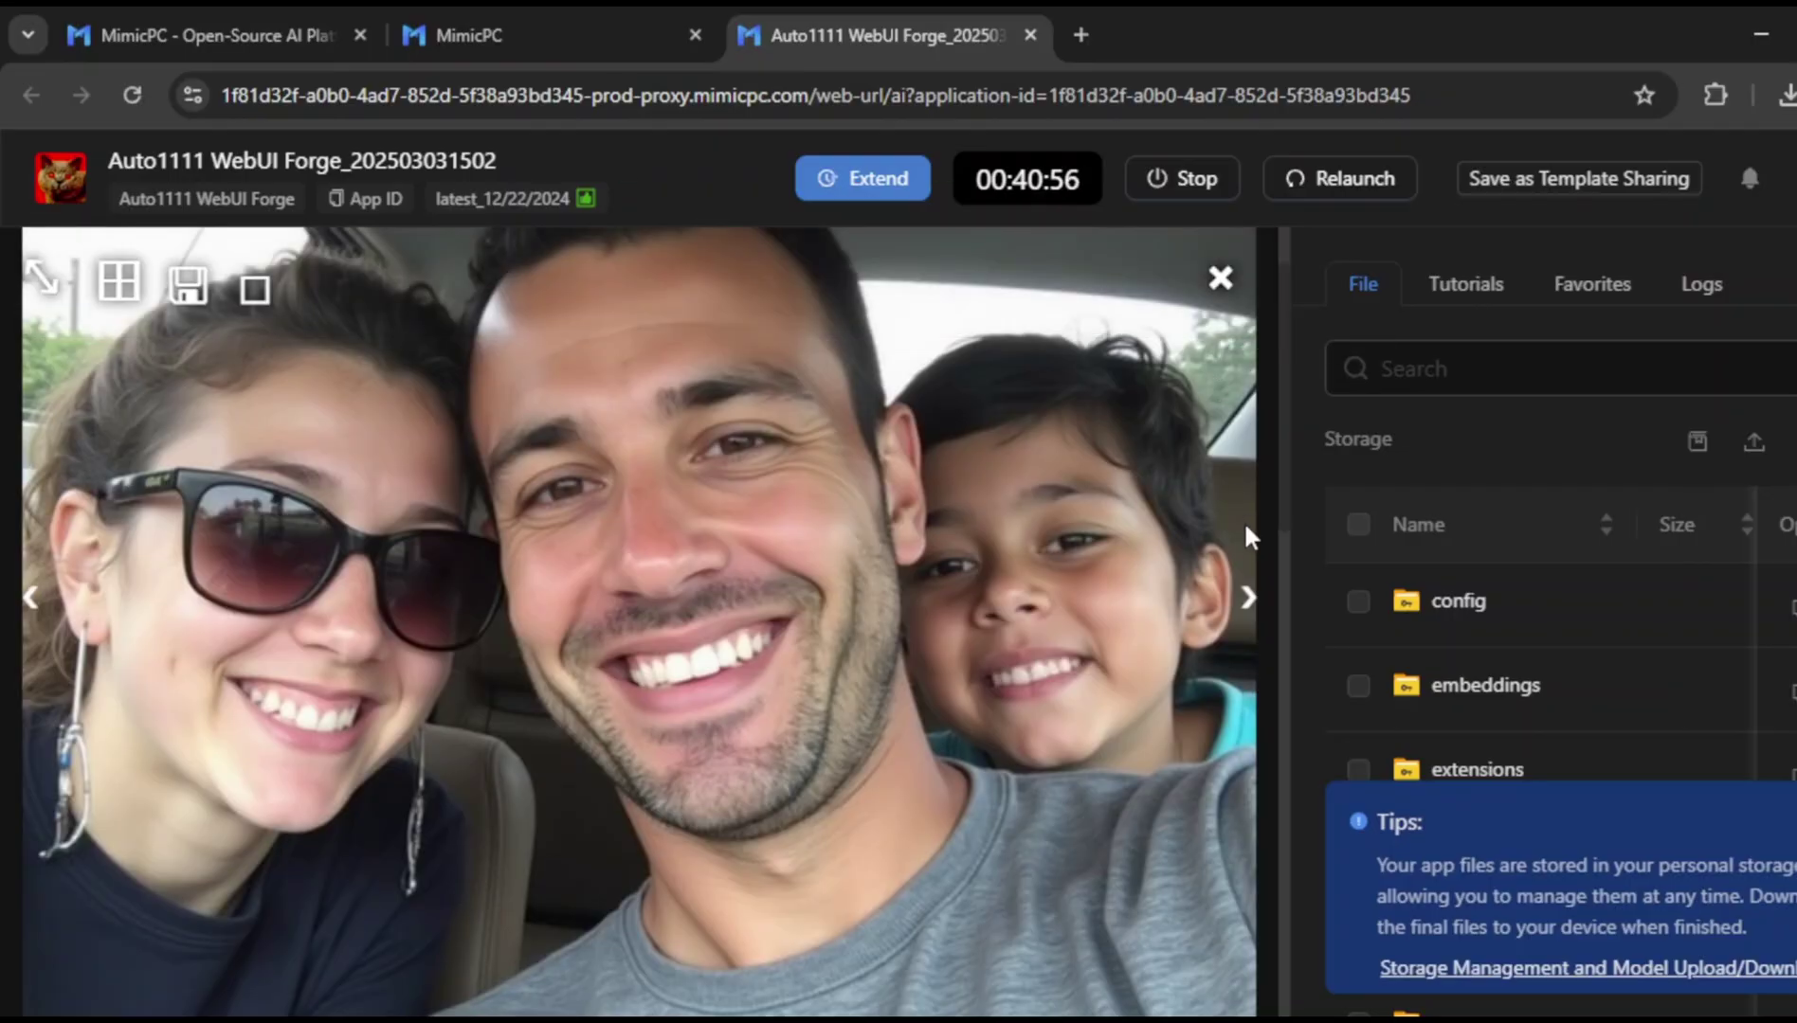
Close the full-size selfie and delete 'selfie.jpg' from the prompt box.
click(1220, 278)
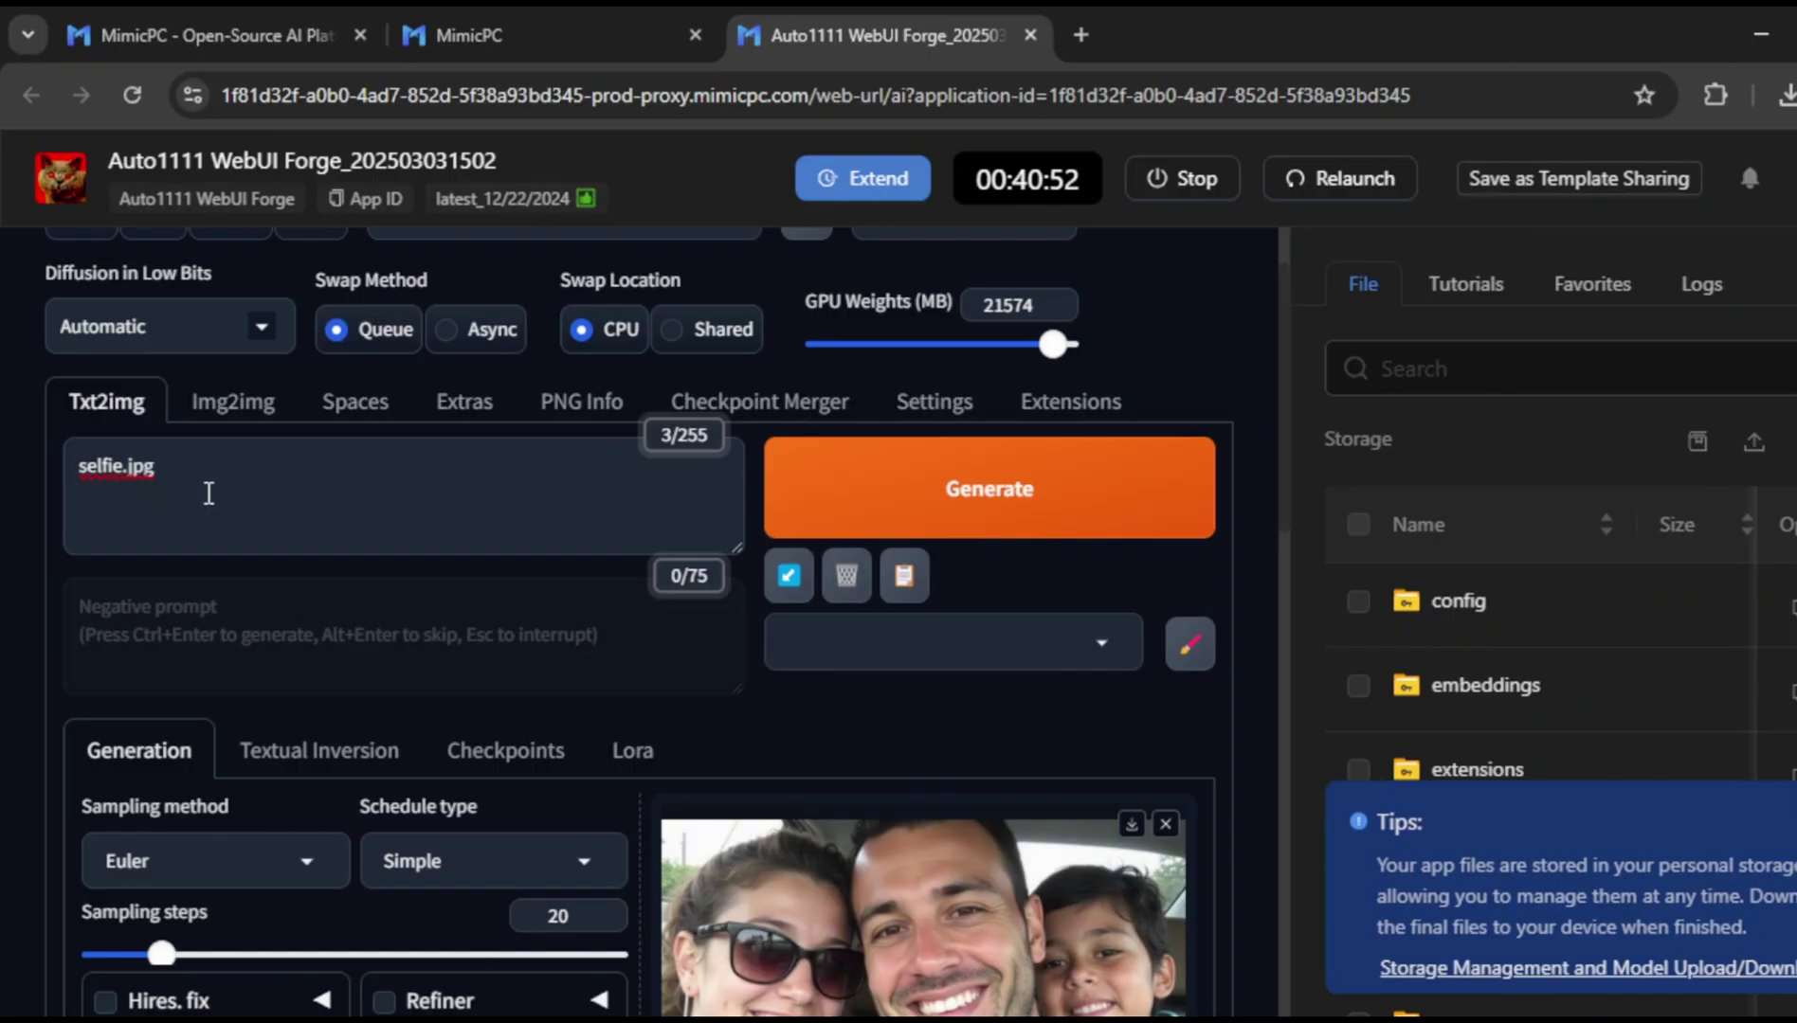
drag(185, 469, 75, 476)
key(BackSpace)
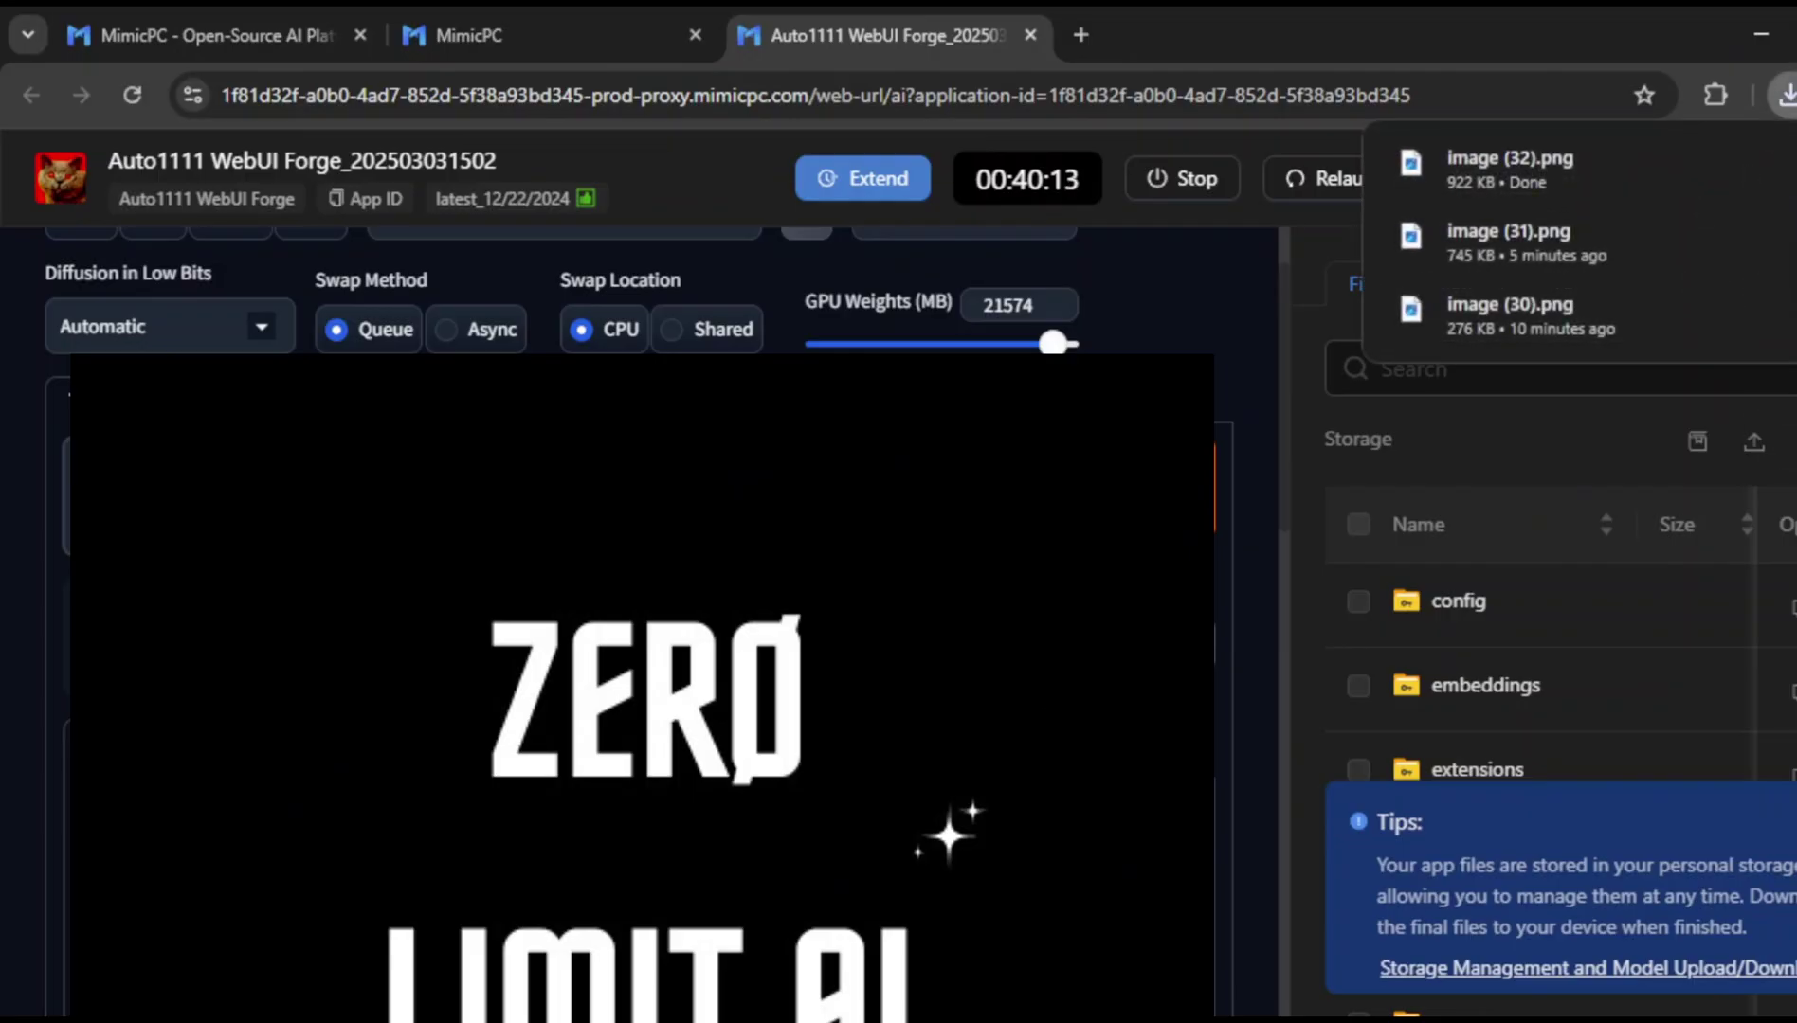
scroll(639, 289, down, 2)
scroll(1204, 626, up, 2)
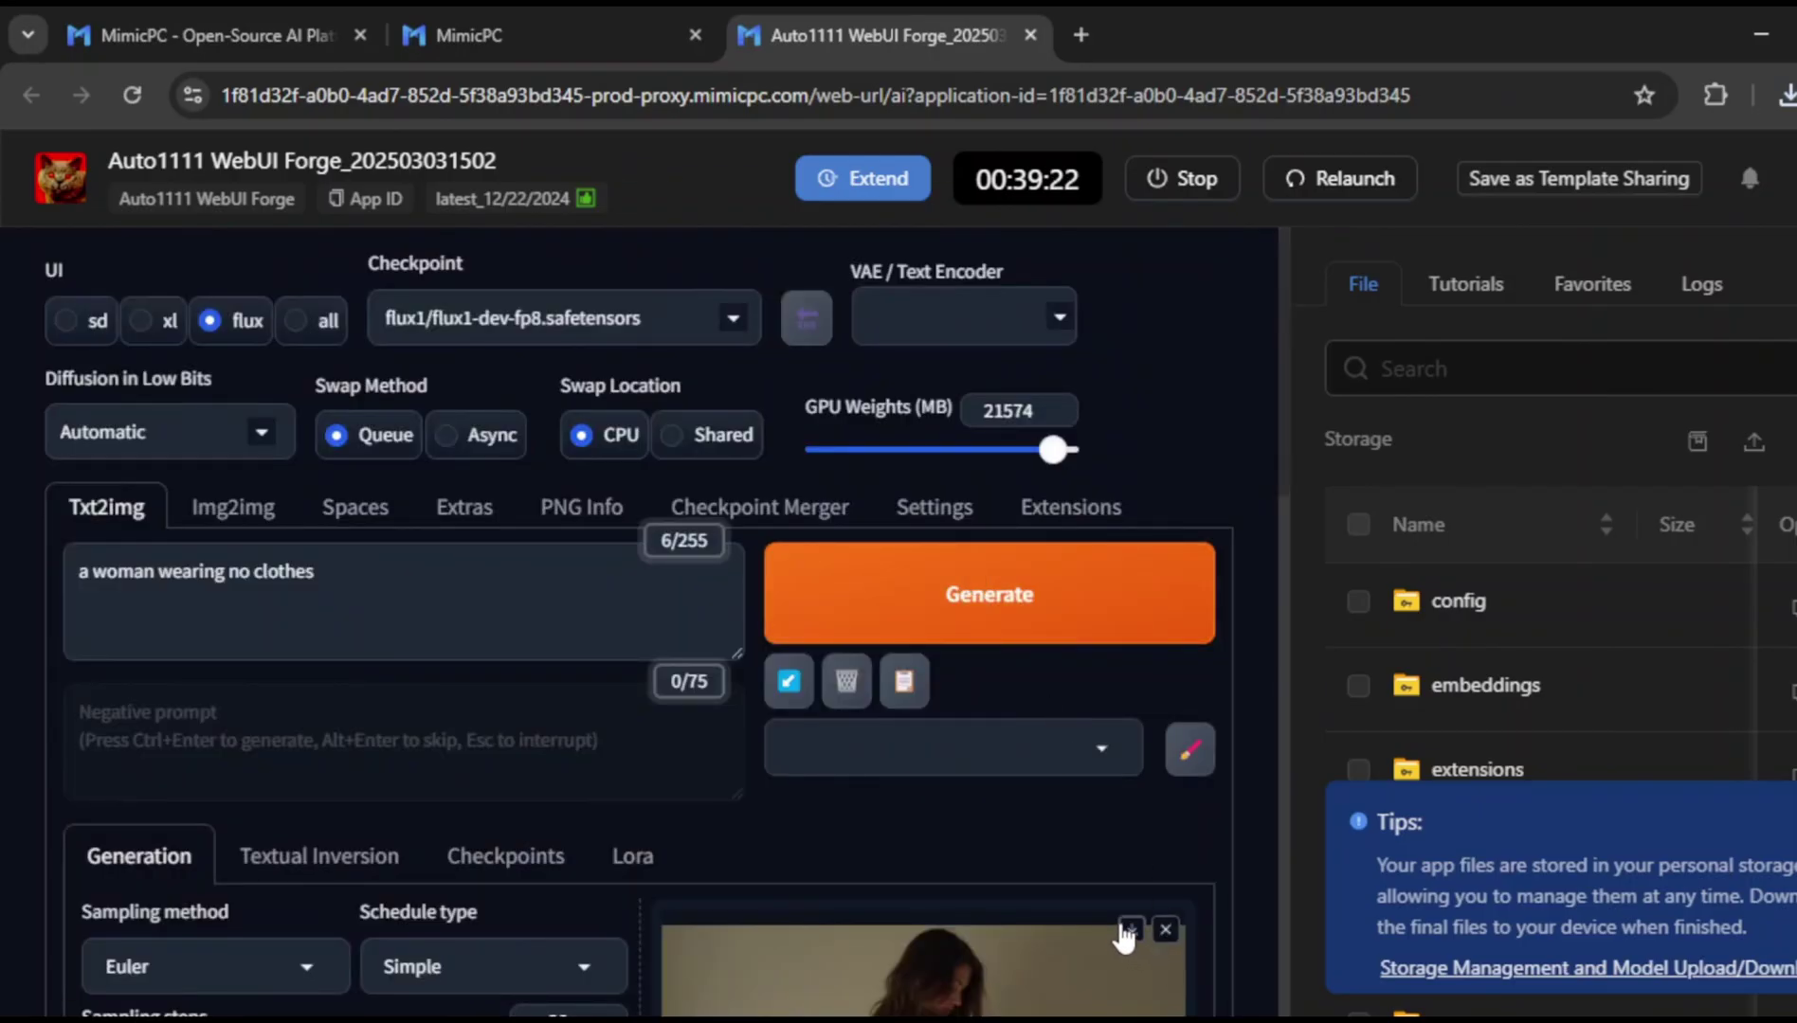
click(244, 512)
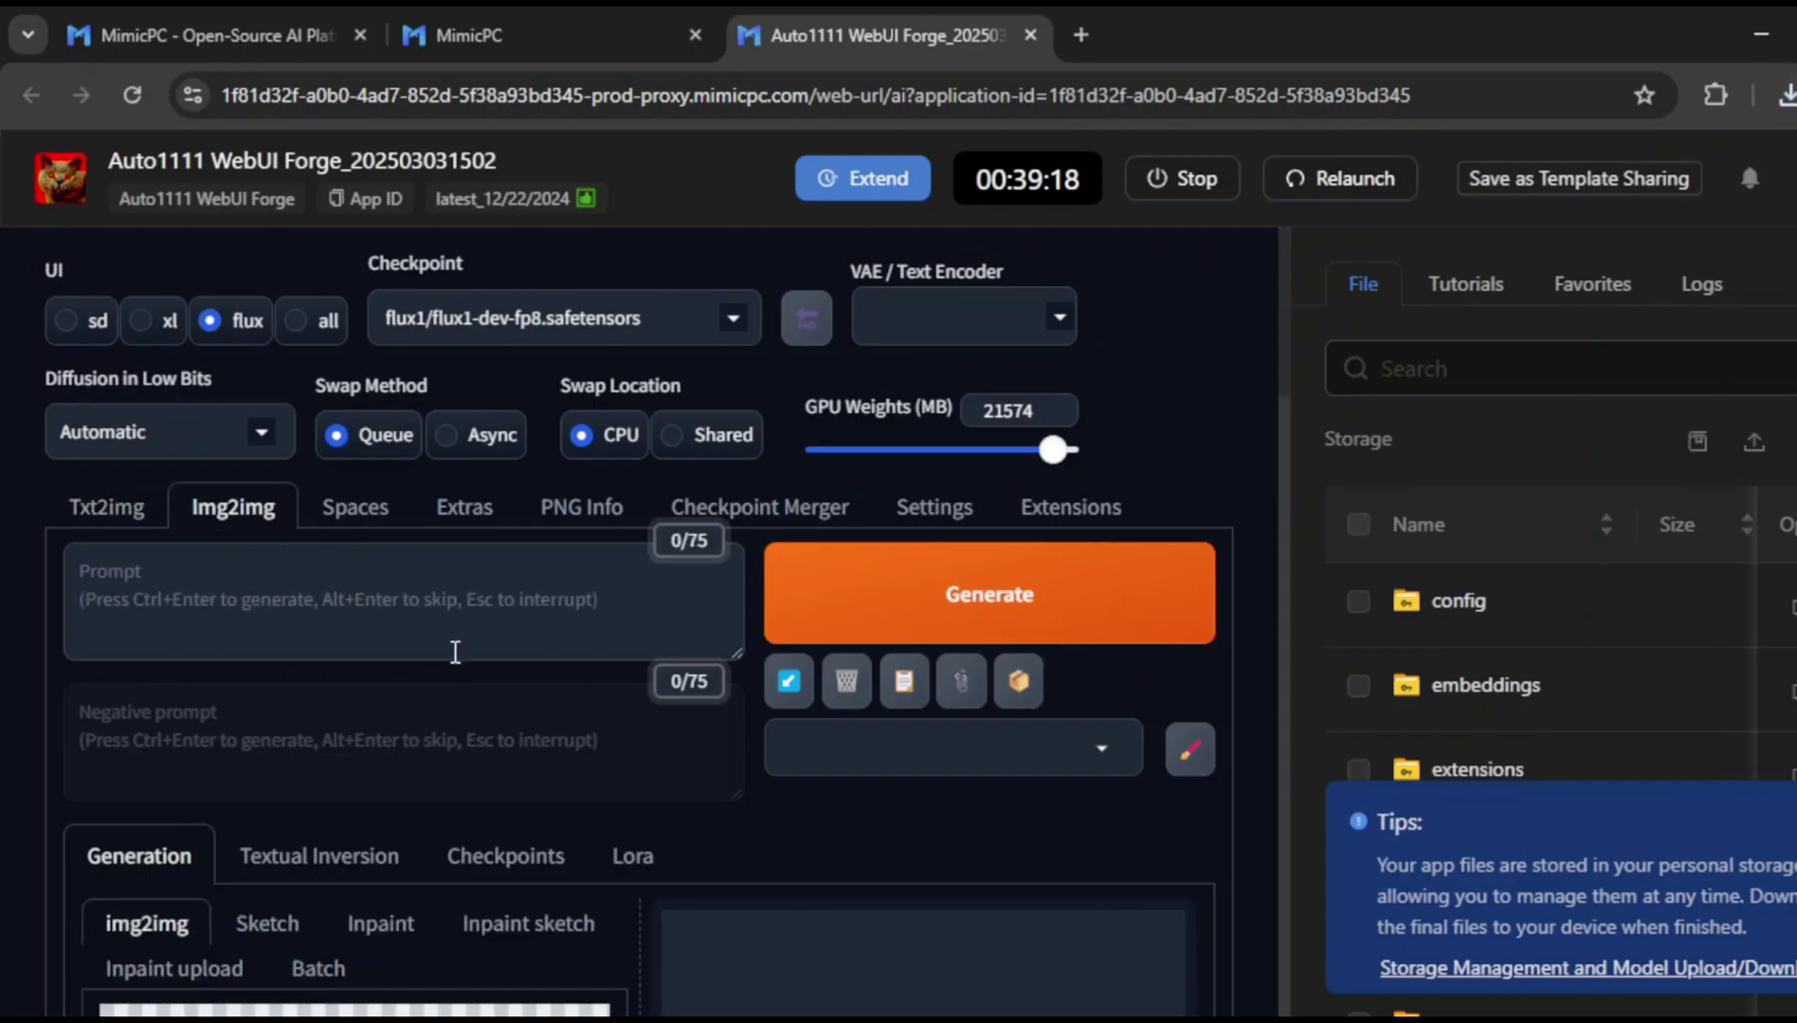
scroll(453, 650, down, 2)
scroll(648, 783, down, 3)
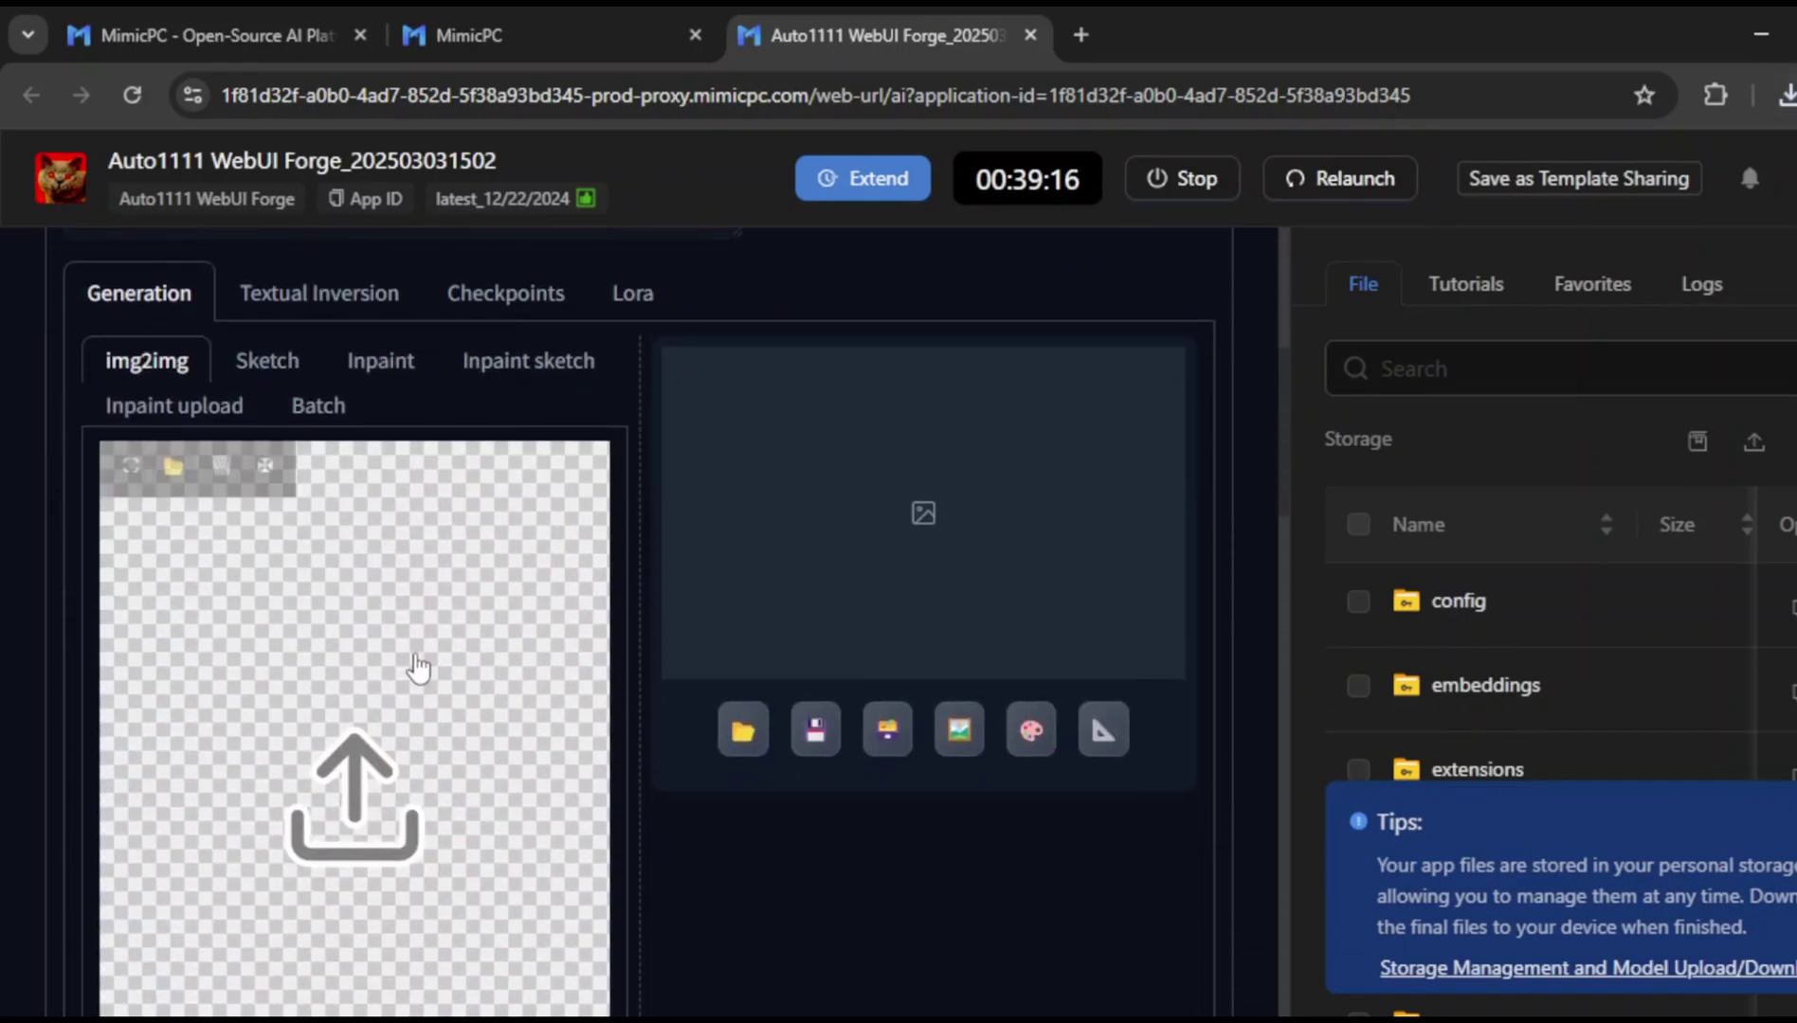
scroll(413, 663, down, 1)
scroll(405, 654, down, 3)
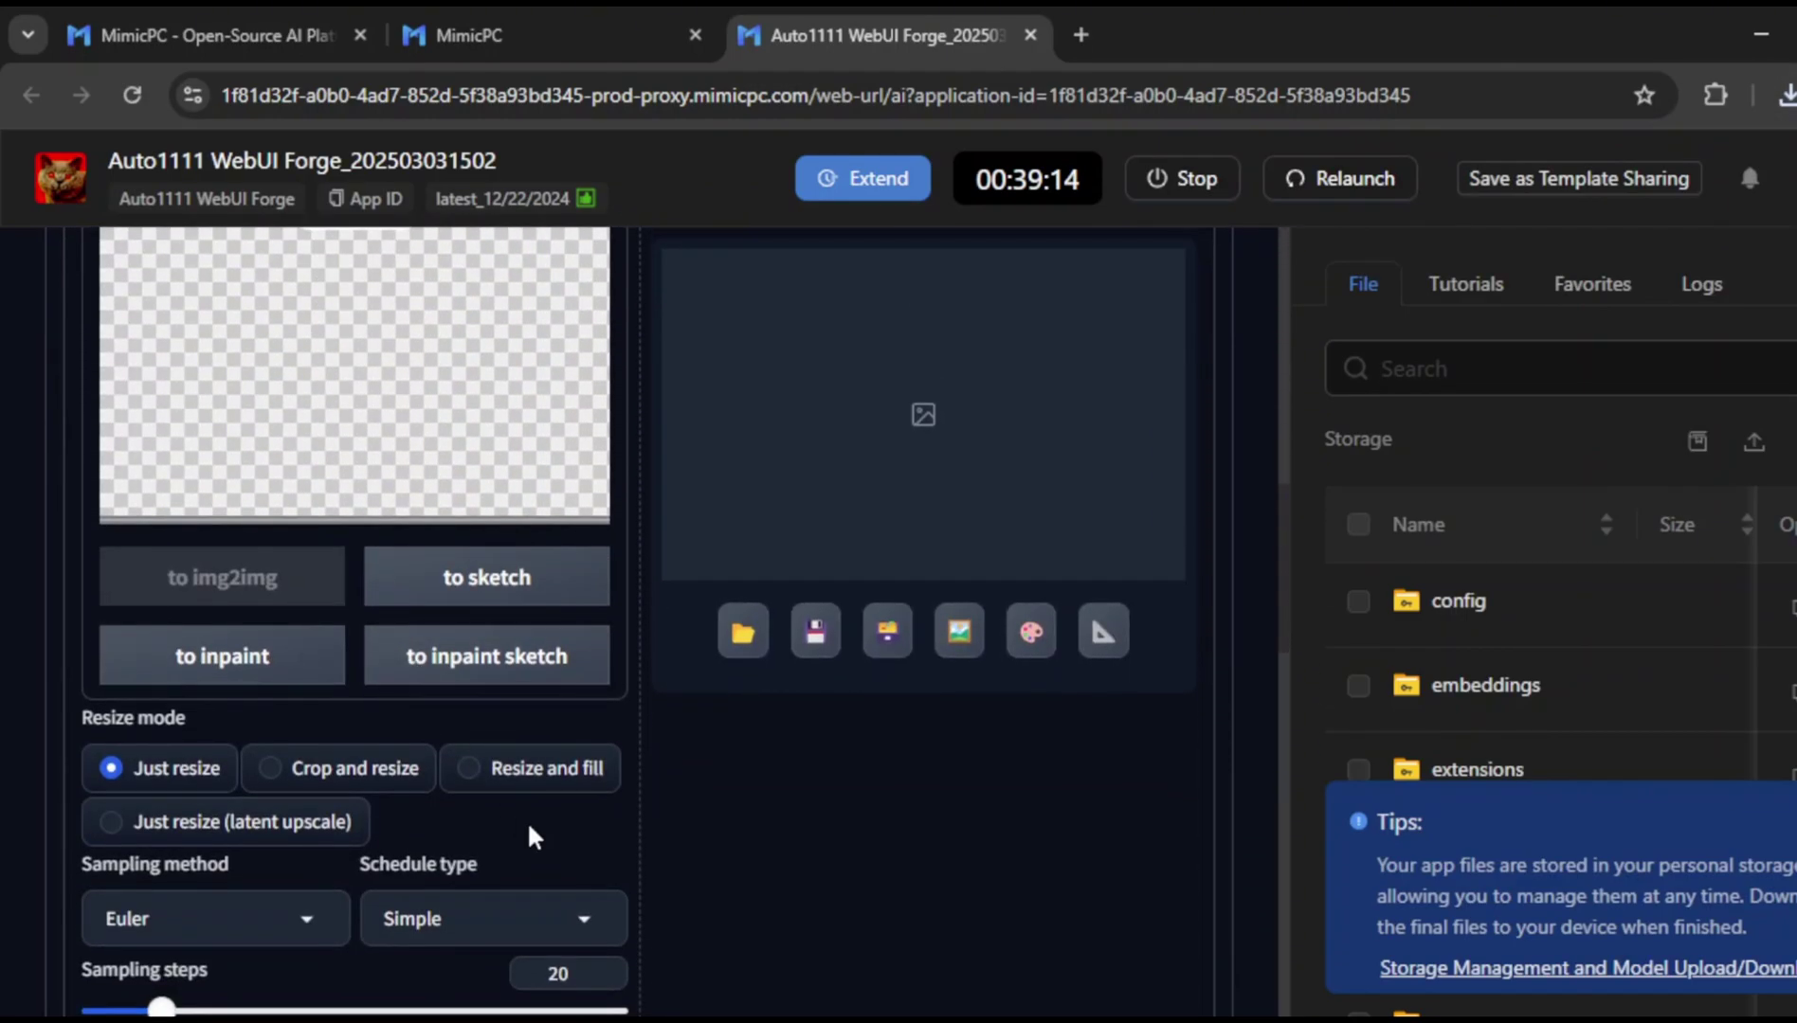
scroll(530, 834, down, 6)
scroll(530, 834, up, 7)
scroll(529, 834, up, 4)
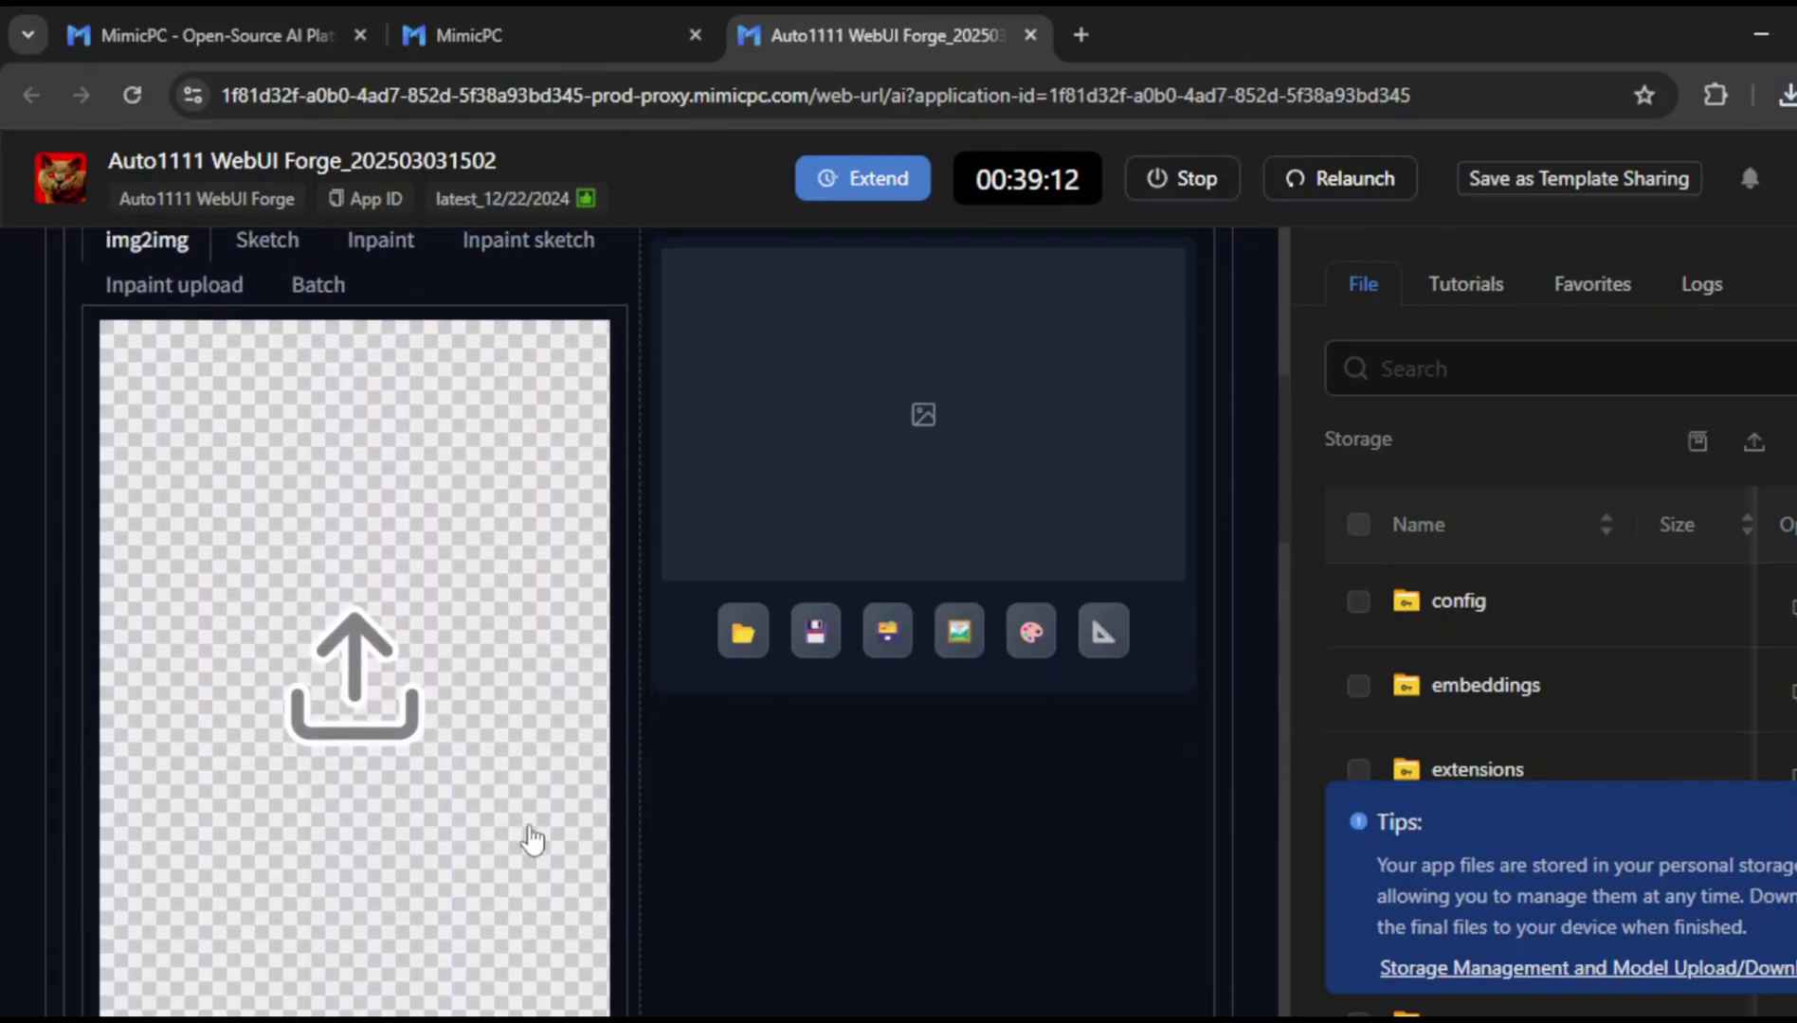
scroll(532, 839, up, 6)
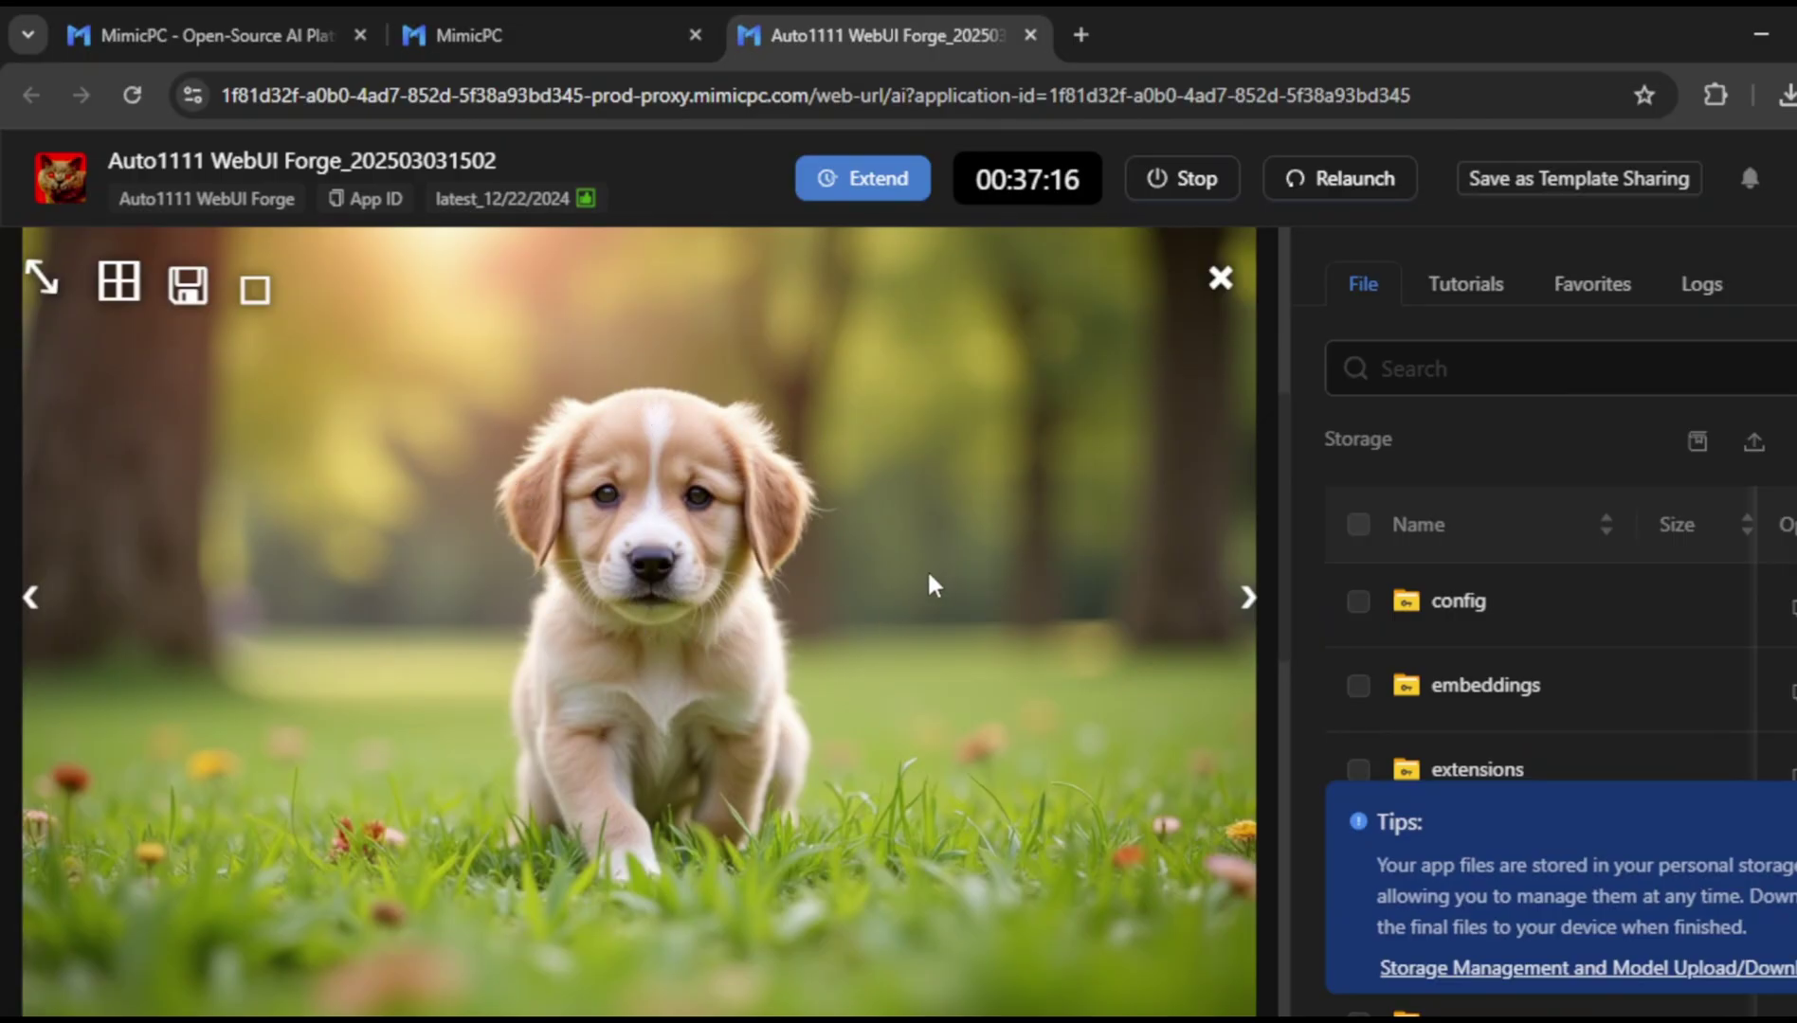
Close the full-size puppy image and scroll through the generation info below it.
click(1221, 278)
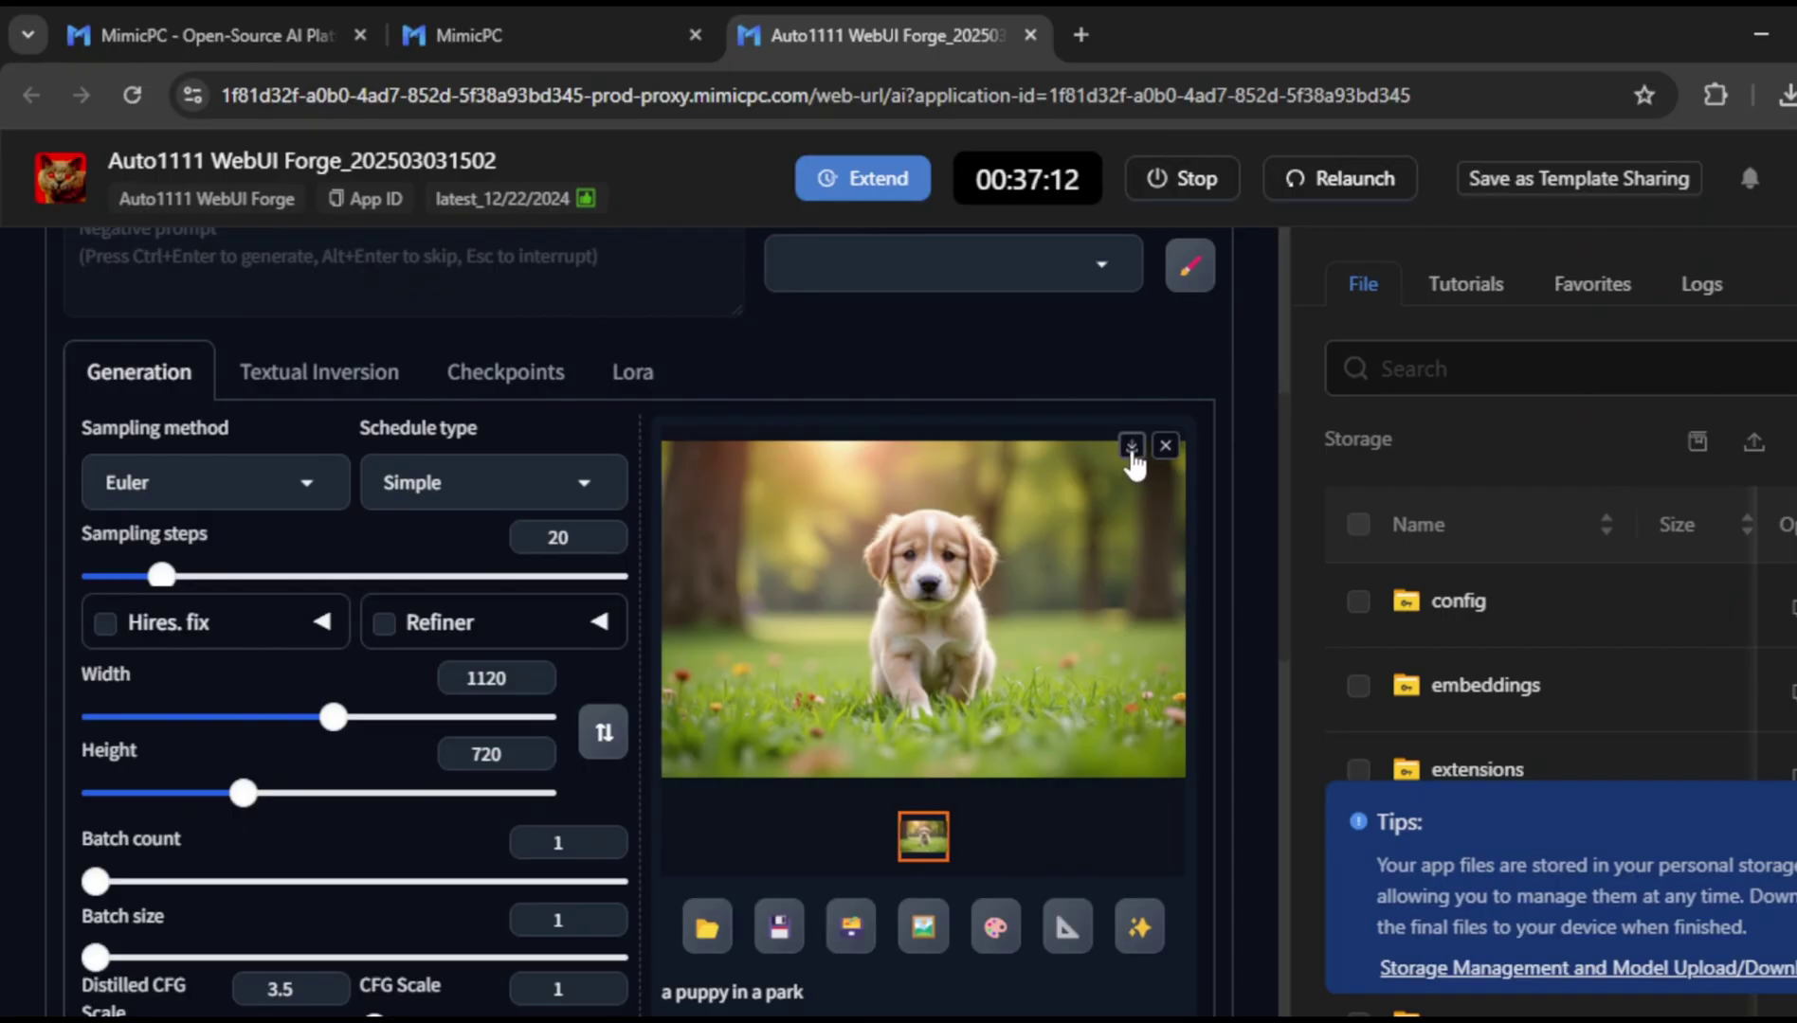
scroll(955, 629, down, 3)
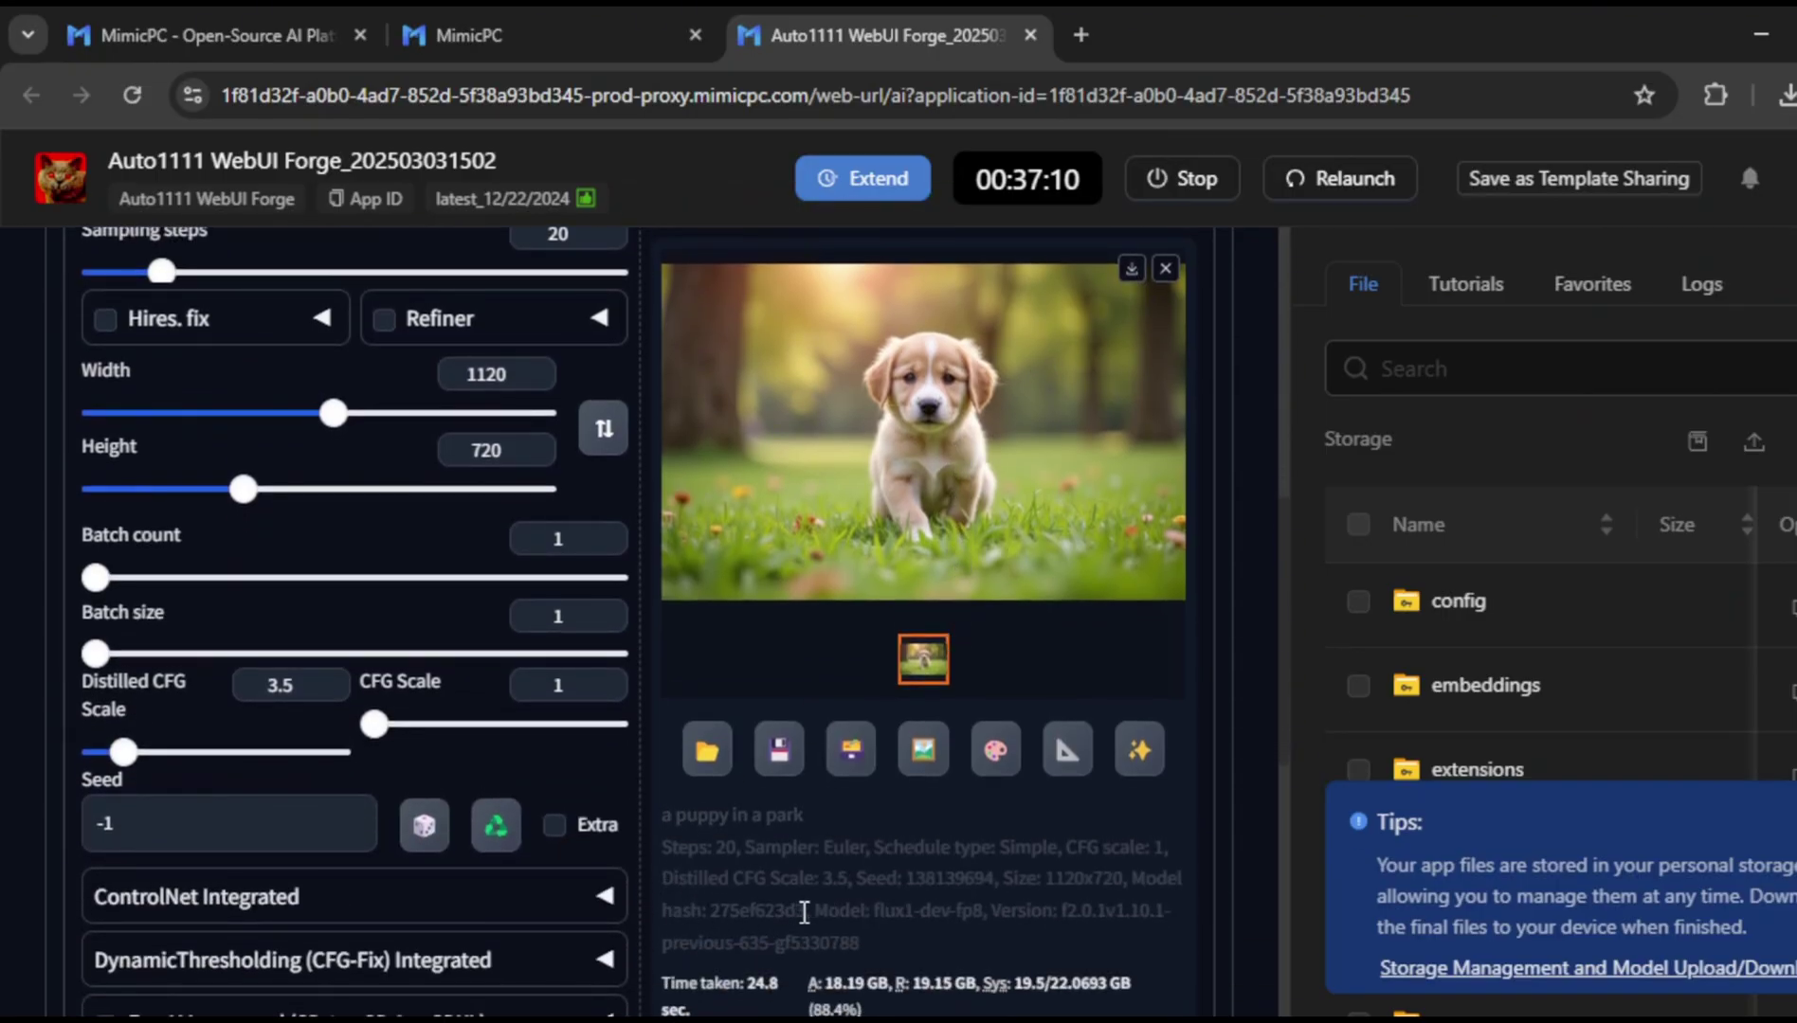
scroll(803, 913, up, 8)
scroll(668, 810, down, 3)
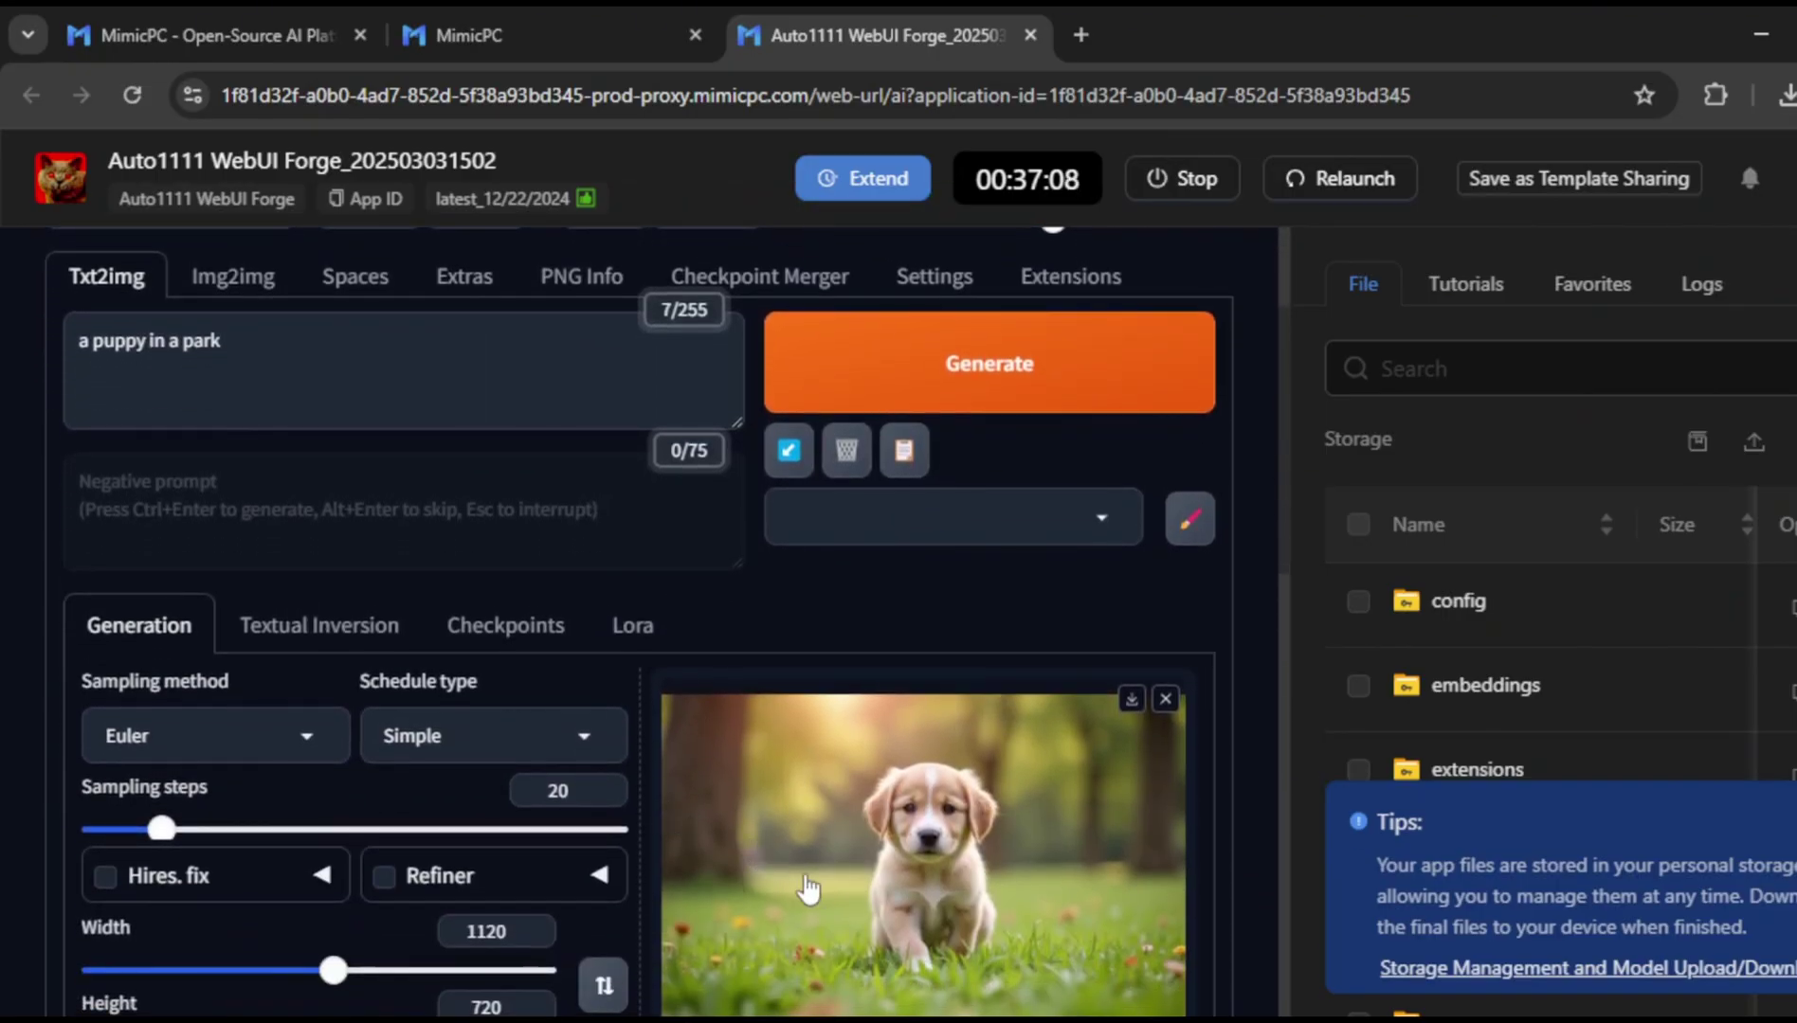
scroll(808, 889, down, 10)
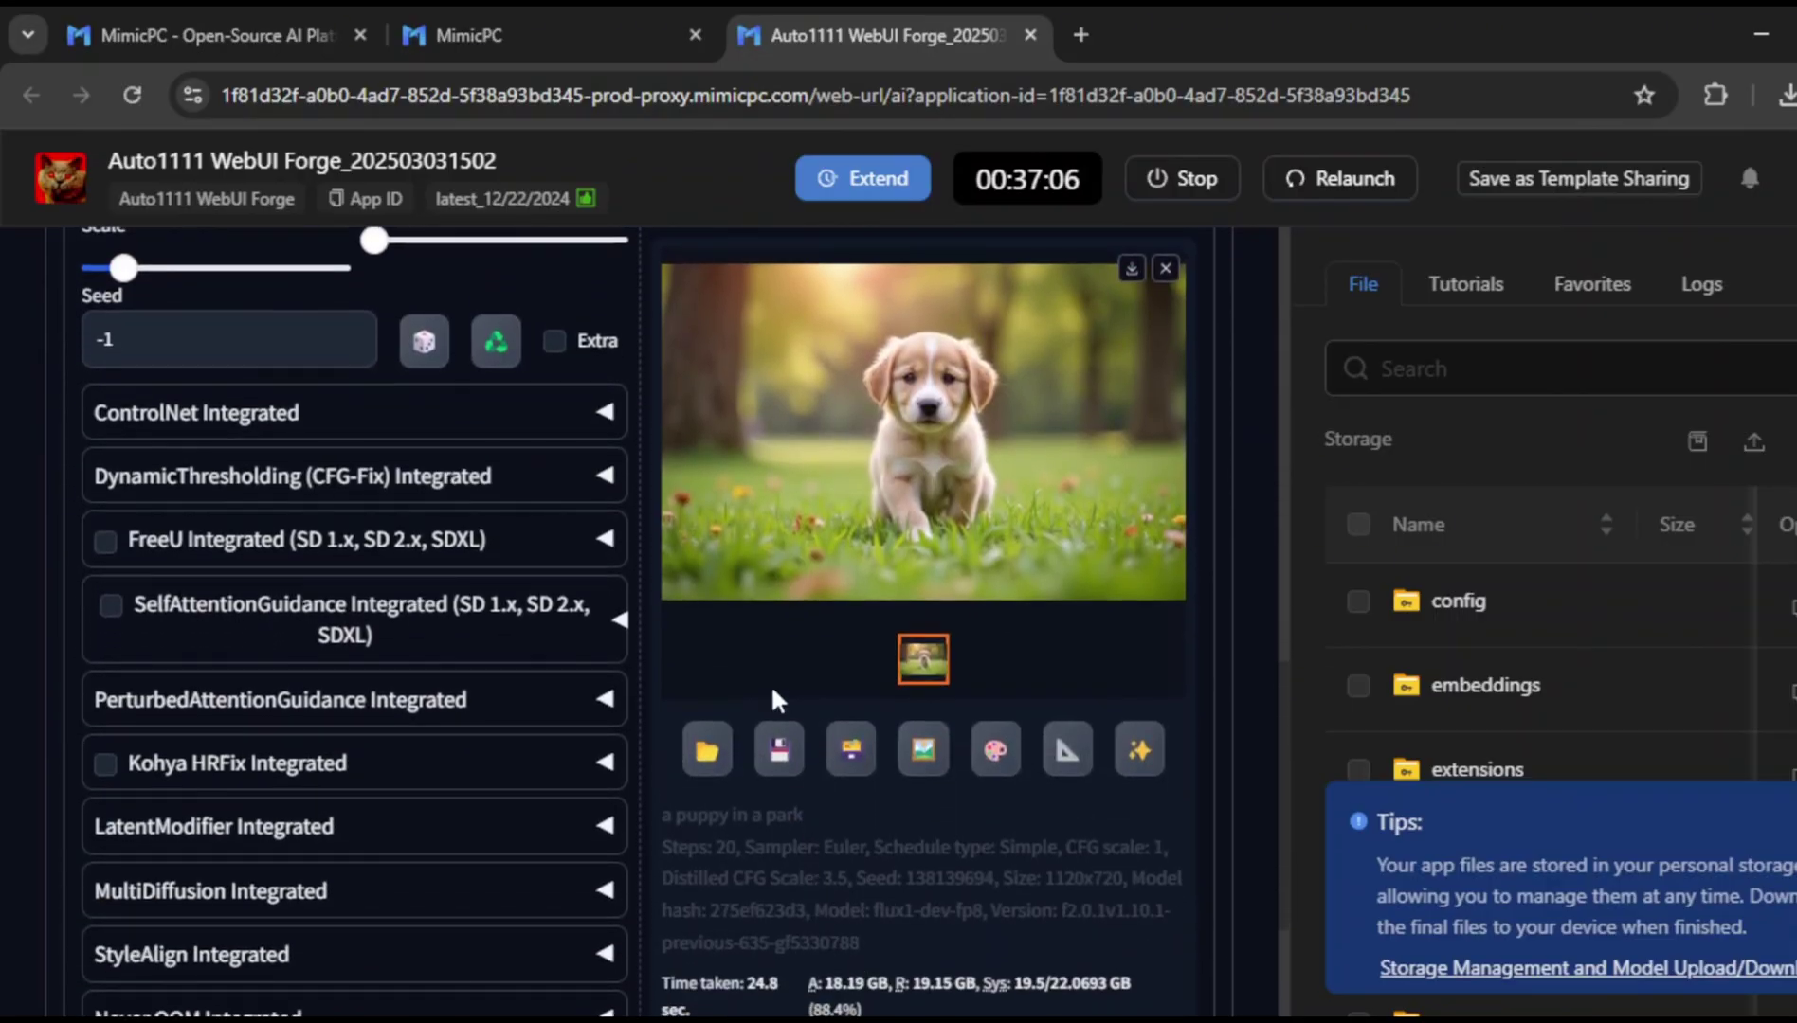
scroll(504, 788, down, 3)
scroll(498, 770, up, 10)
scroll(811, 733, up, 2)
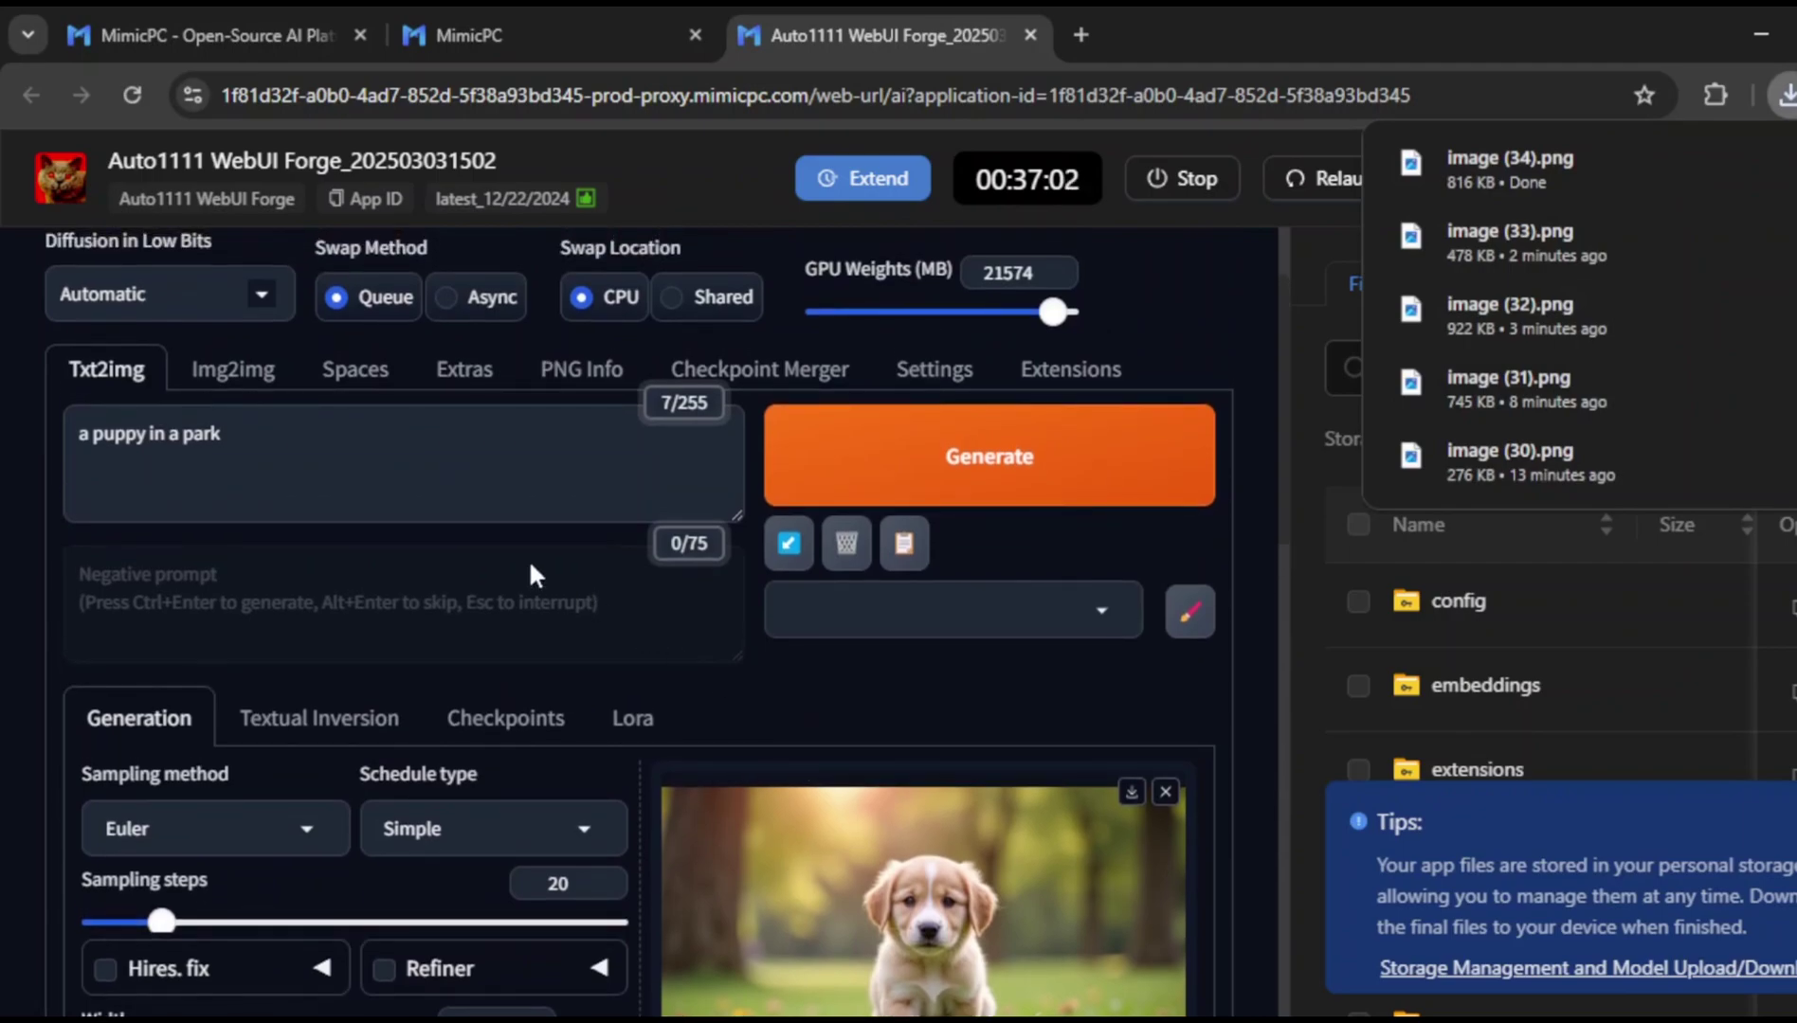
scroll(529, 559, up, 2)
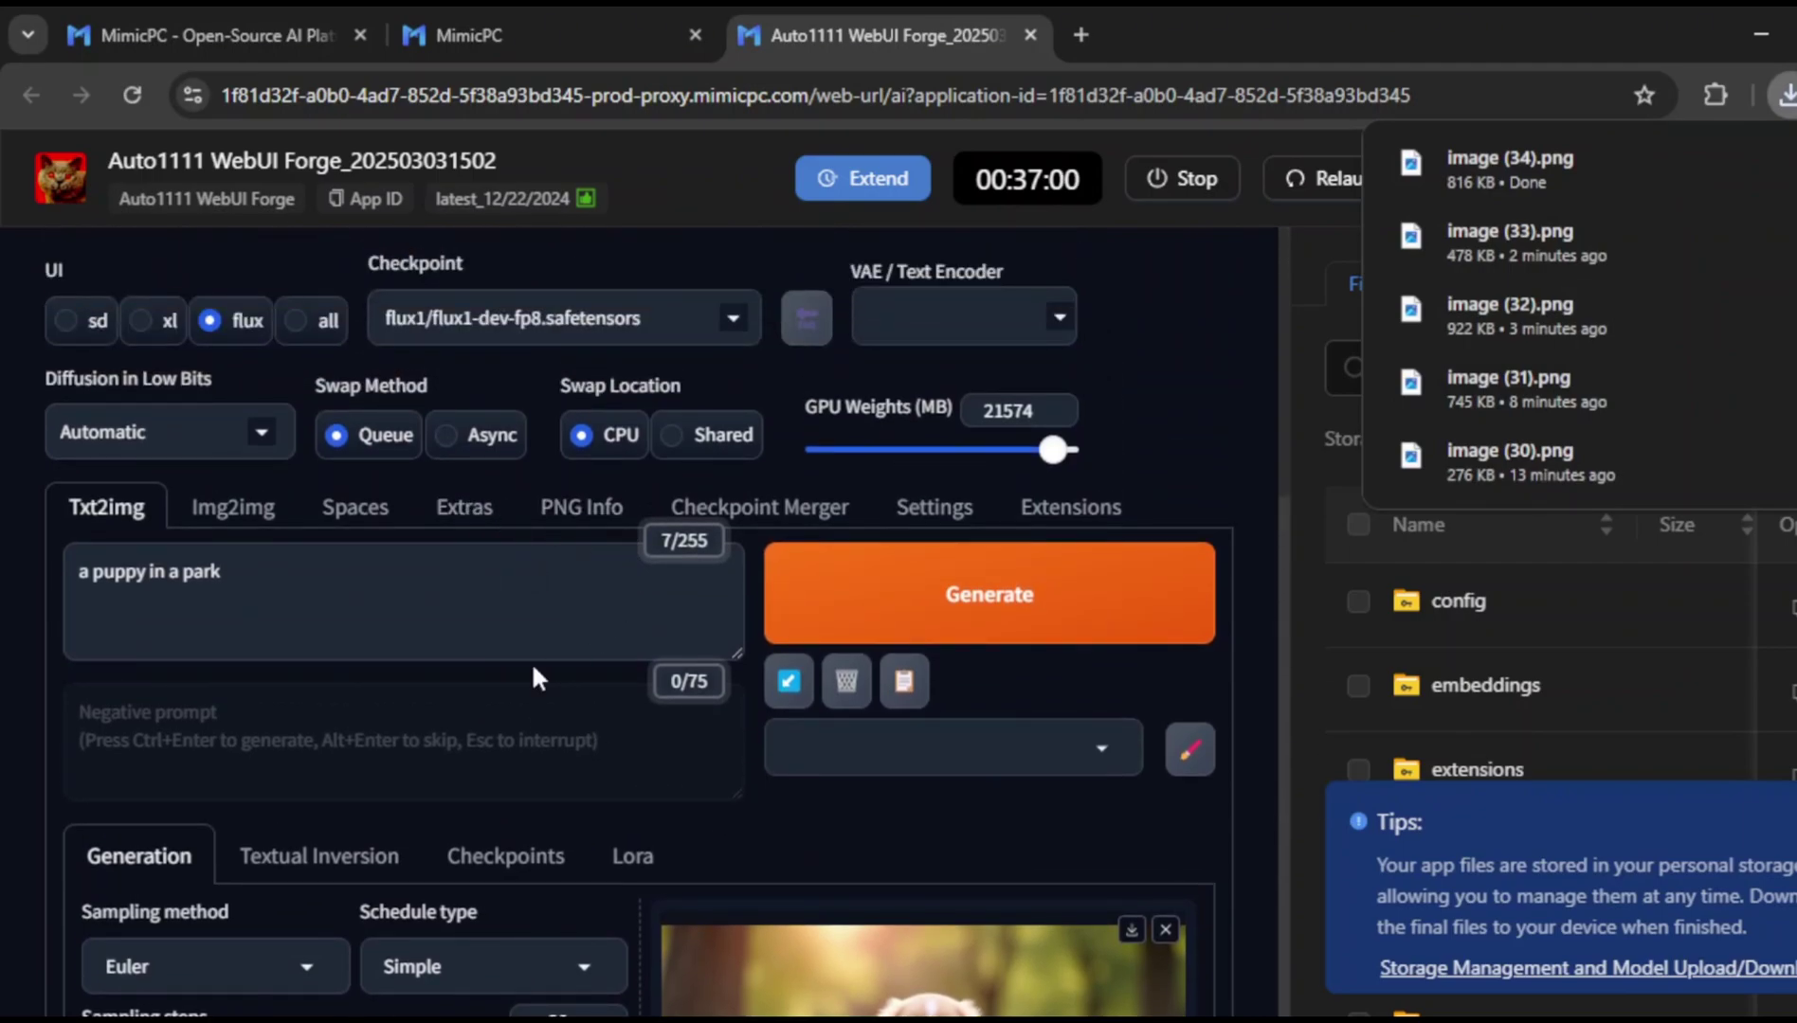